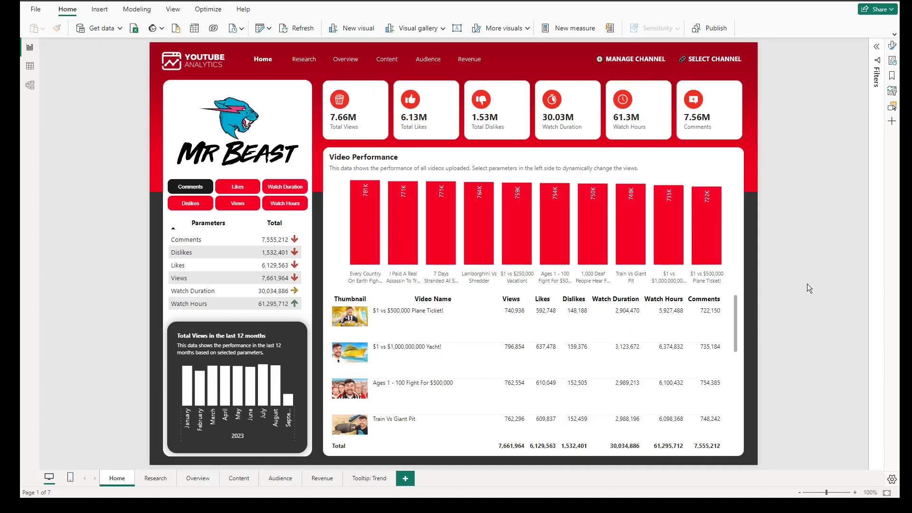
scroll(512, 346, "down", 5)
scroll(511, 342, "up", 5)
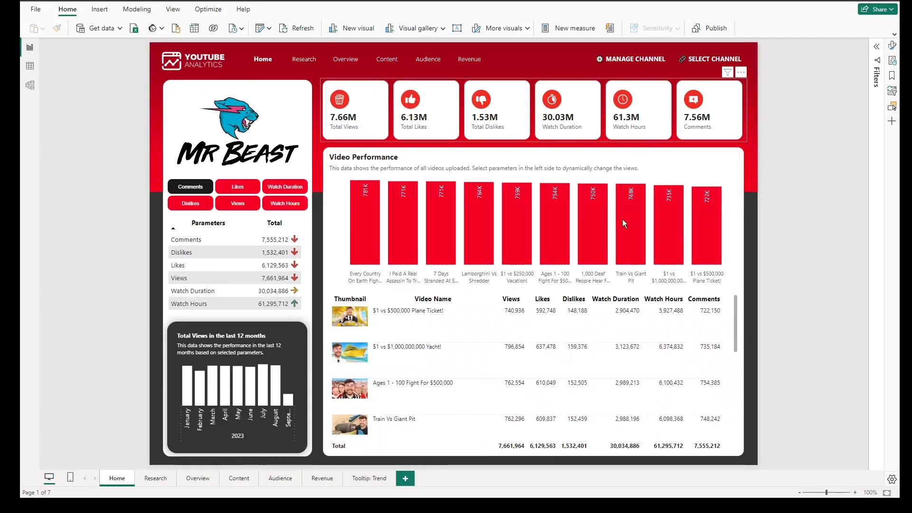
scroll(524, 340, "down", 4)
scroll(443, 346, "up", 4)
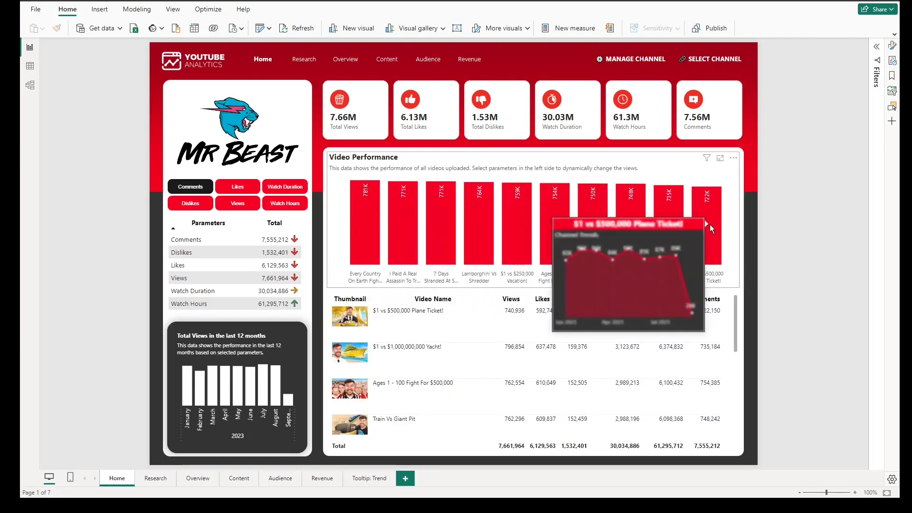
Switch the Video Performance chart through Likes, Watch Duration, Watch Hours, Dislikes and Views, and return it to Comments.
left_click(235, 192)
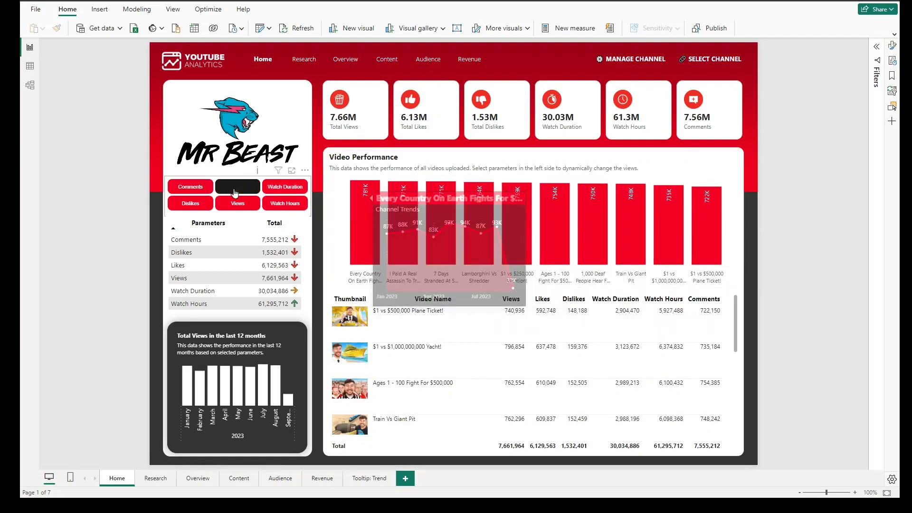
left_click(274, 192)
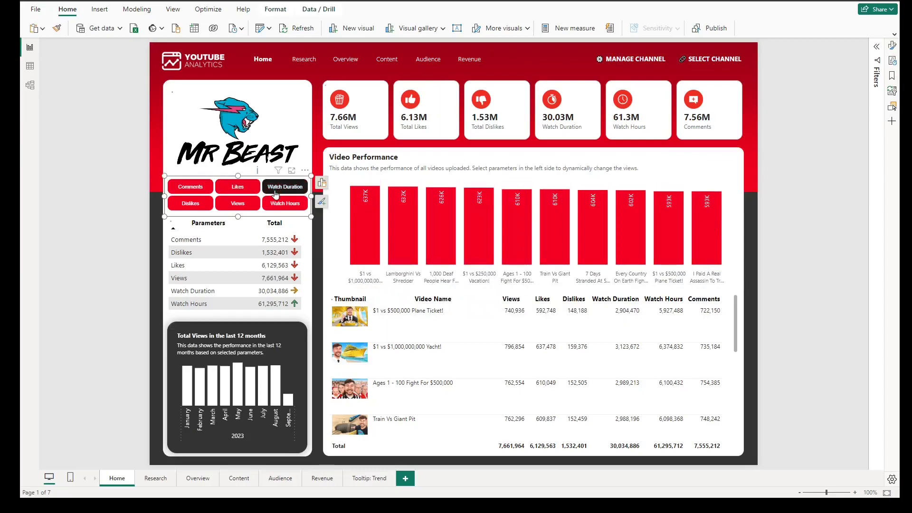
left_click(283, 203)
left_click(191, 204)
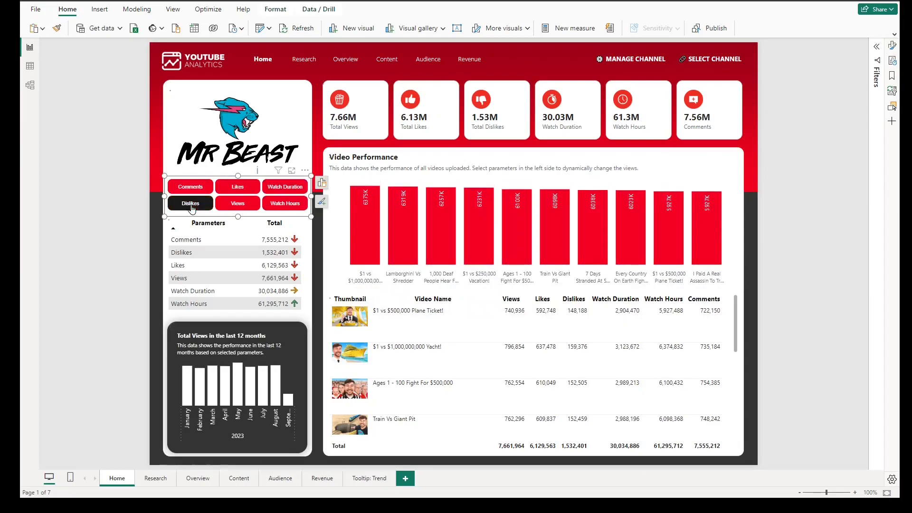
left_click(238, 204)
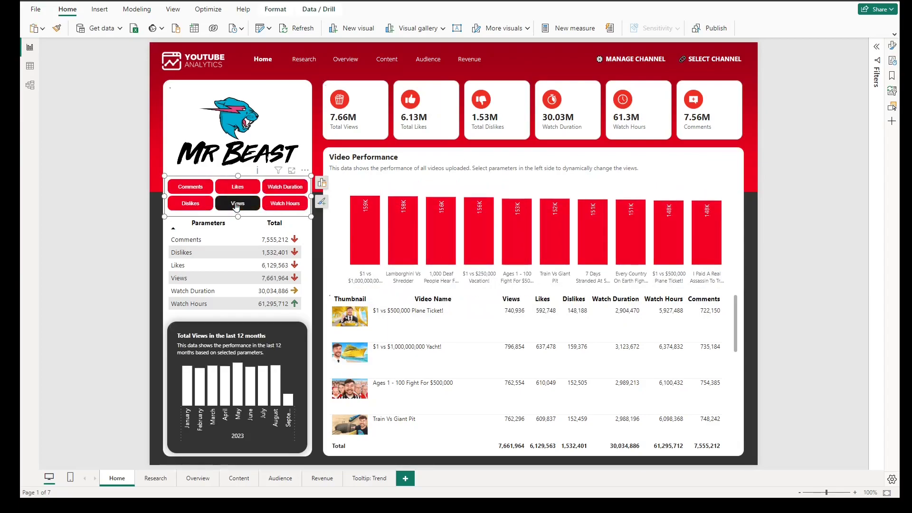
left_click(196, 191)
left_click(106, 240)
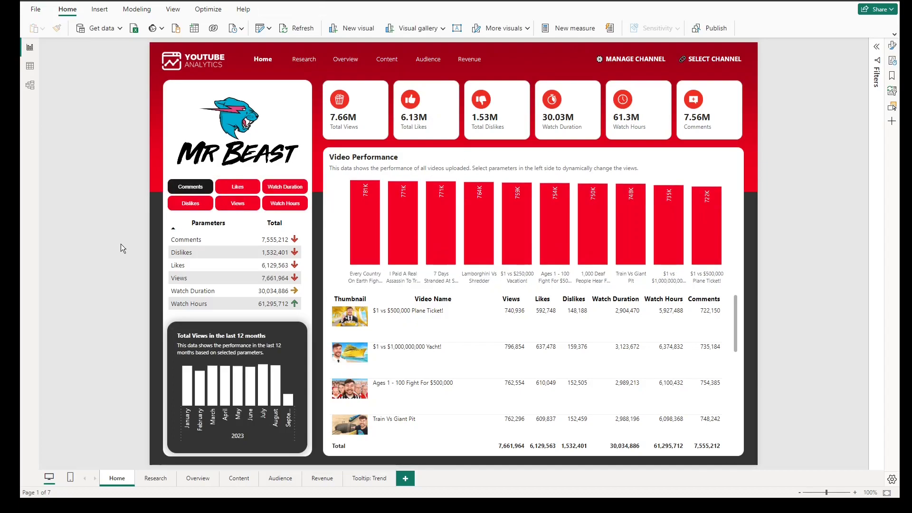
Open the Channel List from the dashboard to examine the selectable channels.
left_click(698, 65, "ctrl")
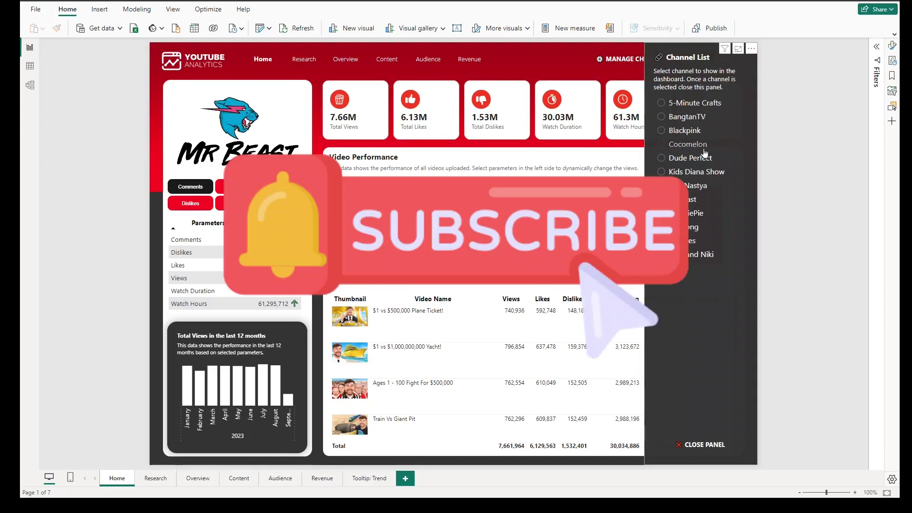
left_click(676, 426, "ctrl")
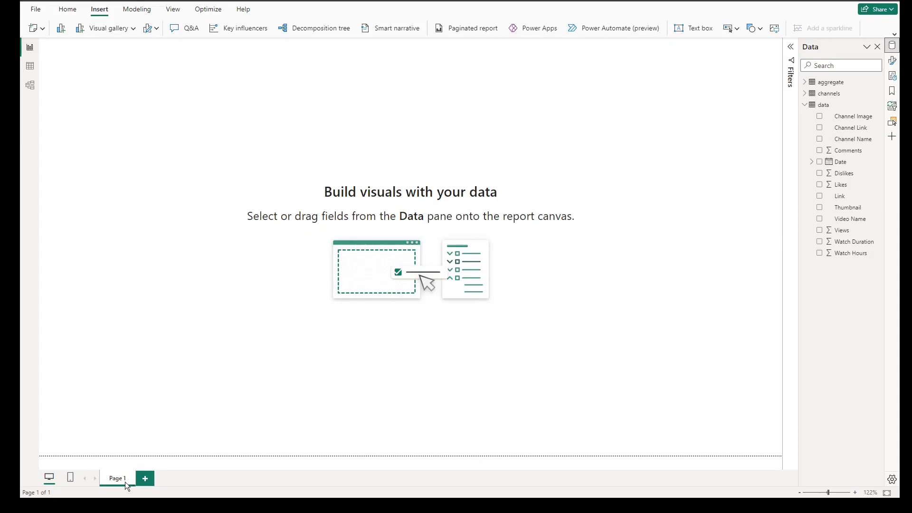
Rename the report's first page as Home.
right_click(125, 483)
left_click(156, 474)
type("Home")
key("Return")
Add a second report page named Research.
left_click(144, 478)
right_click(144, 478)
left_click(174, 445)
type("Research")
key("Return")
Add a third report page named Overview.
left_click(184, 479)
right_click(190, 478)
left_click(220, 444)
type("Overview")
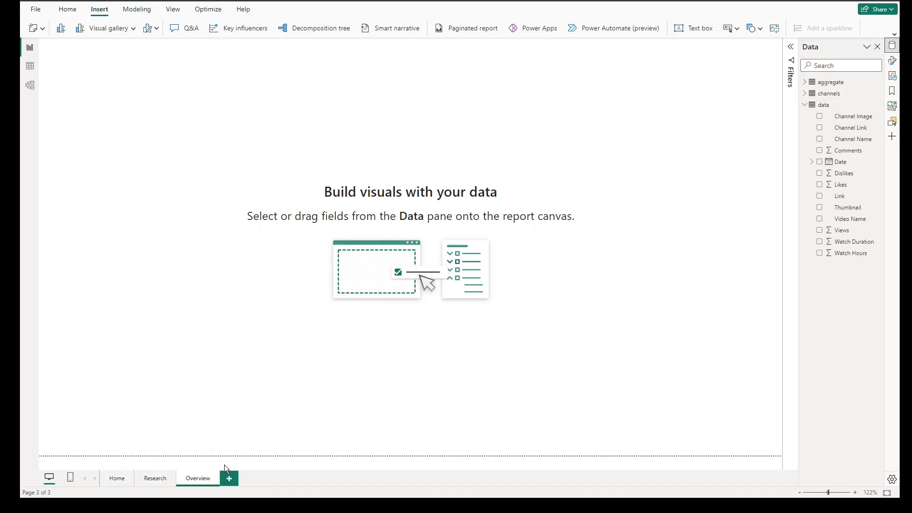
key("Return")
Add a fourth report page named Content.
left_click(228, 479)
right_click(236, 481)
left_click(261, 447)
type("Content")
key("Return")
Add two more report pages named Audience and Revenue.
left_click(266, 478)
type("Audience")
key("Return")
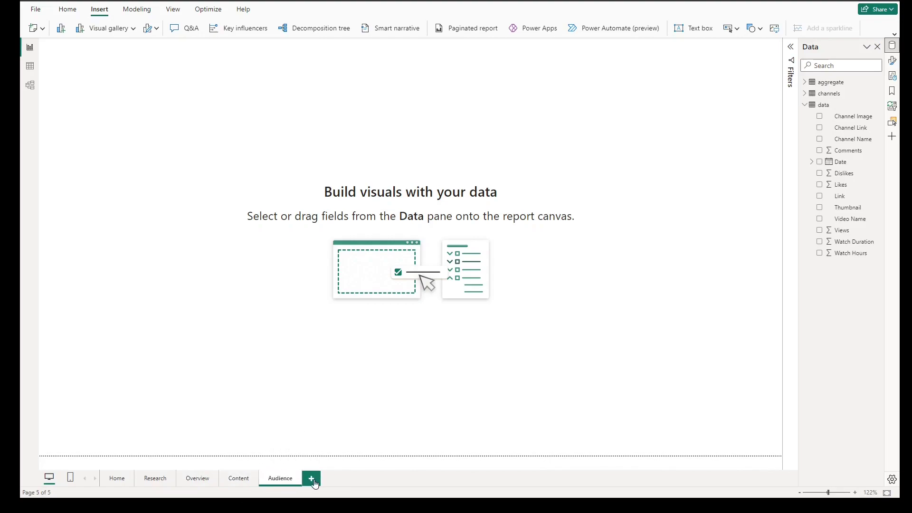
left_click(312, 478)
type("Revenue")
key("Return")
Return to the Home page and set its page view to Actual size.
left_click(116, 478)
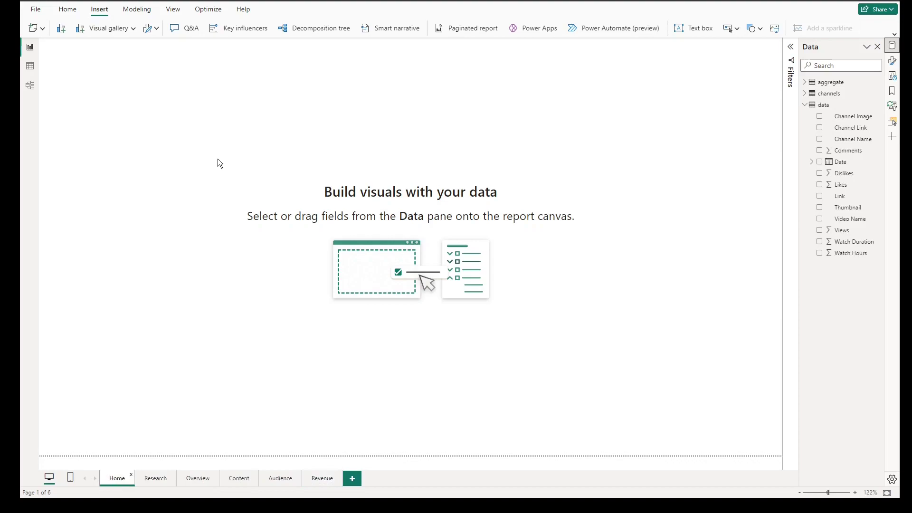
left_click(178, 17)
left_click(133, 29)
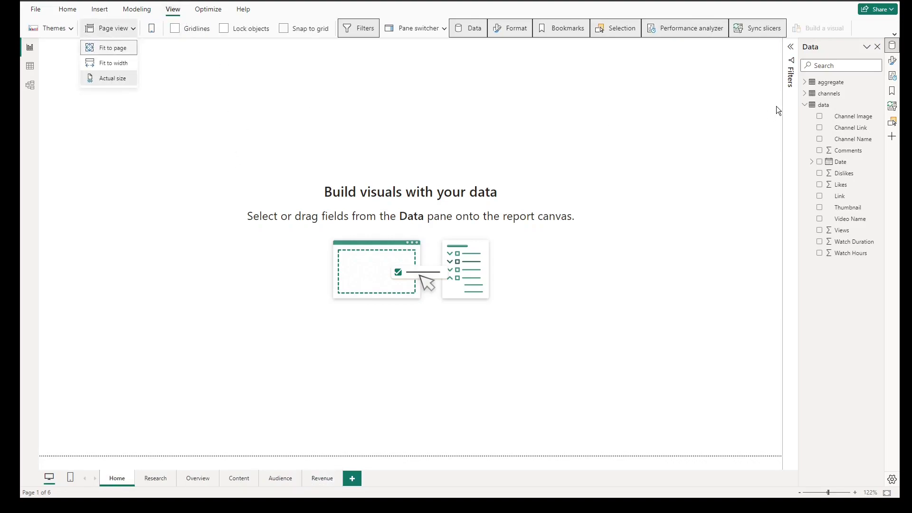
Set the Home page's canvas type to Custom with a height of 890 px.
left_click(892, 60)
left_click(831, 124)
left_click(830, 104)
left_click(850, 137)
left_click(841, 191)
double_click(816, 162)
type("890")
left_click(720, 377)
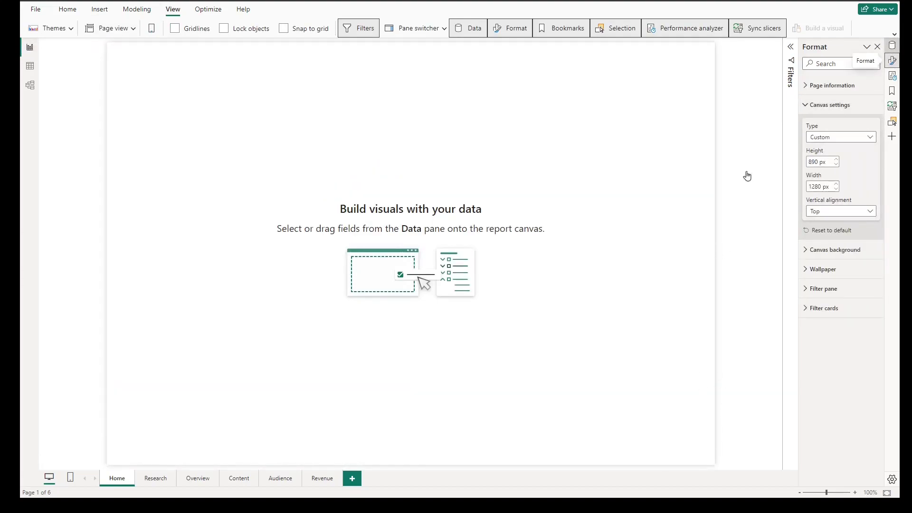
Set the Home page's wallpaper colour to light grey and its canvas background to dark grey.
left_click(831, 143)
left_click(826, 176)
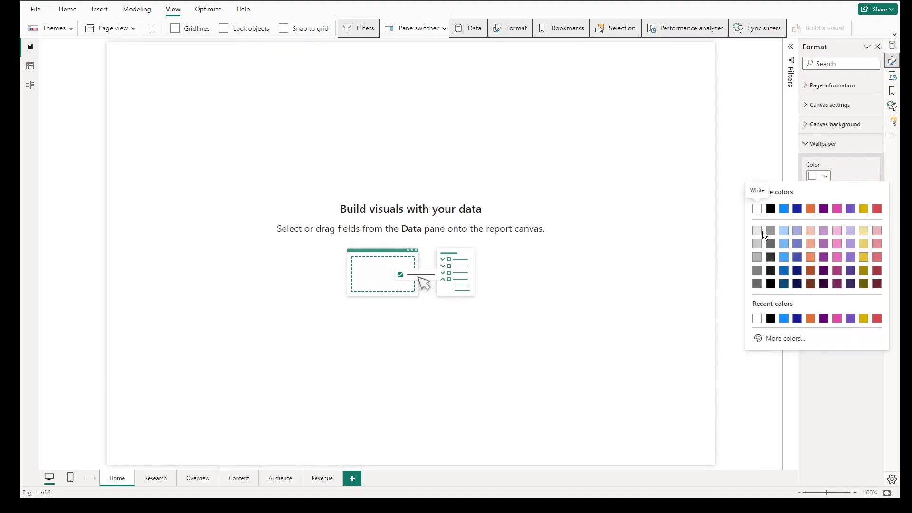
left_click(761, 230)
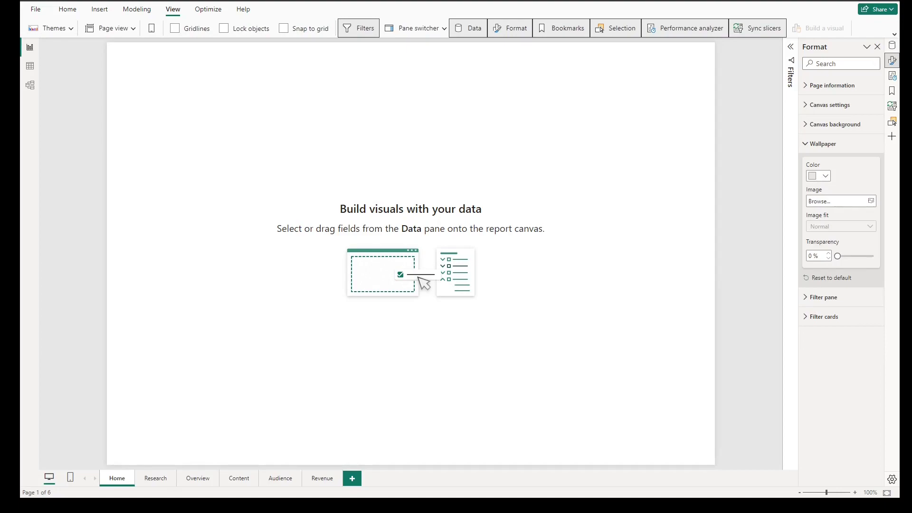
left_click(834, 124)
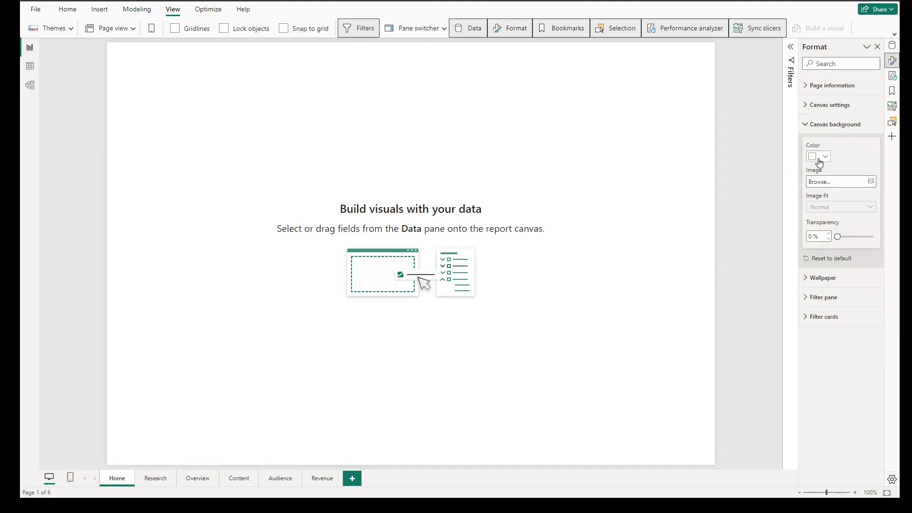
left_click(821, 156)
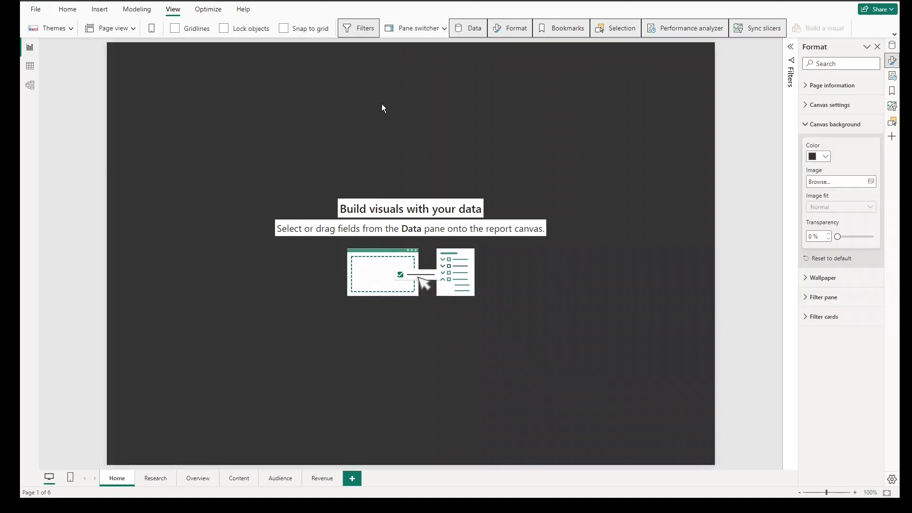
Insert the red gradient image and stretch its frame across the top of the canvas to about 1274 by 280.
left_click(99, 9)
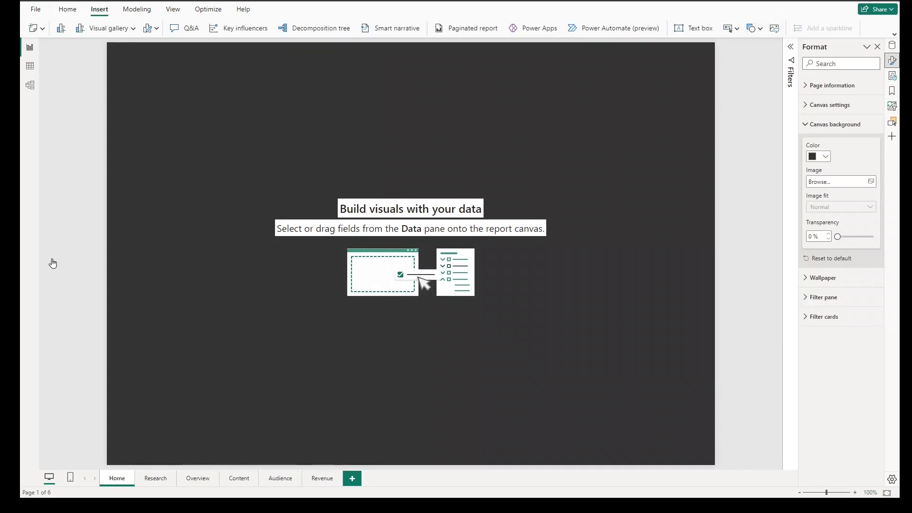
left_click_drag(175, 122, 169, 121)
left_click_drag(240, 108, 820, 154)
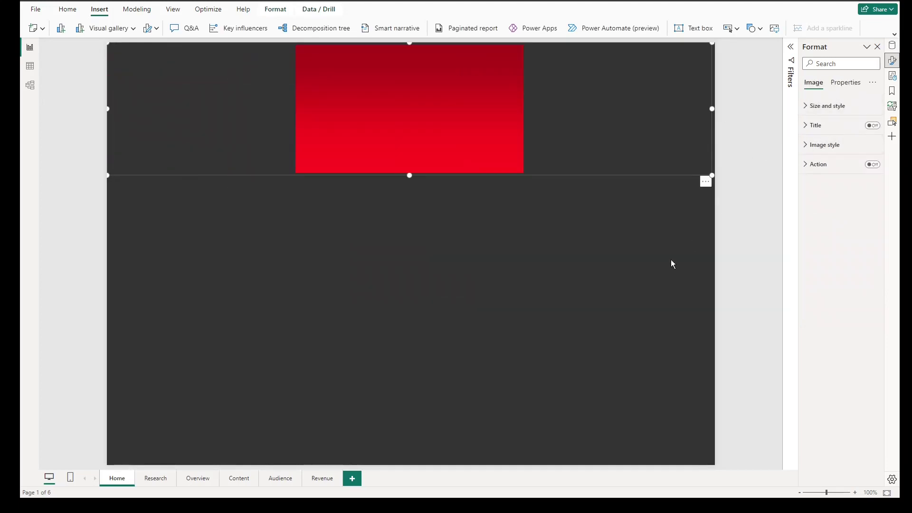
Set the red gradient image's width to 1280.
left_click(751, 113)
left_click(553, 91)
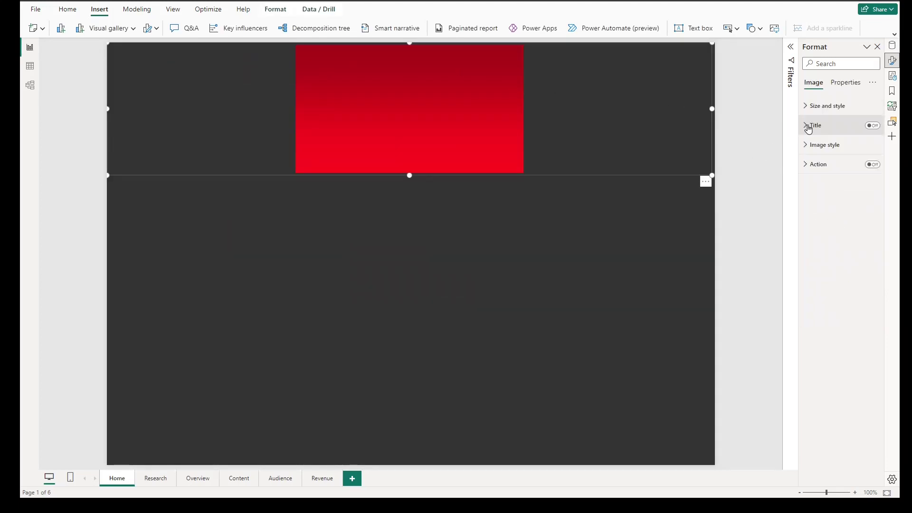
left_click(812, 131)
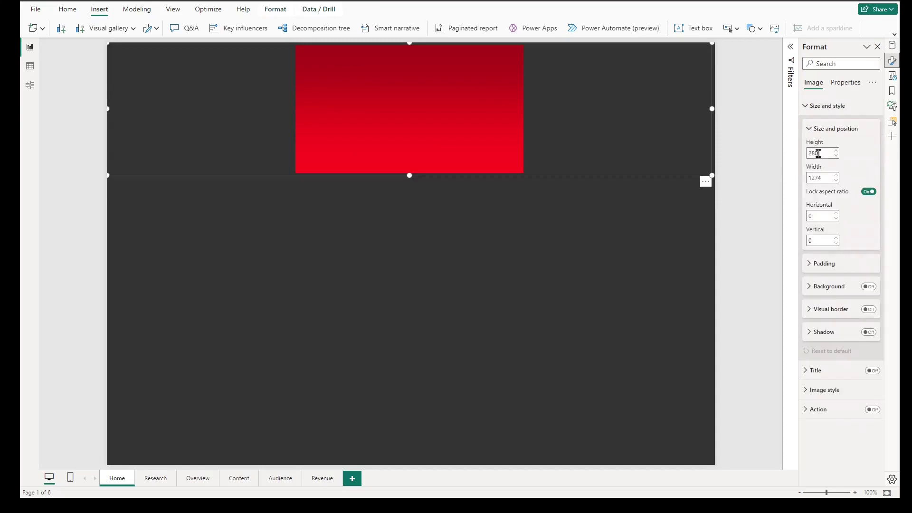
double_click(817, 180)
type("1280")
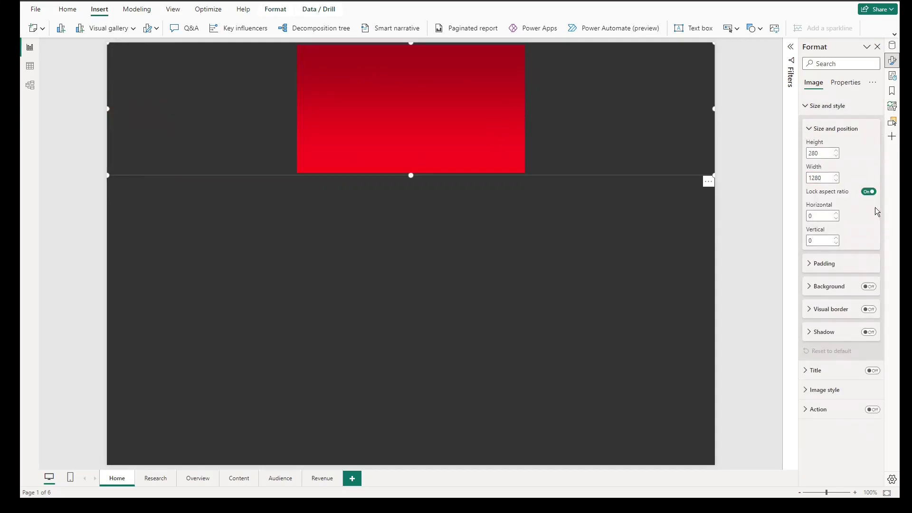
Set the red gradient image's scaling to Fit.
left_click(827, 106)
left_click(825, 156)
left_click(829, 176)
left_click(832, 200)
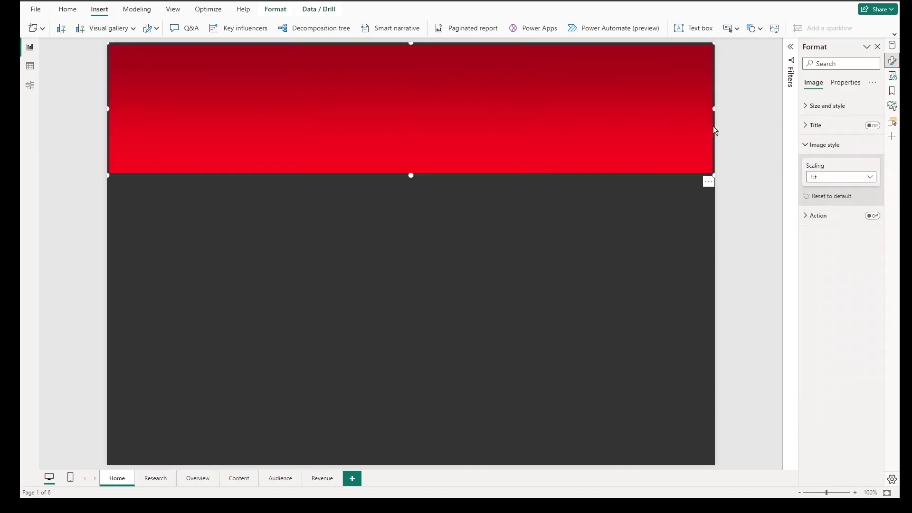
Set the red gradient image's padding to 0 px on all four sides.
left_click(827, 106)
left_click(825, 263)
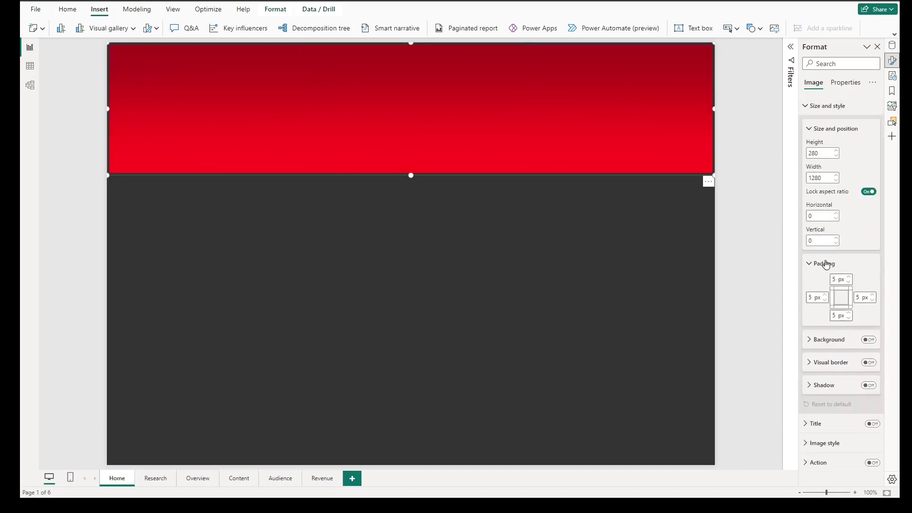
double_click(814, 299)
type("0")
double_click(836, 280)
type("0")
double_click(858, 297)
type("0")
double_click(833, 316)
type("0")
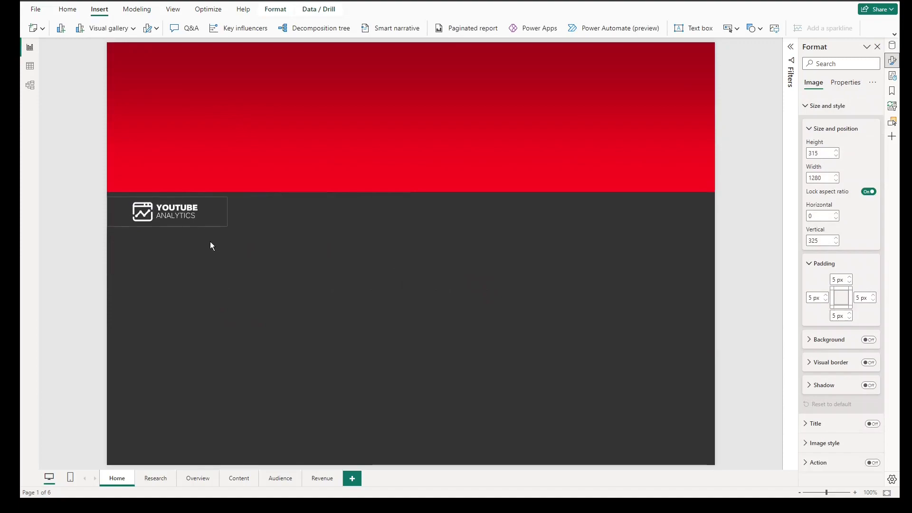
Move the YouTube Analytics logo into the upper-left corner of the red banner.
left_click_drag(197, 230, 197, 75)
left_click_drag(176, 64, 178, 65)
left_click(75, 192)
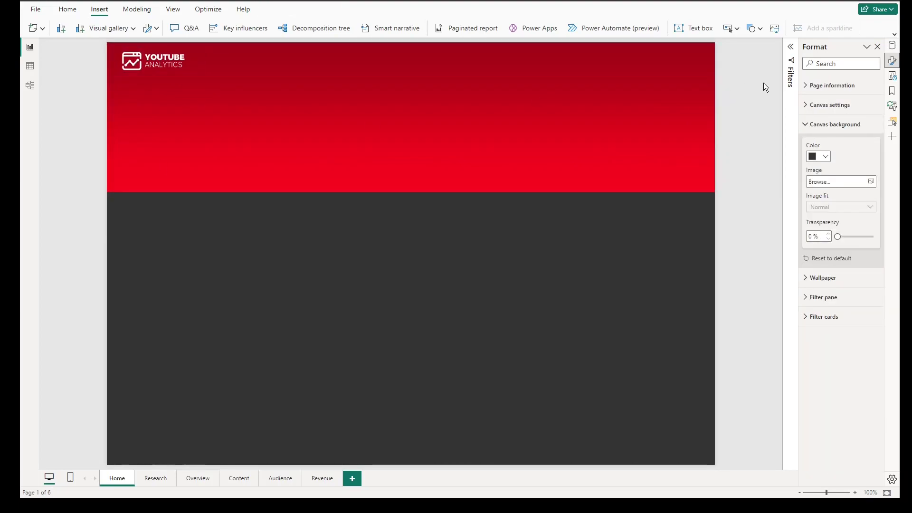
Insert a page navigator and place it beside the logo at about horizontal 200 and vertical 15.
left_click(733, 29)
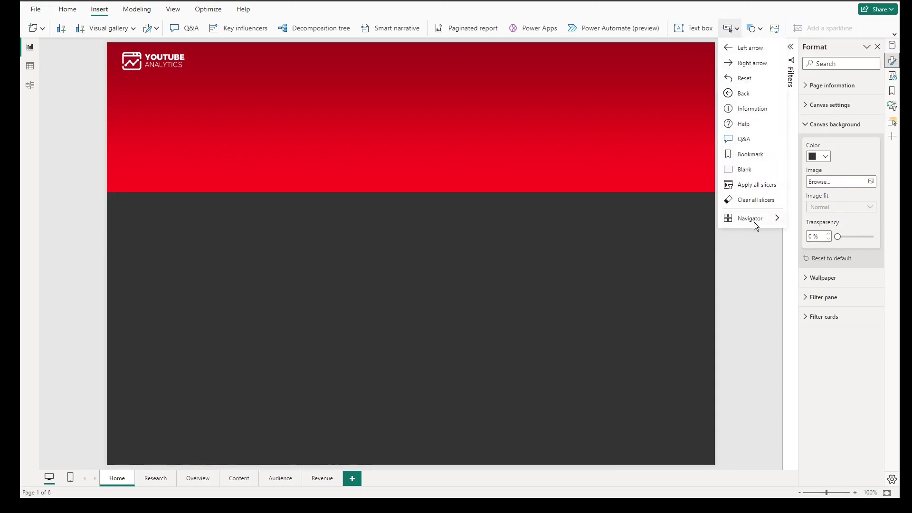
mouse_move(755, 223)
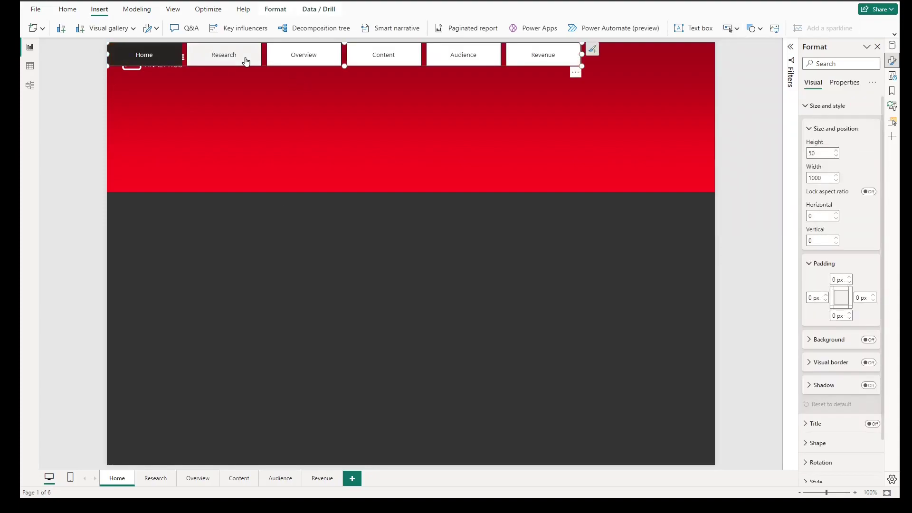
left_click_drag(264, 60, 354, 70)
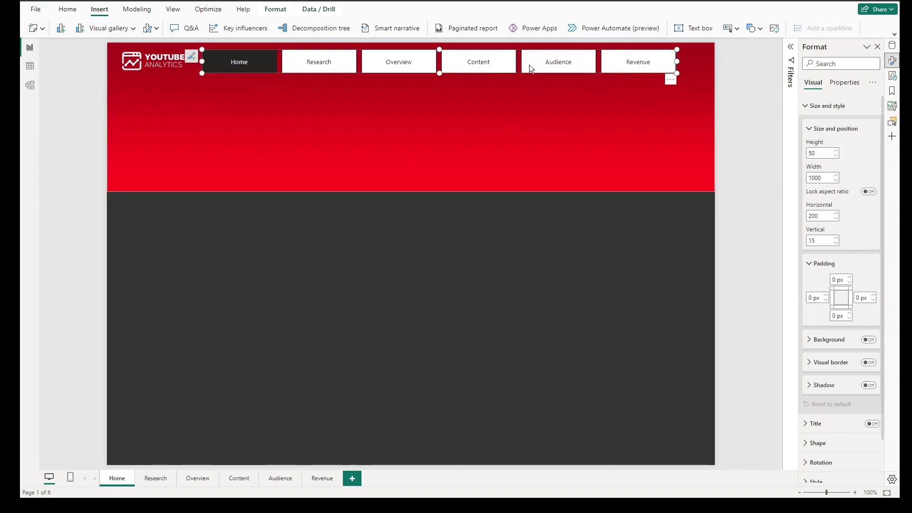
Set the page navigator's height to 39 and its width to 517.
double_click(810, 152)
type("39")
key("Return")
double_click(815, 177)
type("517")
key("Return")
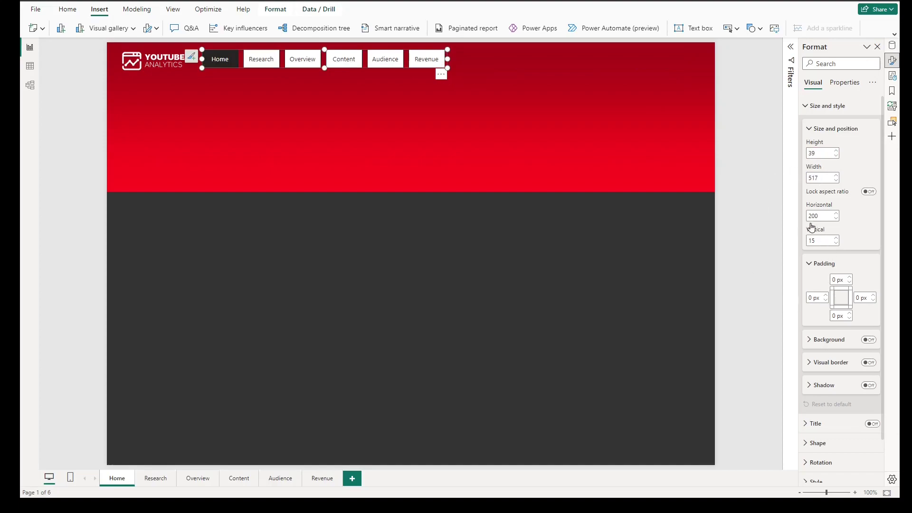
left_click_drag(808, 177, 852, 295)
Turn off the fill and border of the page navigator buttons for the Default state.
left_click(805, 106)
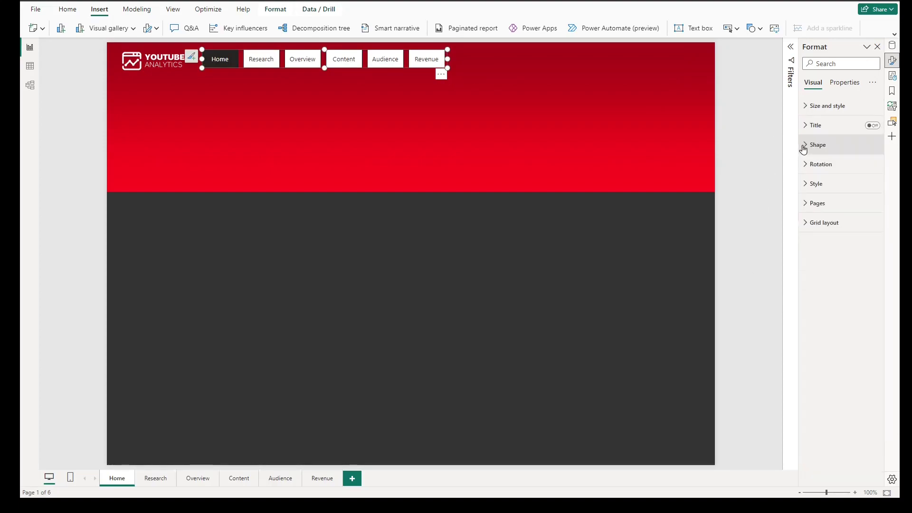
left_click(805, 183)
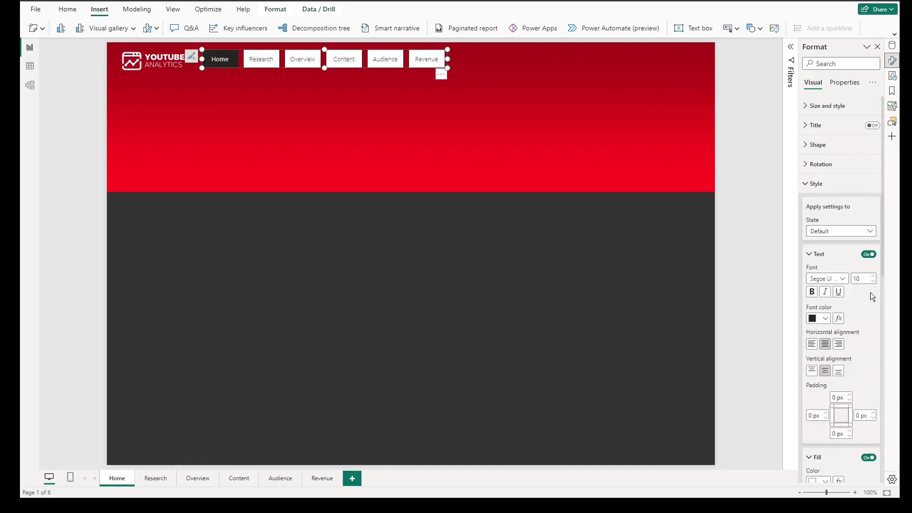
scroll(870, 293, "down", 3)
left_click(869, 342)
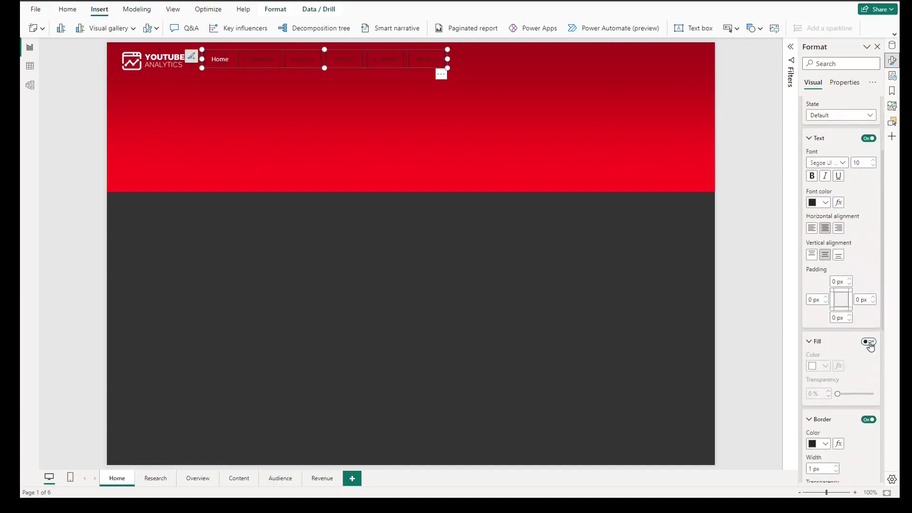
scroll(869, 320, "down", 4)
left_click(869, 247)
scroll(849, 263, "up", 5)
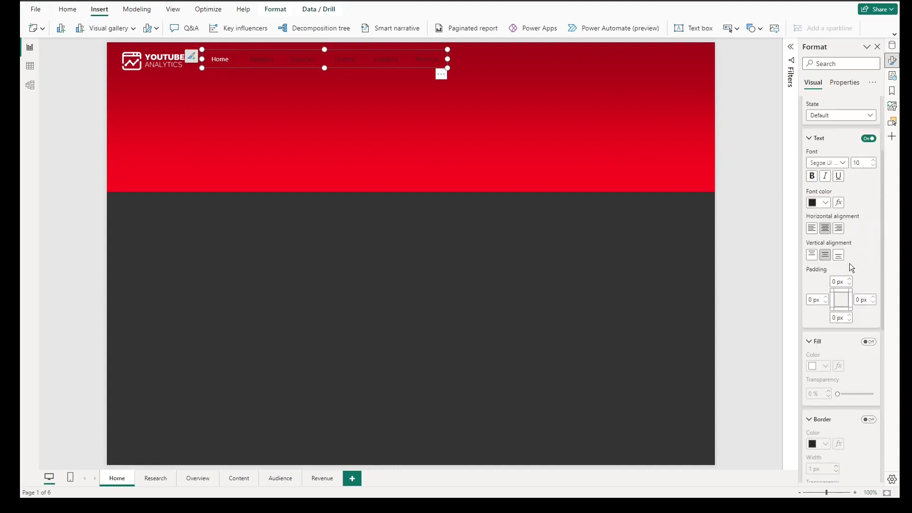
Color the page navigator's Default text white and make its Selected state text bold.
left_click(825, 203)
left_click(756, 235)
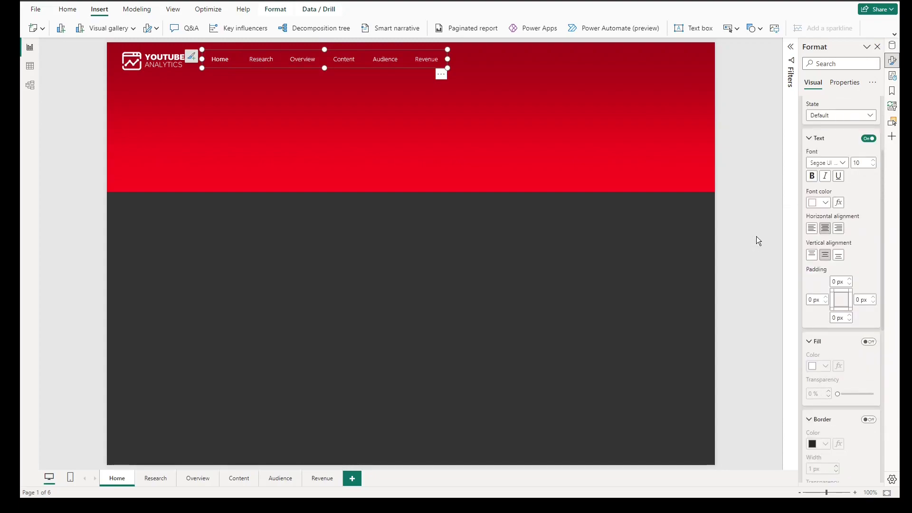
left_click(830, 120)
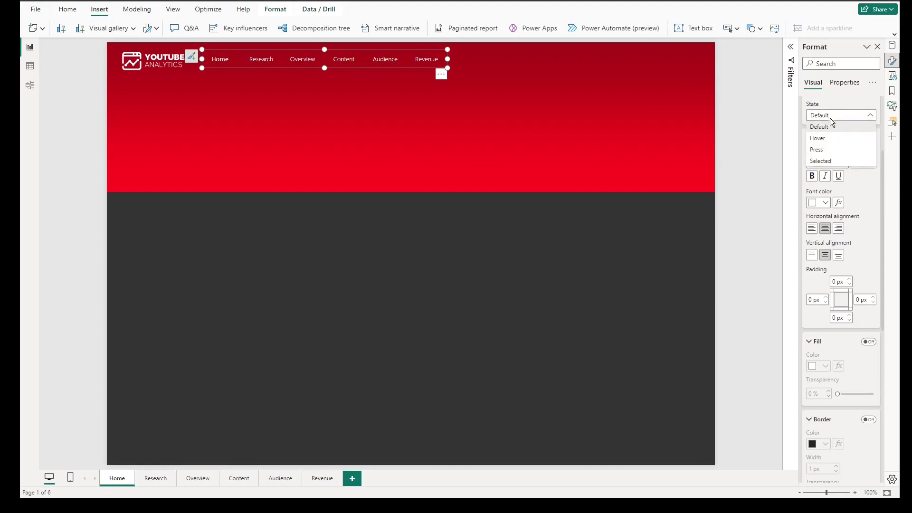
left_click(818, 164)
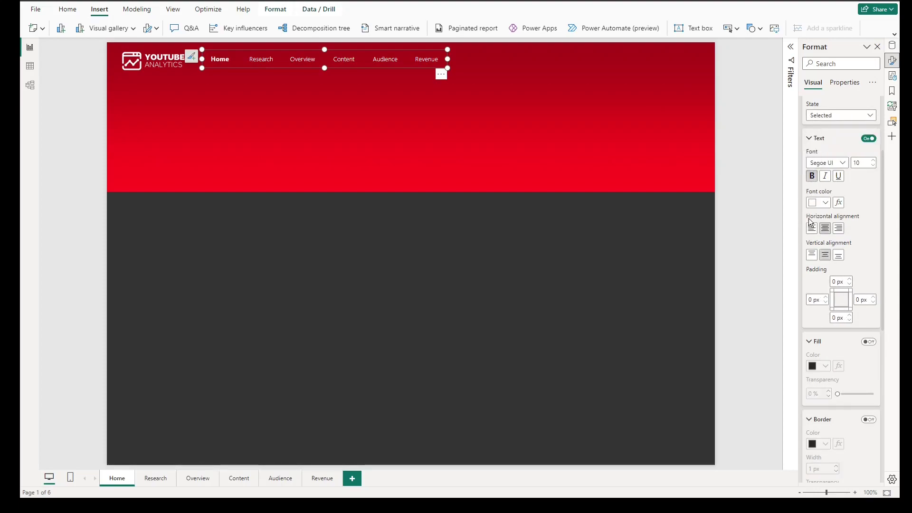
left_click(731, 156)
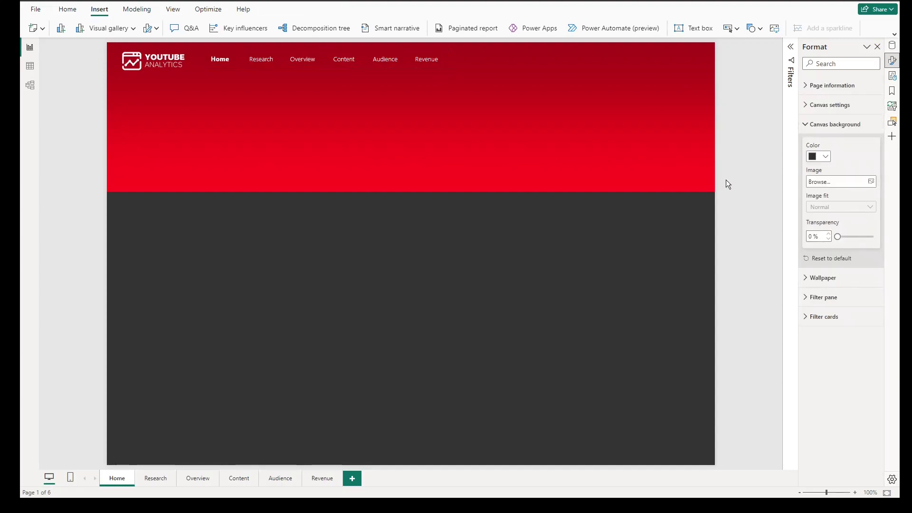
Insert a blank button and place it in the red banner to the right of the page navigator.
left_click(730, 30)
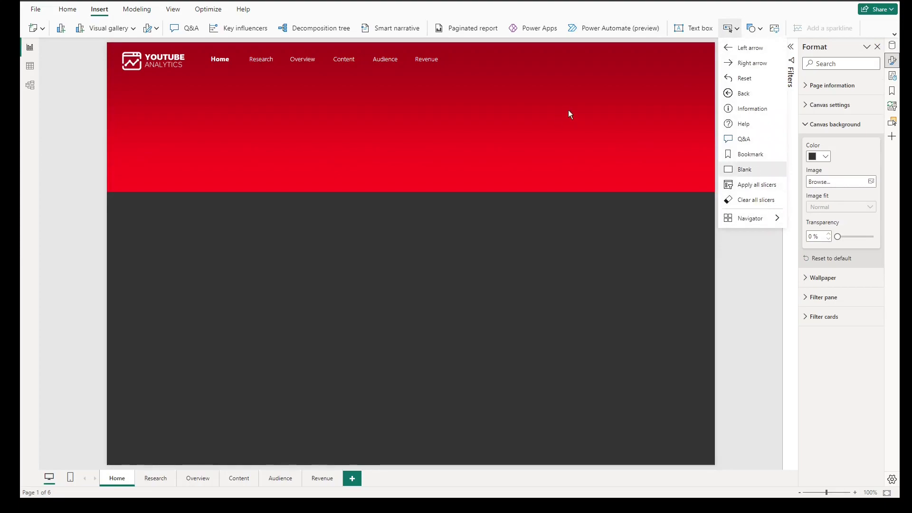
left_click(735, 166)
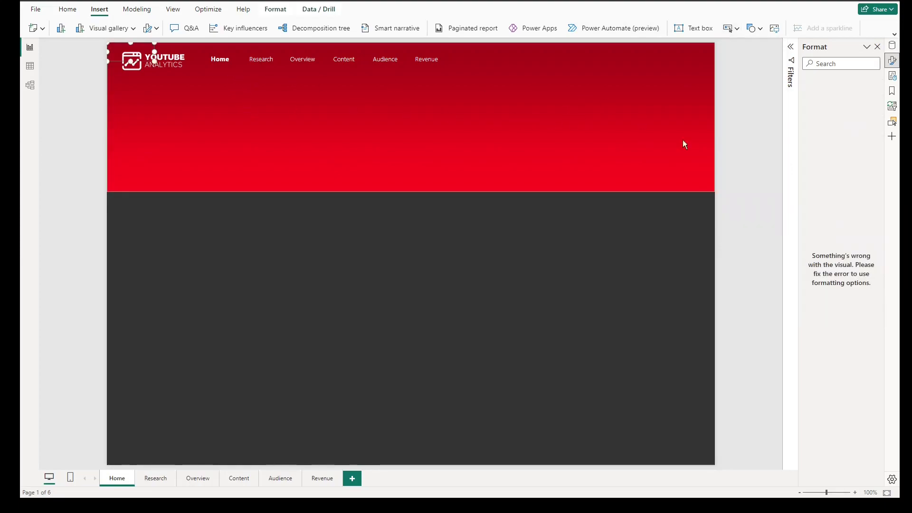
left_click_drag(127, 52, 609, 67)
Label the blank button "⚙ MANAGE CHANNEL" in bold white text and shape it as a rounded rectangle with 25% corners.
left_click(826, 144)
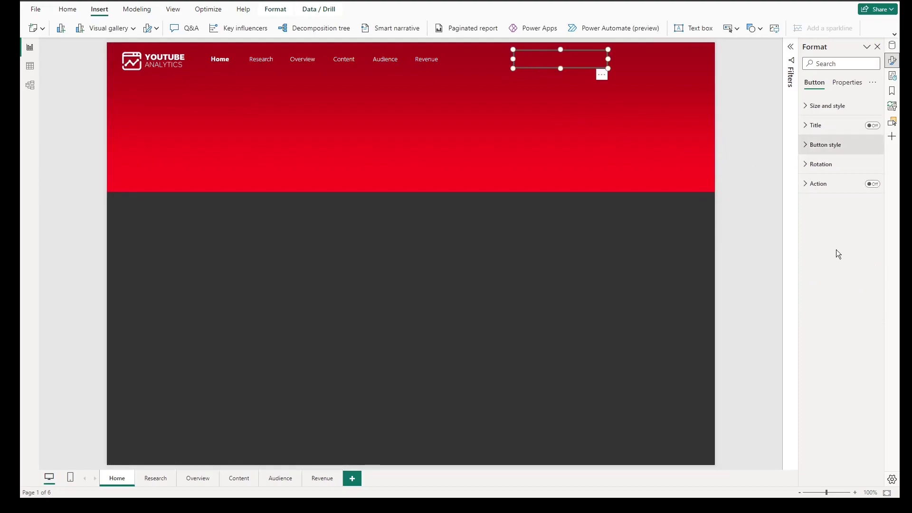
scroll(840, 257, "down", 3)
scroll(845, 258, "down", 2)
scroll(838, 254, "up", 4)
left_click(868, 235)
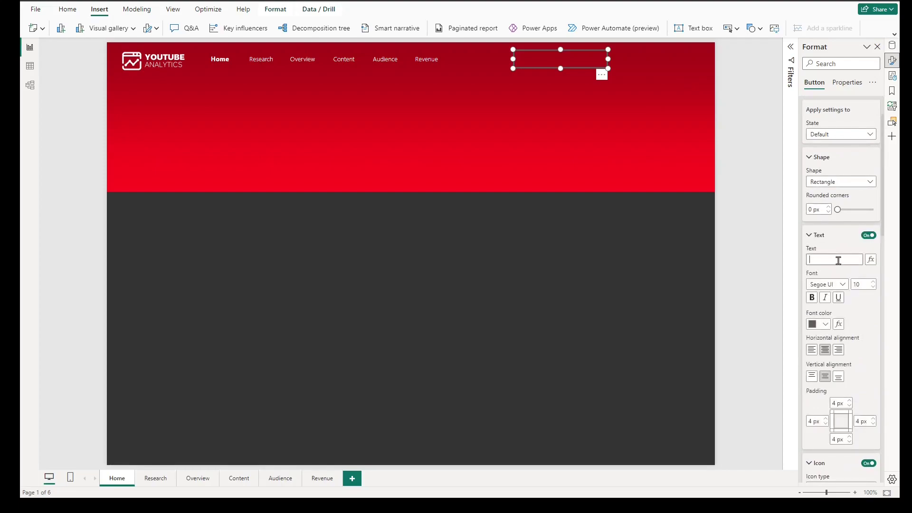
left_click(839, 261)
type("MANAGE CHANNEL")
left_click(815, 324)
left_click(760, 176)
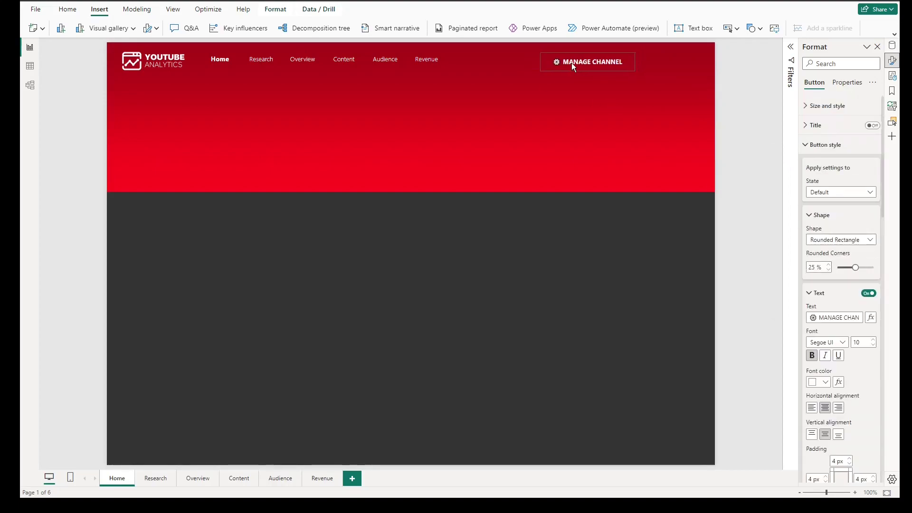
Duplicate the MANAGE CHANNEL button and line up the two buttons side by side at the banner's right end.
left_click(571, 63)
left_click(206, 131)
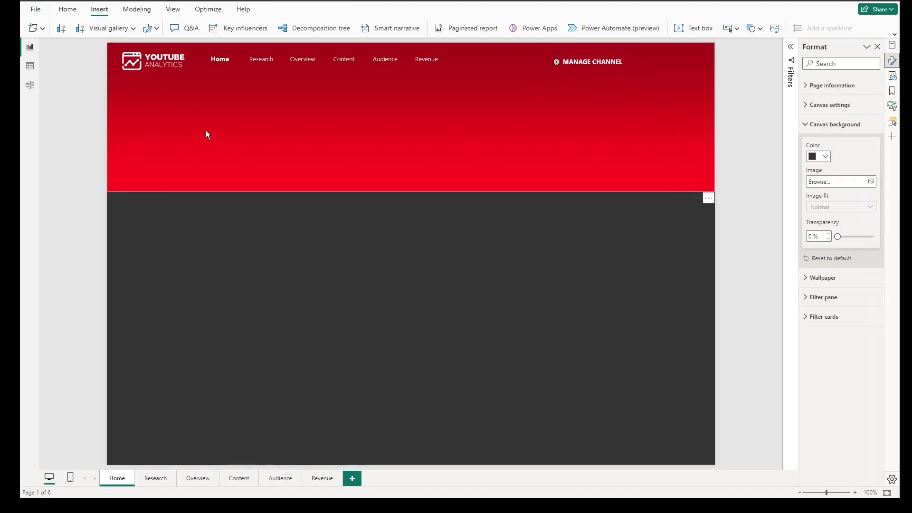
key("ctrl+v")
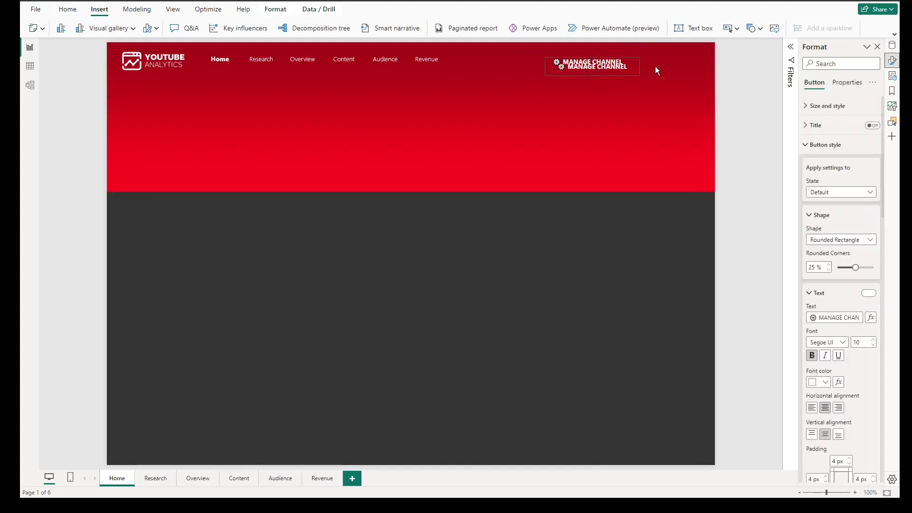
left_click_drag(655, 70, 668, 68)
left_click_drag(577, 64, 551, 64)
left_click_drag(675, 66, 667, 64)
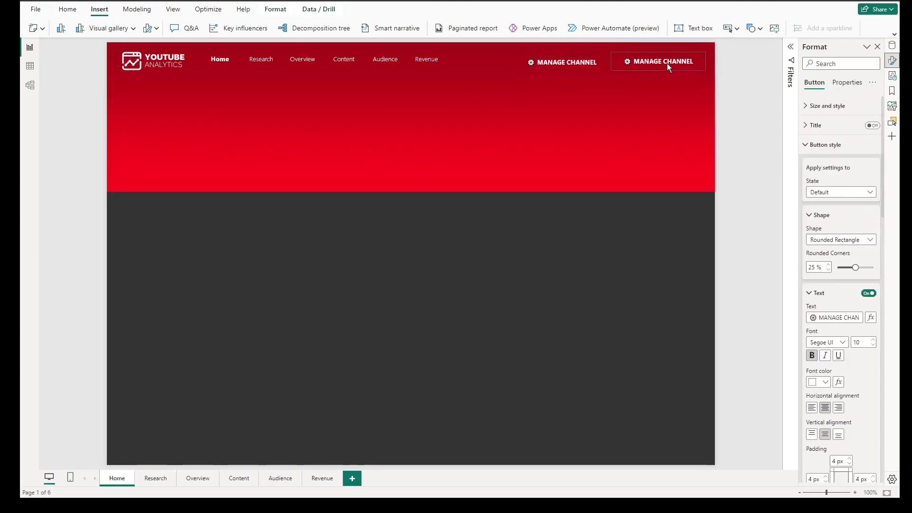
Change the copied button's label to "🔗 SELECT CHANNEL".
triple_click(841, 318)
type("🔗 SELECT CHANNEL")
left_click(663, 100)
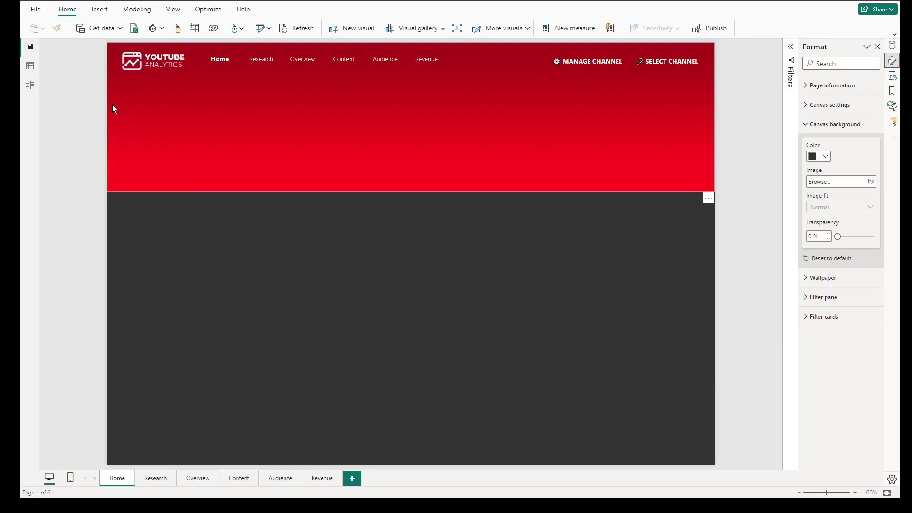
Insert a new card visual showing Views and Likes and fit it inside the red banner below the navigation row.
right_click(152, 236)
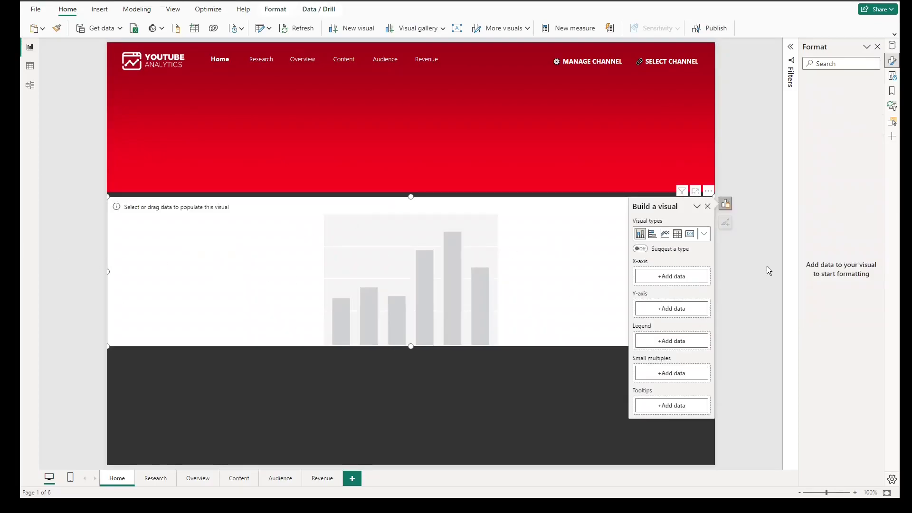
left_click(669, 335)
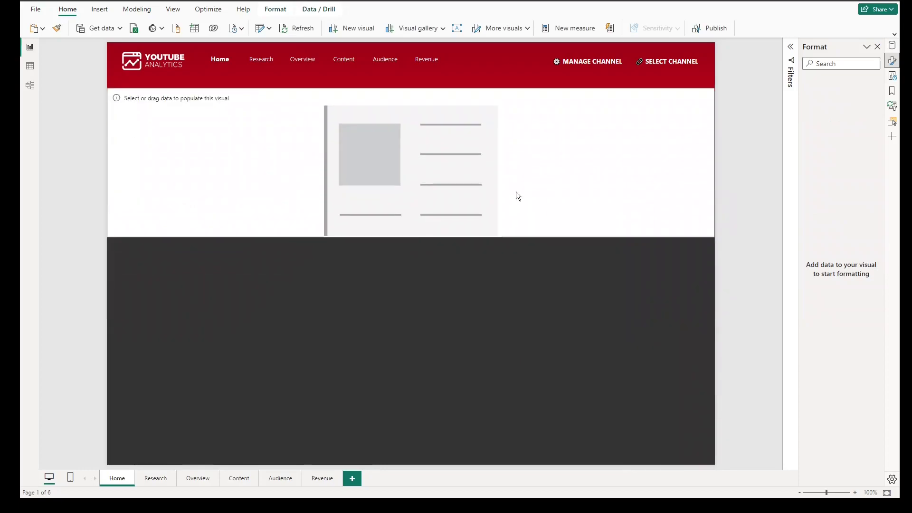
left_click_drag(108, 234, 229, 184)
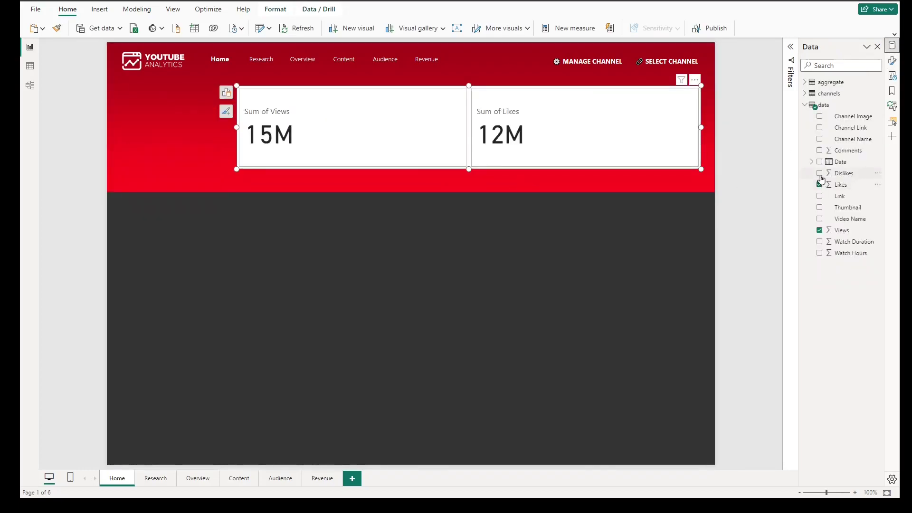
Add the Dislikes, Watch Duration, Watch Hours and Comments fields to the card visual.
left_click(819, 173)
left_click(820, 241)
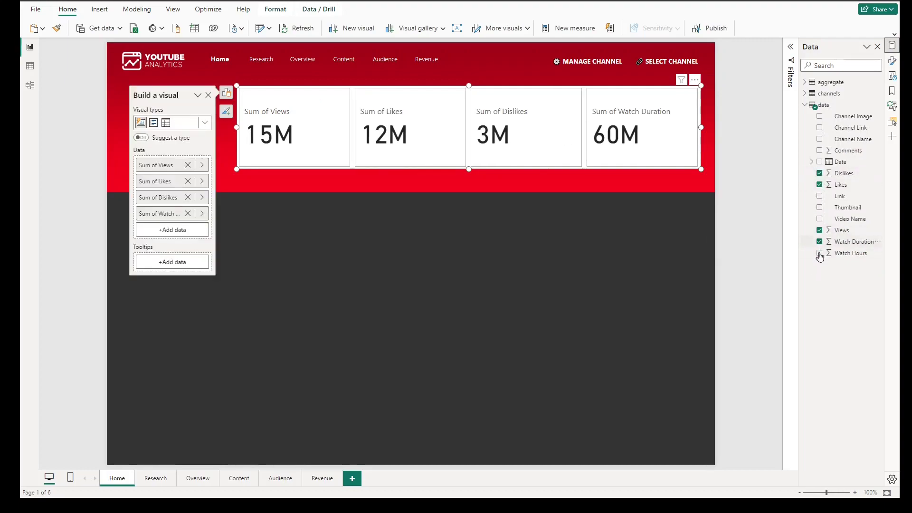
left_click(819, 254)
left_click(819, 150)
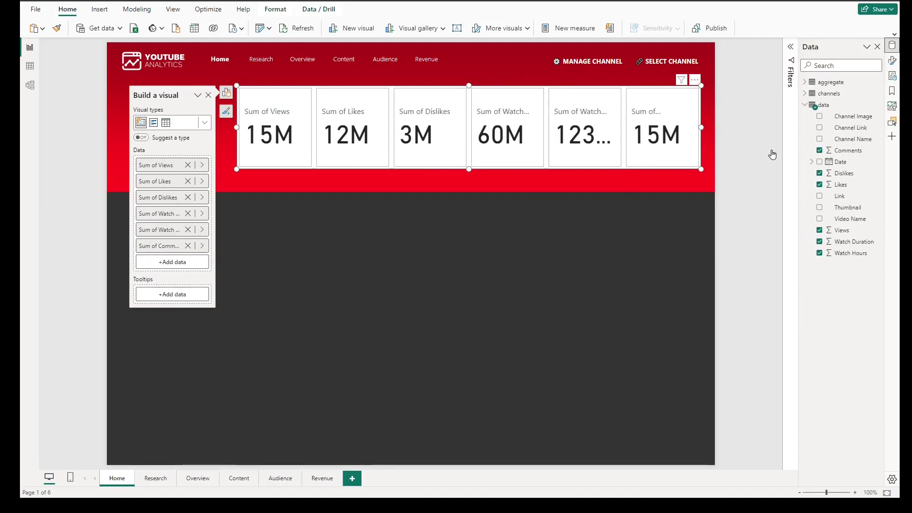
Set the card visual's height to 135 and its width to 899.
left_click(892, 60)
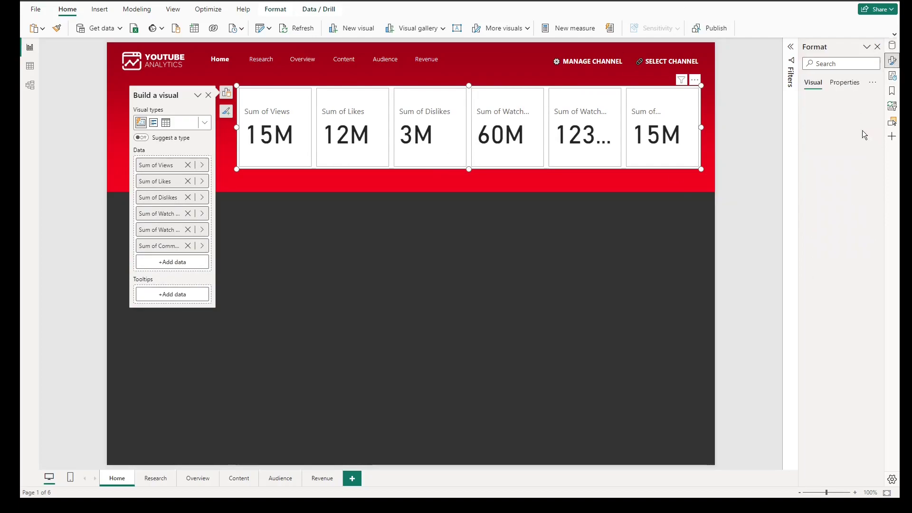
type("135")
double_click(819, 179)
type("899")
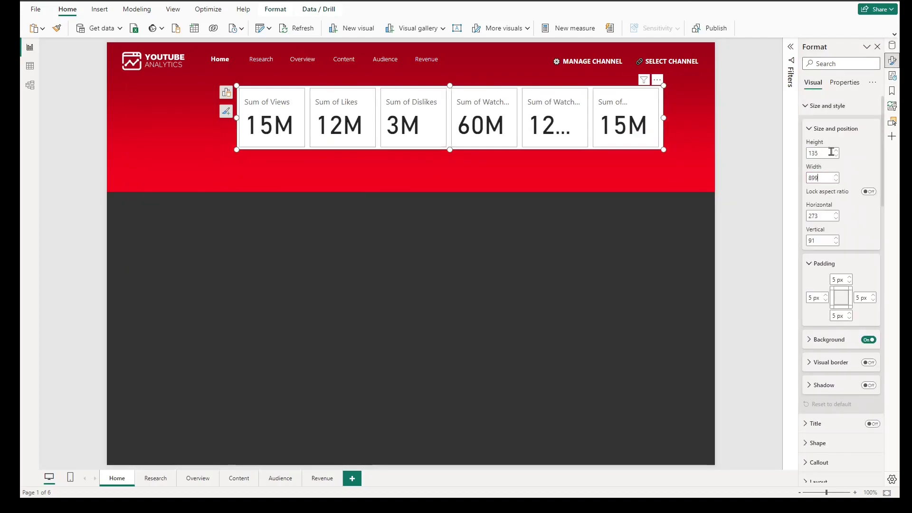
left_click(804, 107)
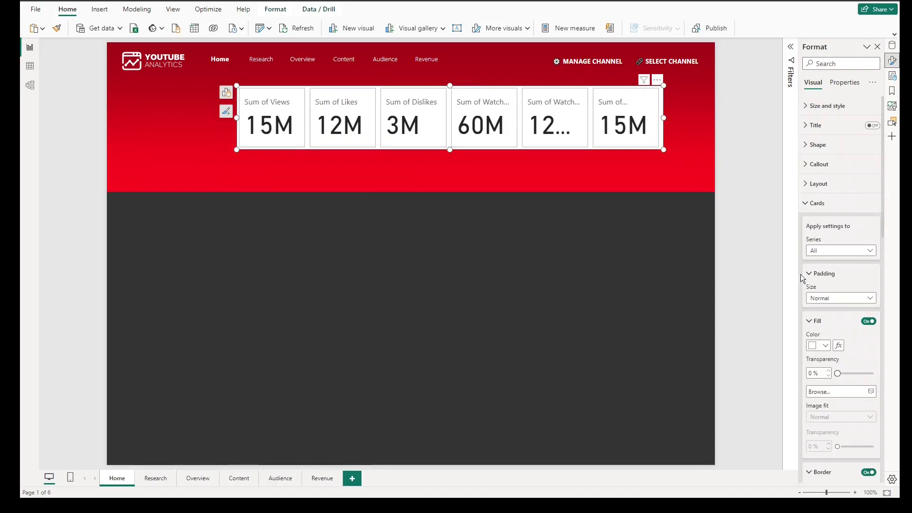
Turn off the card visual's background.
left_click(833, 105)
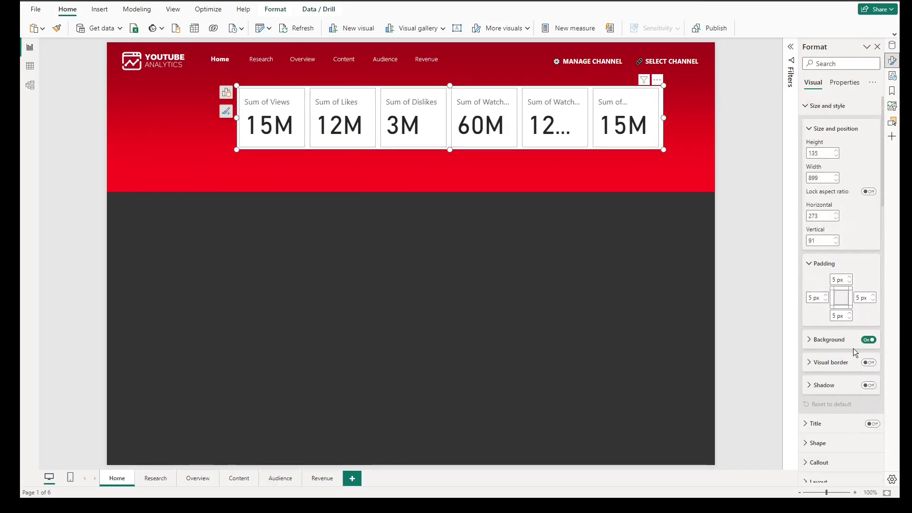
left_click(870, 340)
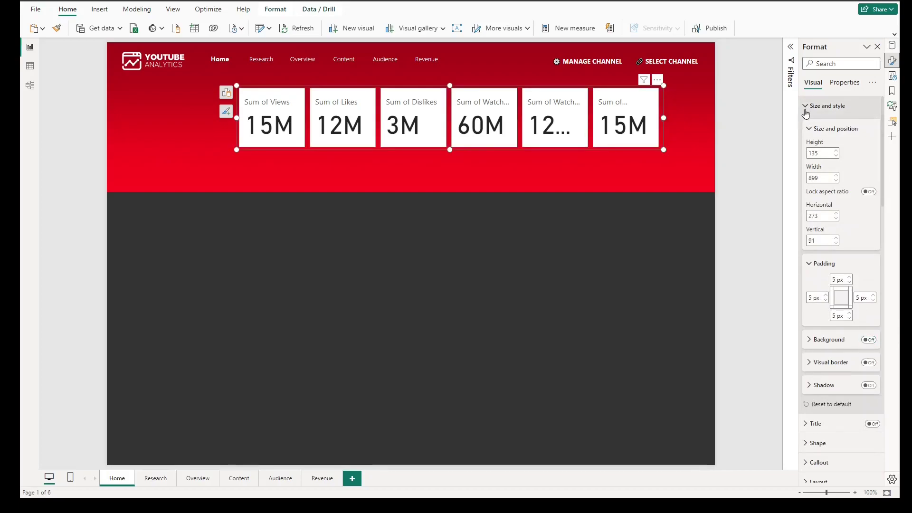
left_click(828, 105)
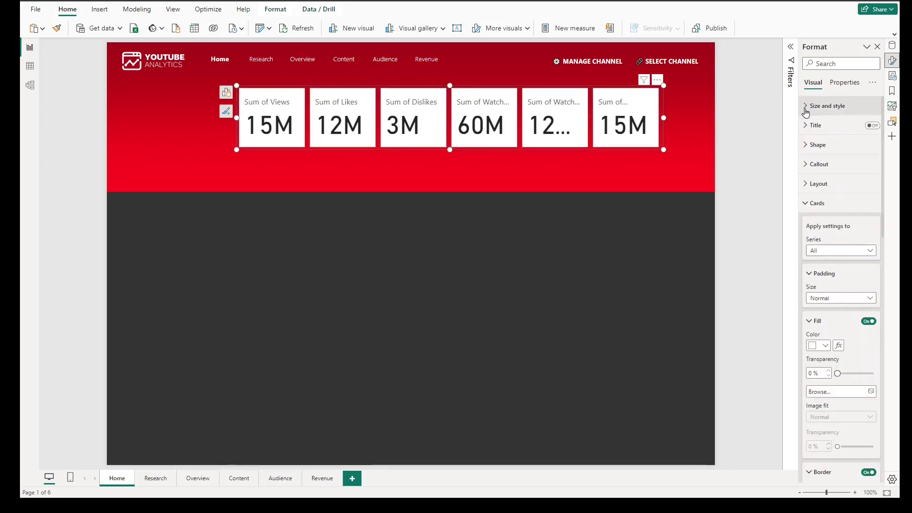
Change the shape of the cards to Rounded Rectangle.
left_click(806, 204)
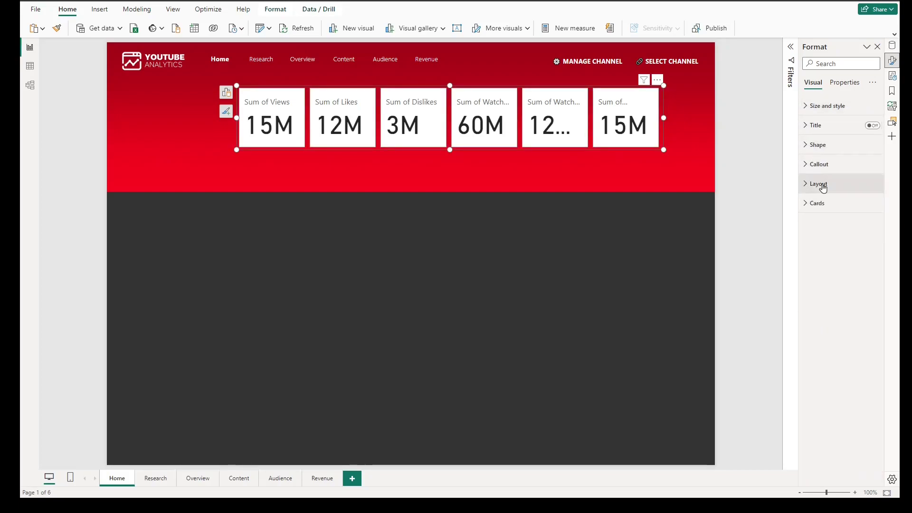
left_click(806, 145)
left_click(840, 193)
left_click(838, 215)
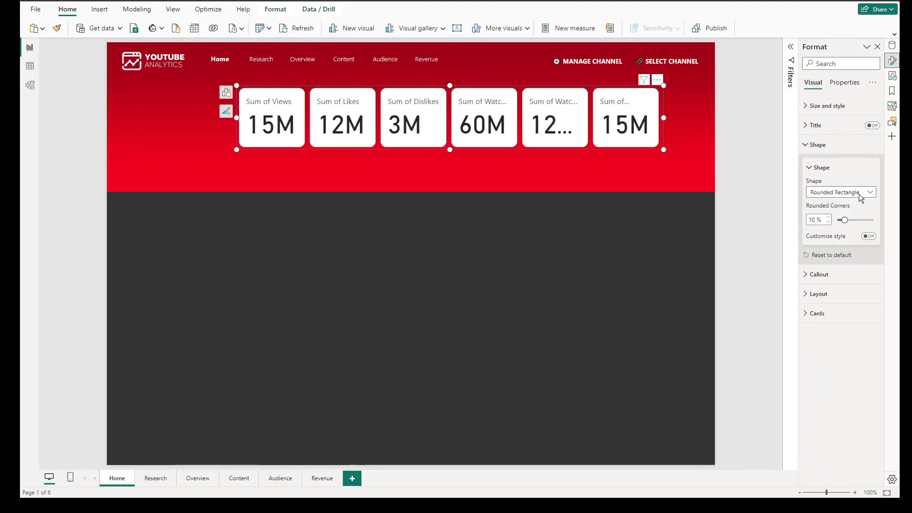
left_click(817, 144)
Format the callout values in bold Segoe UI at size 14 with 2 decimal places.
left_click(819, 164)
left_click(841, 258)
scroll(842, 356, "down", 3)
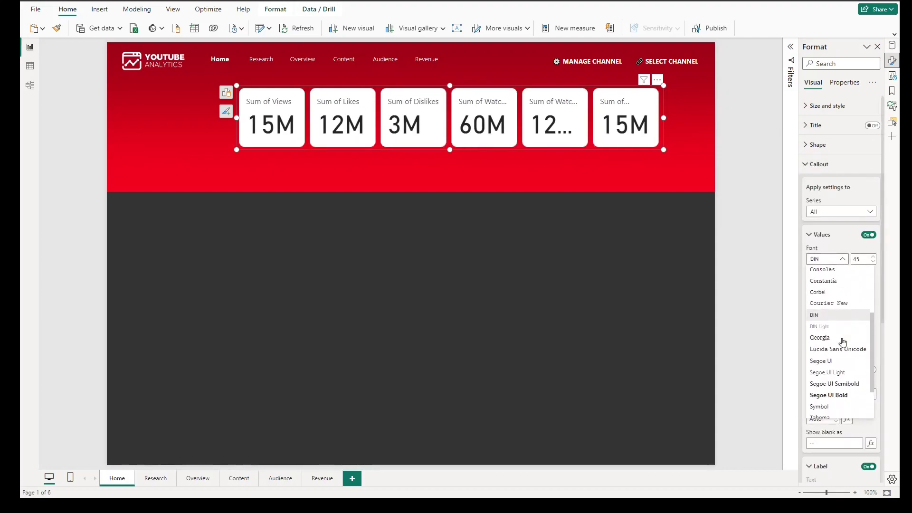
left_click(839, 362)
left_click(863, 263)
type("14")
left_click(812, 272)
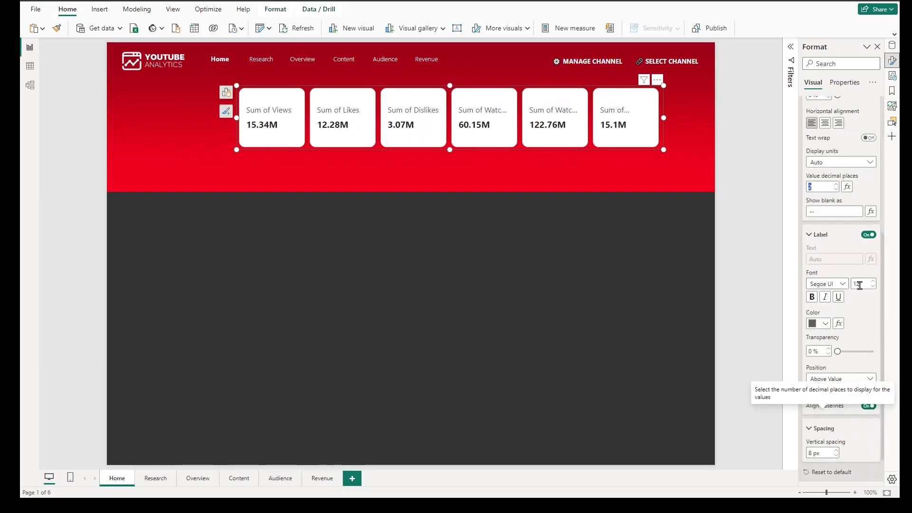
Set the callout labels to font size 9 and position them below the values.
double_click(860, 283)
type("9")
key("Return")
left_click(836, 378)
left_click(833, 399)
Rename the first three card fields as Total Views, Total Likes and Total Dislikes.
left_click(226, 92)
double_click(172, 165)
type("Total Views")
key("Return")
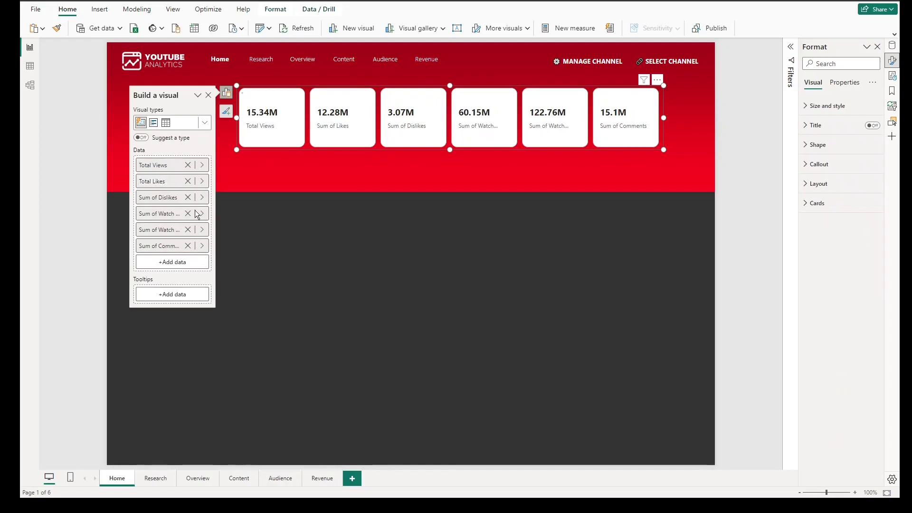
double_click(149, 197)
type("Total Dislikes")
key("Return")
Rename the fourth card field as Watch Duration.
left_click(180, 209)
type("Total Watch Duration")
key("Return")
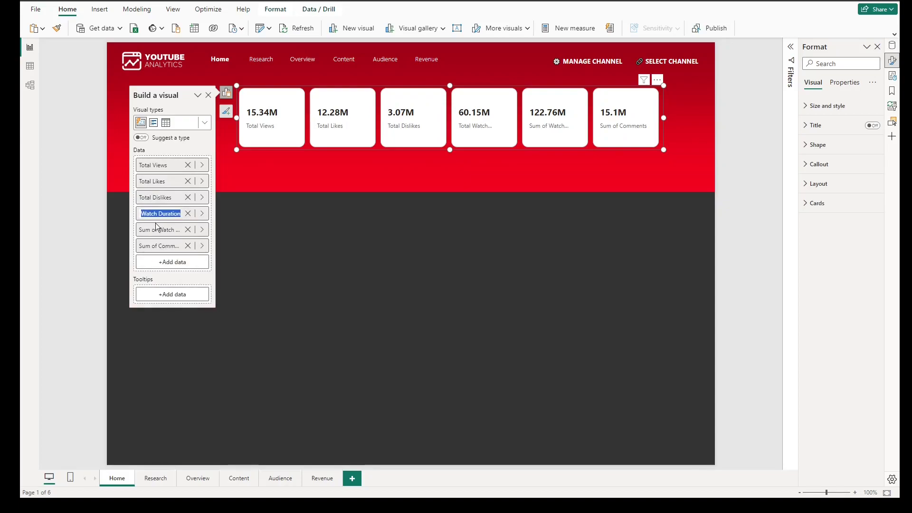
key("Return")
left_click(282, 222)
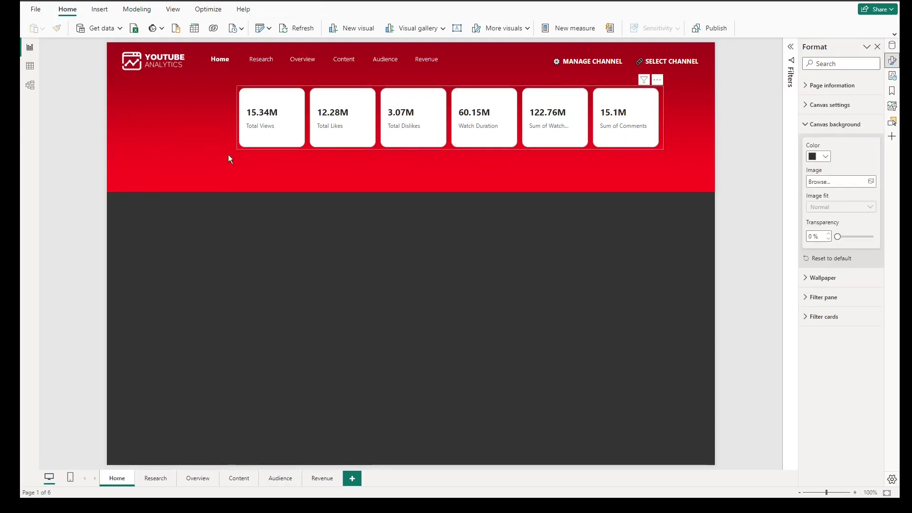
Rename the last two card fields as Watch Hours and Comments.
left_click(243, 141)
left_click(674, 93)
double_click(720, 229)
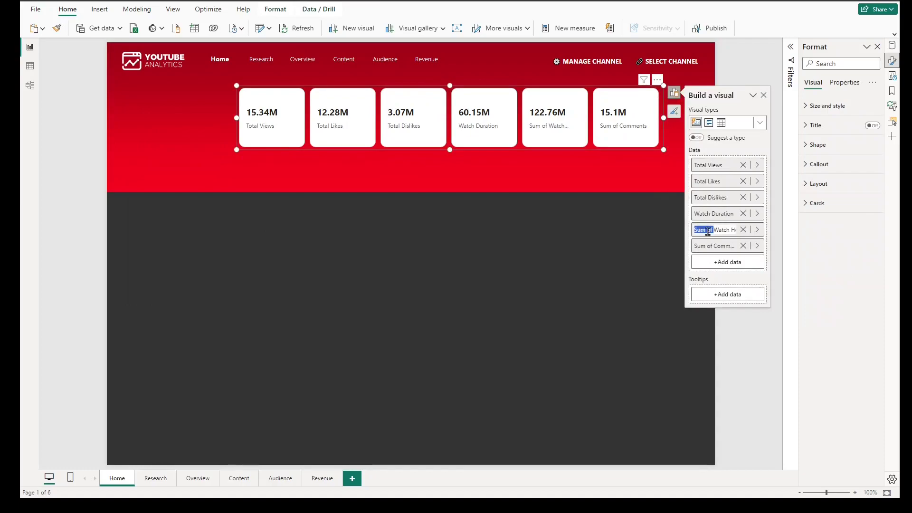
key("BackSpace")
key("Return")
left_click(721, 247)
left_click(660, 96)
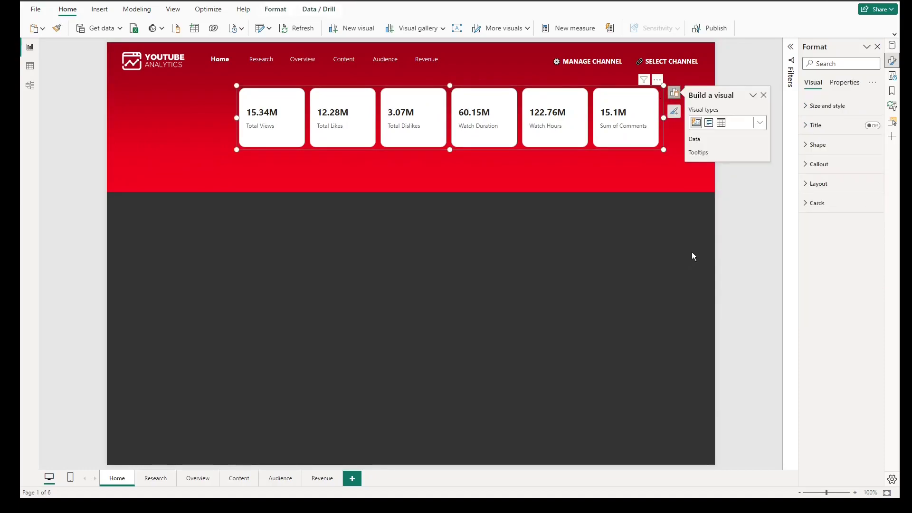
double_click(712, 247)
type("Comments")
key("Return")
Limit the Cards formatting settings to the Total Views series.
left_click(817, 203)
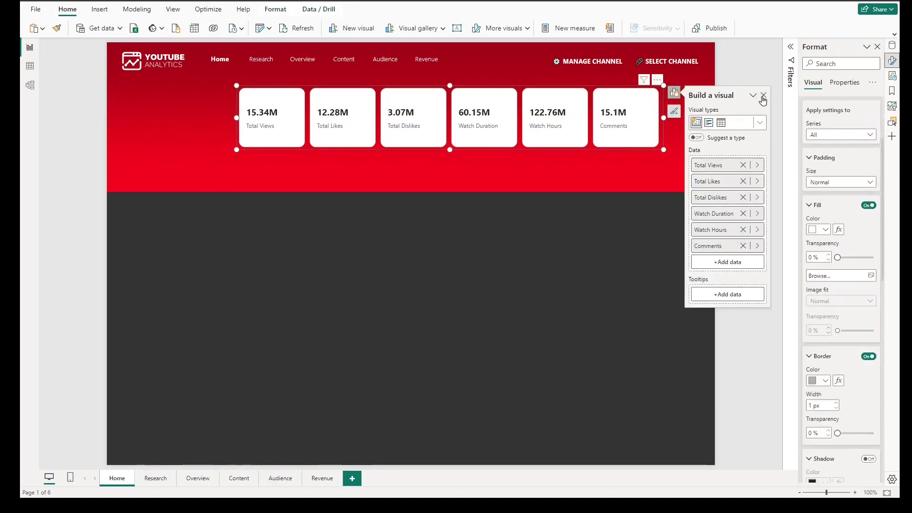
left_click(764, 96)
scroll(853, 323, "down", 5)
scroll(854, 331, "up", 6)
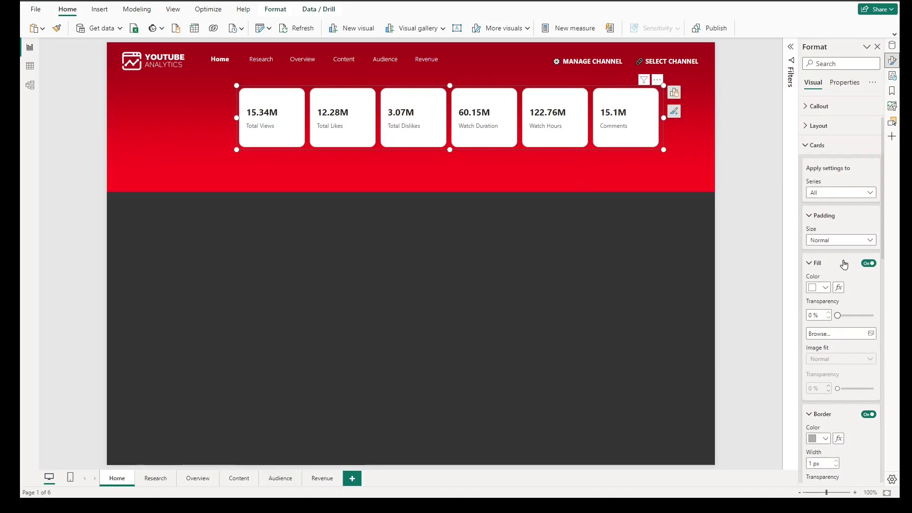
scroll(840, 255, "down", 1)
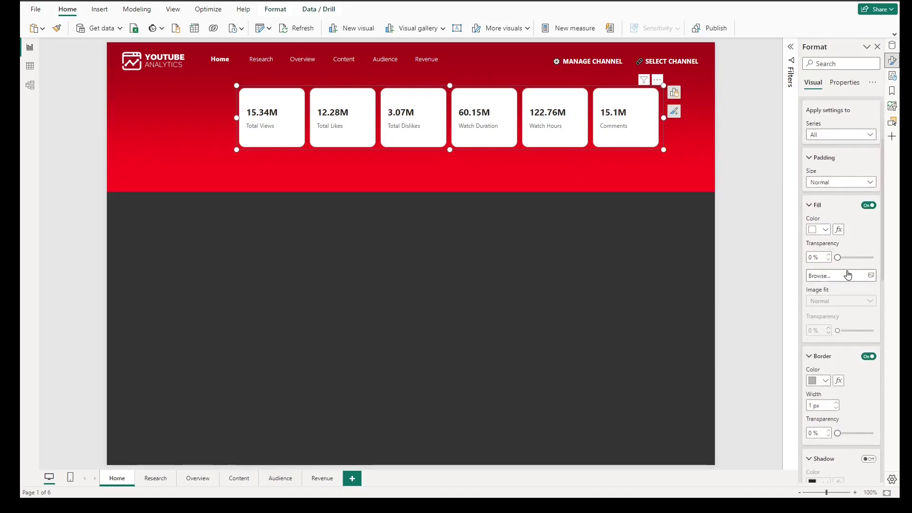
scroll(848, 266, "up", 1)
scroll(843, 190, "down", 1)
left_click(841, 134)
left_click(831, 169)
left_click(832, 135)
left_click(836, 135)
left_click(836, 135)
left_click(824, 157)
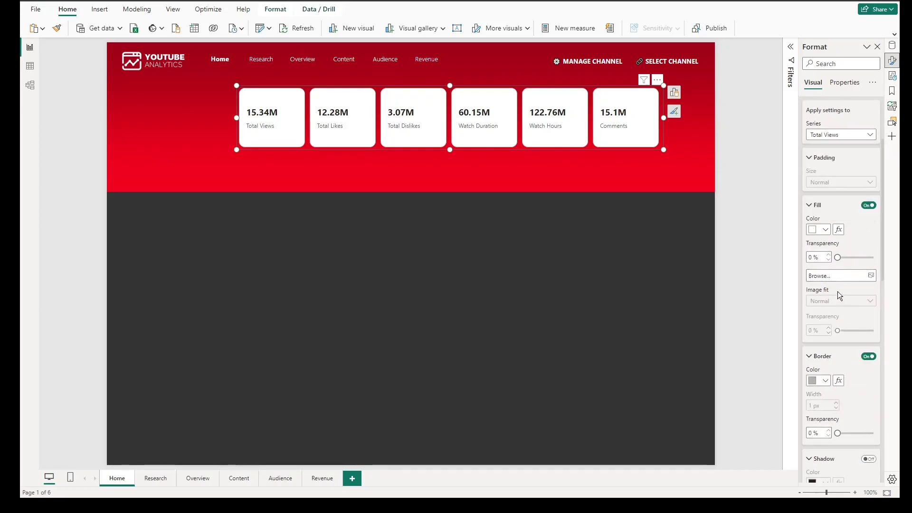
Show icon1.png as the Total Views card's image, shrunk and positioned at the top.
scroll(841, 285, "down", 8)
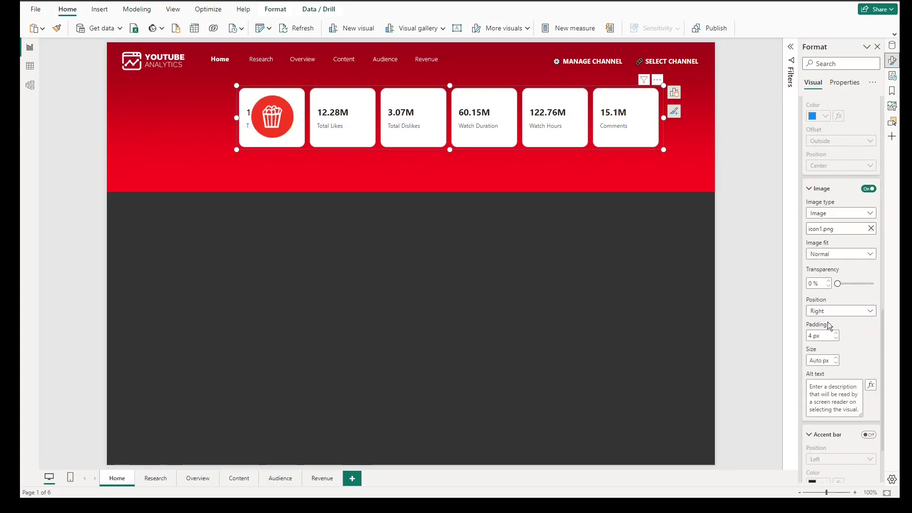
left_click(835, 310)
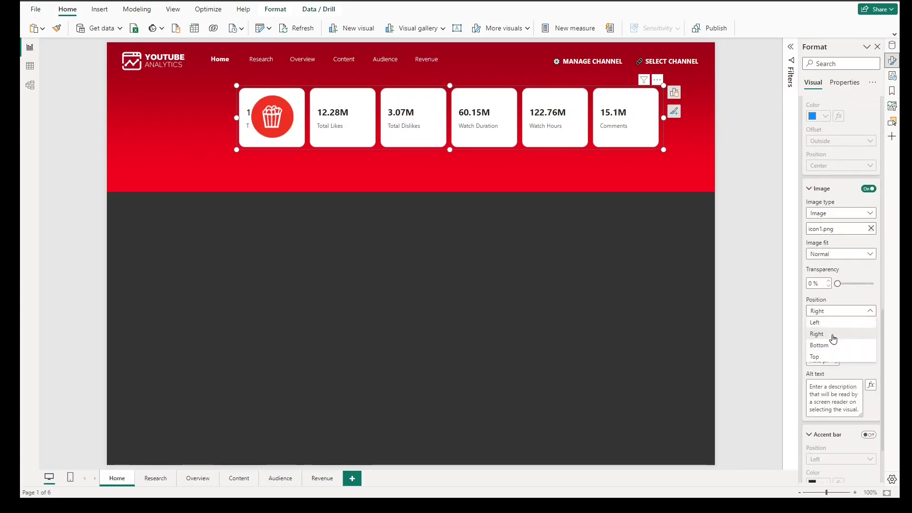
left_click(825, 356)
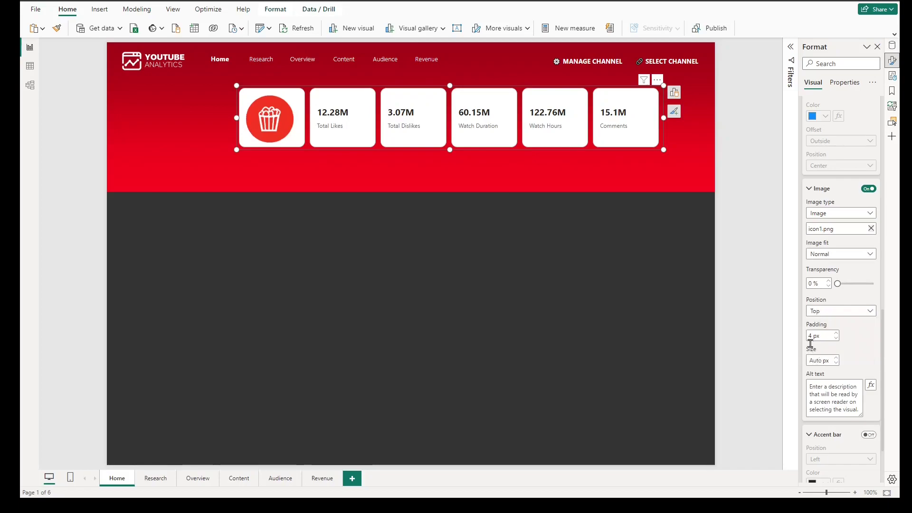
type("0")
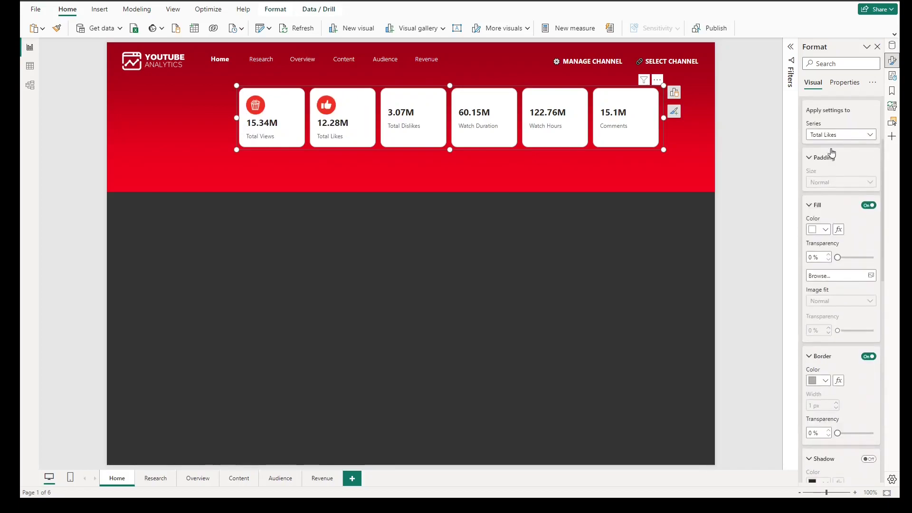
Show icon3.png as the Total Dislikes card's image, shrunk and positioned at the top.
left_click(833, 136)
left_click(832, 181)
scroll(838, 266, "down", 7)
left_click(839, 343)
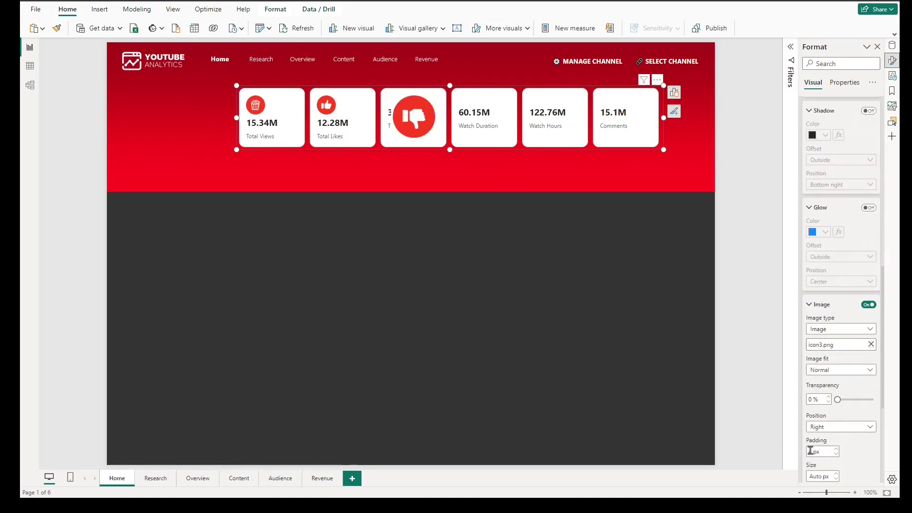
type("0")
left_click(831, 427)
left_click(824, 472)
Show the stopwatch icon as the Watch Duration card's image, at size 40 and positioned at the top.
scroll(835, 243, "up", 1)
scroll(837, 248, "up", 9)
left_click(834, 192)
left_click(831, 249)
scroll(836, 306, "down", 10)
left_click(811, 477)
type("40")
left_click(831, 427)
left_click(824, 472)
Show icon5.png as the Watch Hours card's image, at size 40 and positioned at the top.
scroll(817, 273, "up", 10)
left_click(834, 136)
left_click(830, 203)
scroll(836, 283, "down", 11)
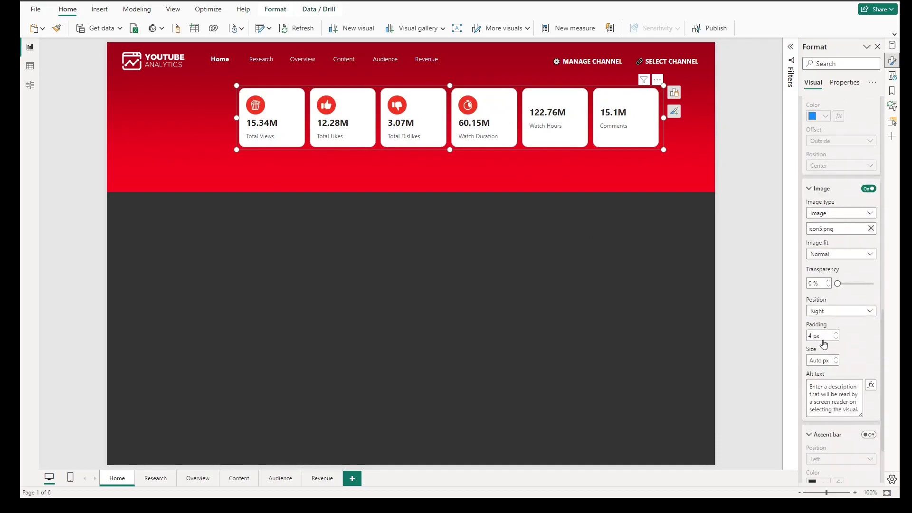
left_click(814, 360)
type("40")
left_click(831, 309)
left_click(825, 355)
Show icon6.png as the Comments card's image, at size 40 and positioned at the top.
scroll(833, 263, "up", 10)
left_click(834, 136)
left_click(830, 216)
scroll(848, 325, "down", 6)
scroll(849, 324, "down", 4)
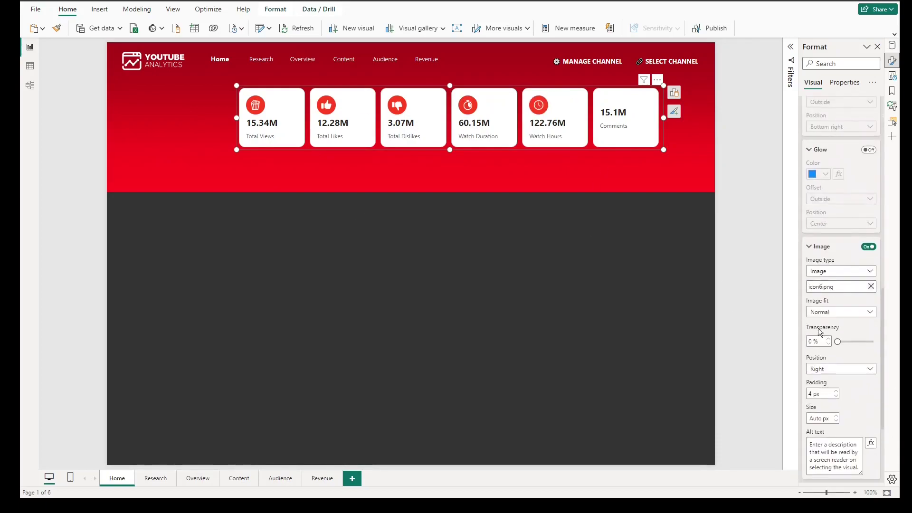
left_click(816, 418)
type("40")
left_click(832, 368)
left_click(824, 414)
Reduce the callout's vertical spacing and move the KPI card visual right and slightly up, near the banner's right edge.
scroll(857, 369, "up", 10)
left_click(834, 211)
left_click(829, 225)
scroll(829, 227, "down", 5)
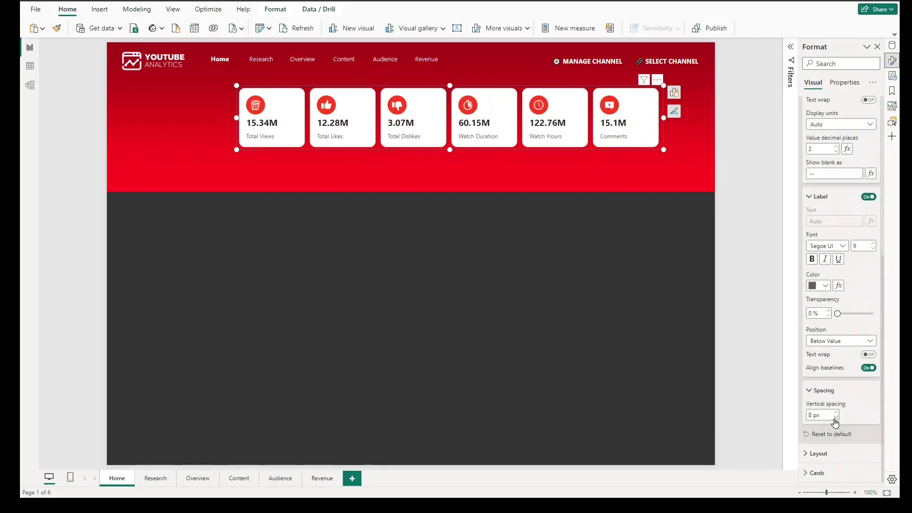
left_click(837, 417)
left_click(836, 417)
left_click_drag(414, 132, 455, 125)
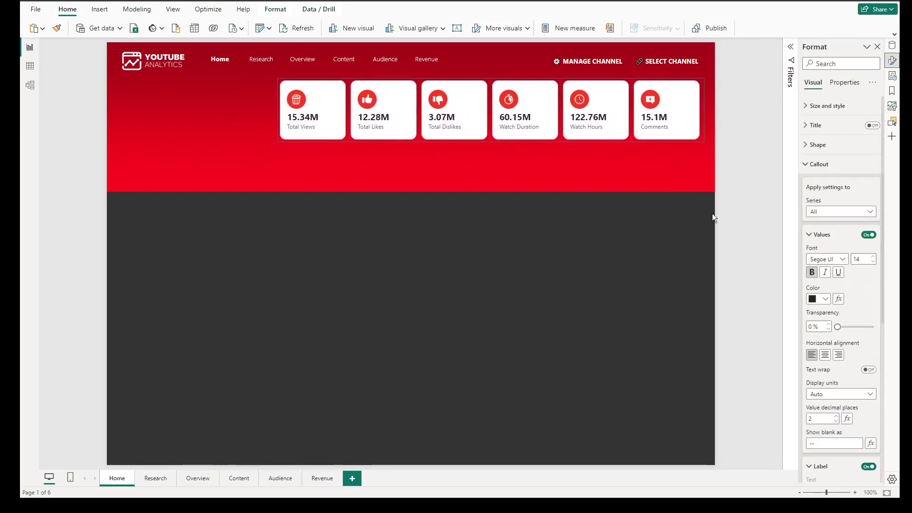
left_click(743, 207)
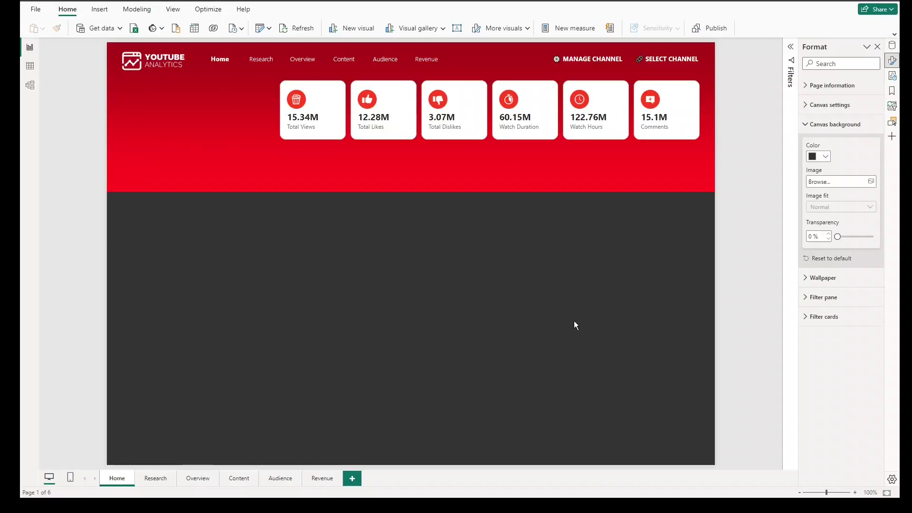
Insert a rounded rectangle on the Home page with height 778 and width 326.
left_click(100, 9)
left_click(753, 28)
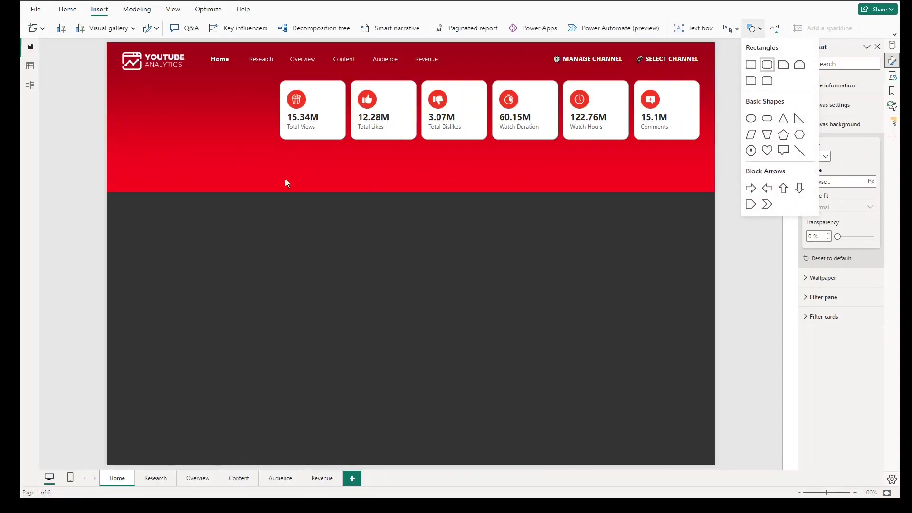
left_click_drag(241, 273, 105, 163)
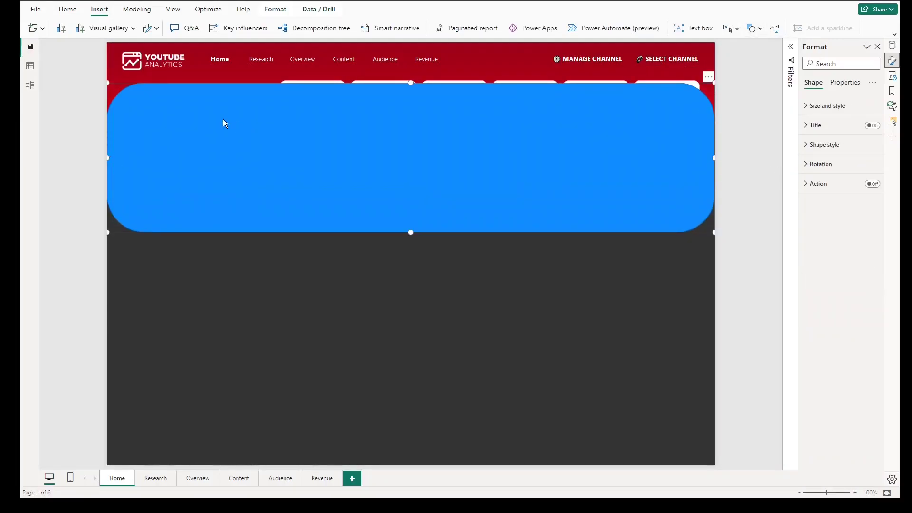
left_click(828, 106)
double_click(814, 153)
type("778")
double_click(816, 178)
type("326")
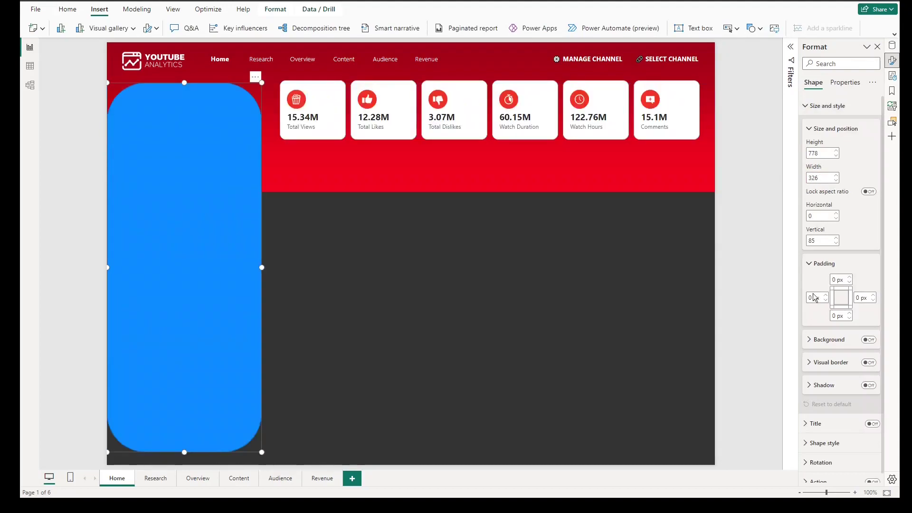
Set the rectangle's rounded corners to 5% and its fill colour to white.
left_click(827, 106)
left_click(824, 144)
double_click(812, 220)
type("5")
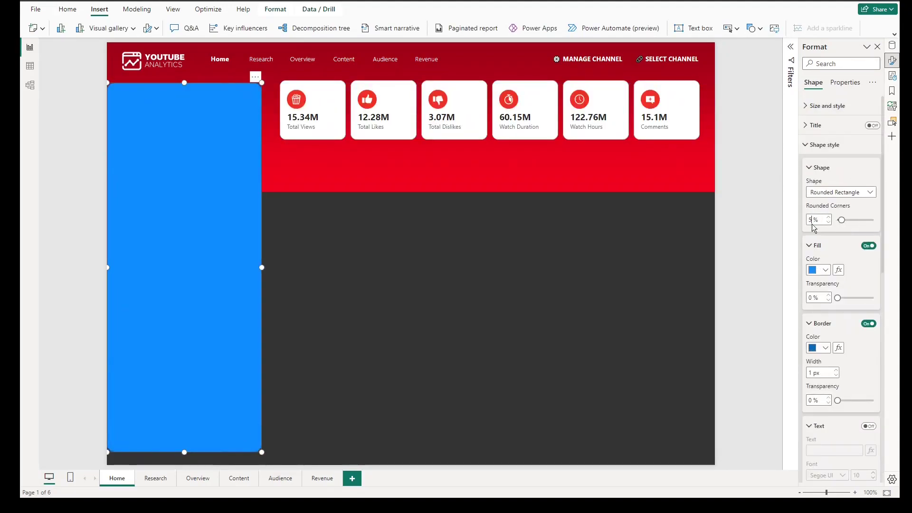
left_click(825, 270)
left_click(757, 304)
Give the rectangle a light grey border with 30% transparency.
scroll(850, 269, "down", 1)
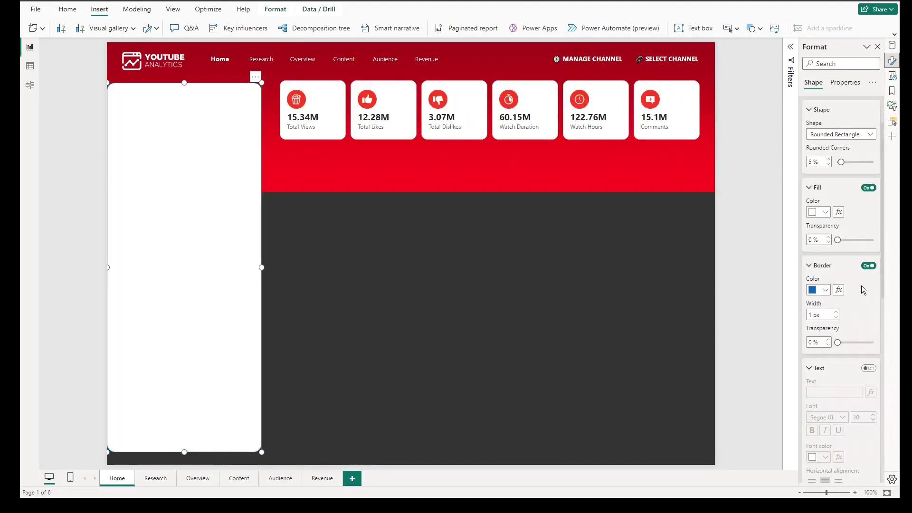
left_click(824, 291)
left_click(769, 347)
Move the white panel to the left of the KPI cards and align its top with the card visual.
left_click_drag(160, 209, 173, 207)
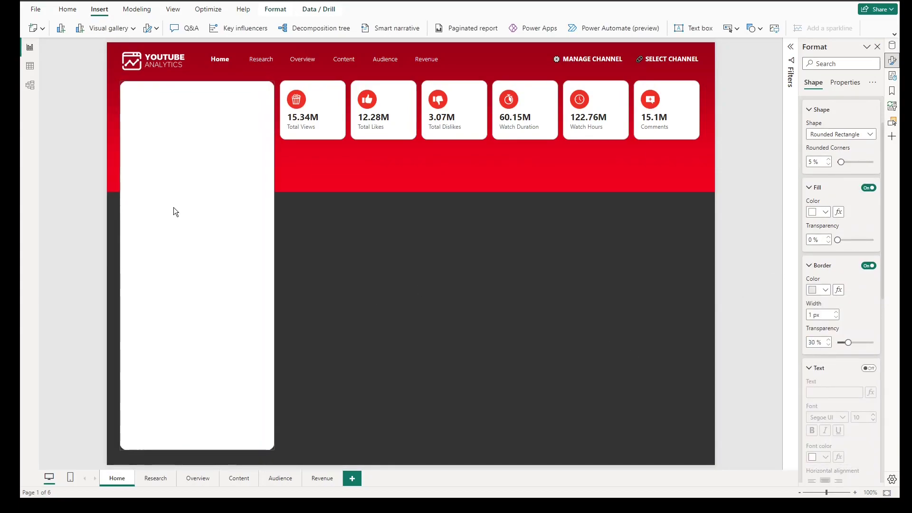
left_click(303, 135, "ctrl")
left_click(274, 12)
left_click(468, 29)
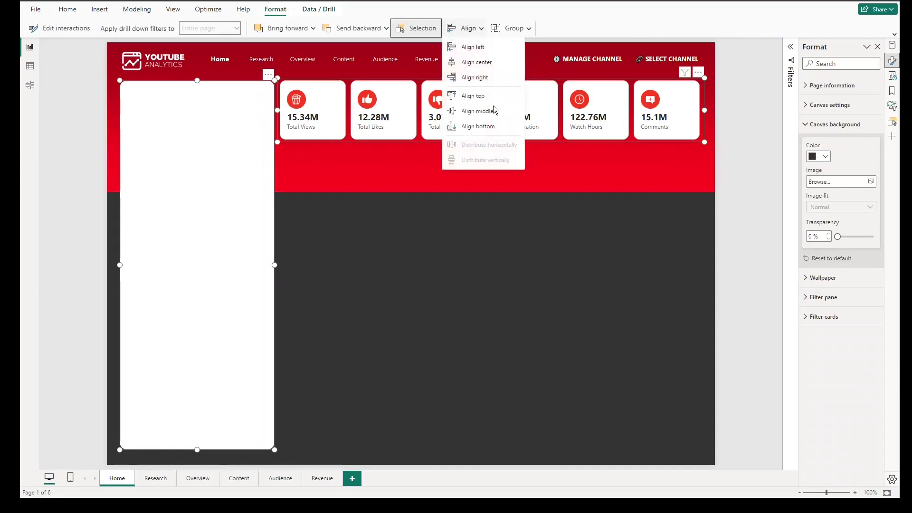
left_click(484, 97)
Extend the white panel down to near the page's lower edge and narrow it slightly from both sides.
left_click(246, 419)
left_click_drag(197, 448, 199, 457)
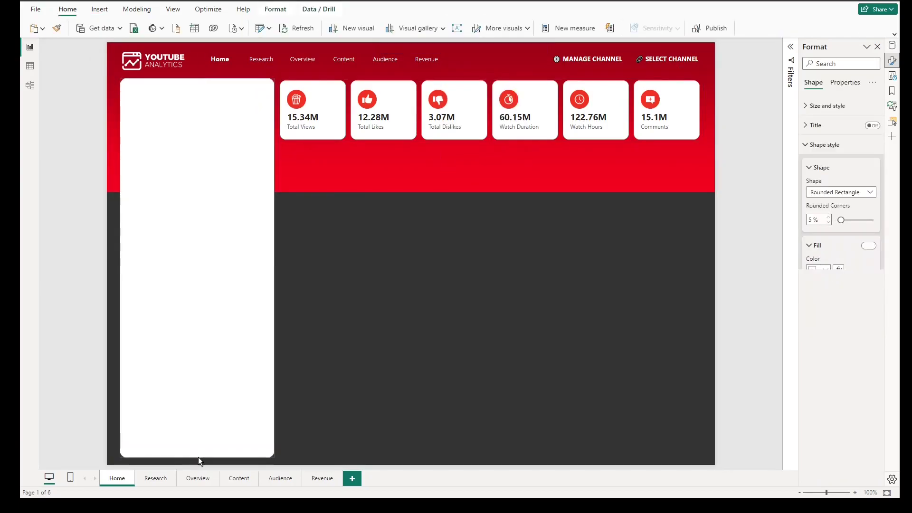
left_click(356, 366)
left_click(199, 83)
left_click(355, 225)
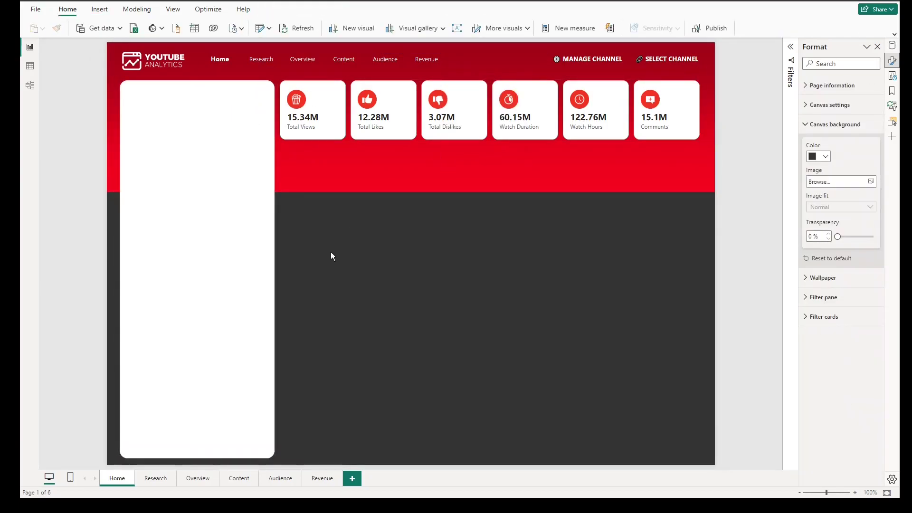
left_click_drag(119, 269, 129, 268)
left_click_drag(275, 269, 269, 269)
left_click(343, 278)
Duplicate the white panel, place the copy beside the original and align both along their bottom edges.
left_click(193, 294)
key("ctrl+c")
key("ctrl+v")
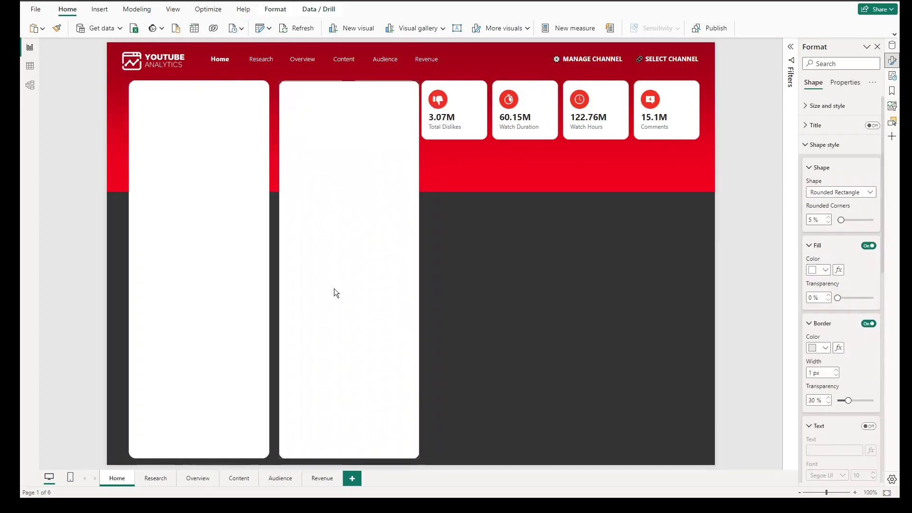
left_click(241, 230, "ctrl")
left_click(275, 9)
left_click(467, 28)
left_click(485, 126)
left_click(466, 334)
Resize the copied panel to fill the area beneath the KPI cards across their full width.
left_click(384, 264)
left_click_drag(419, 81, 701, 145)
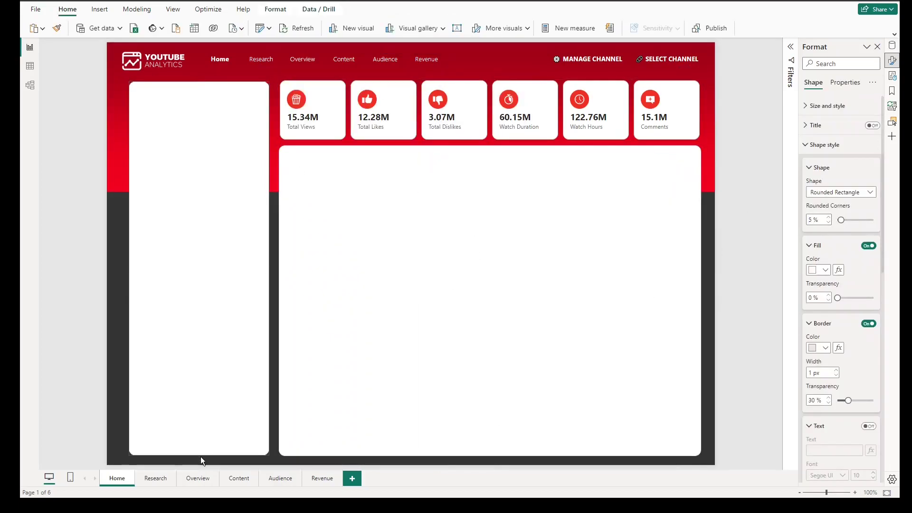
left_click(711, 256)
left_click(478, 158)
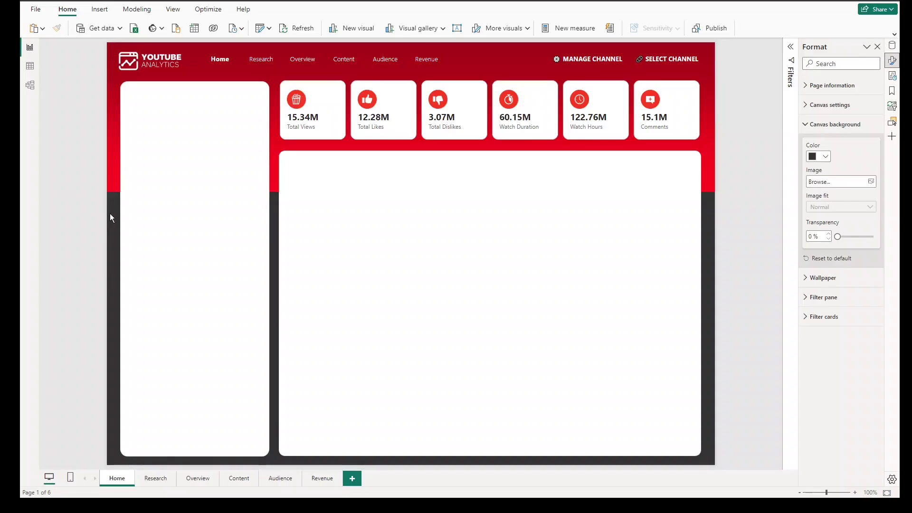
Add a new visual to the page and change its type to the new card visual.
right_click(110, 215)
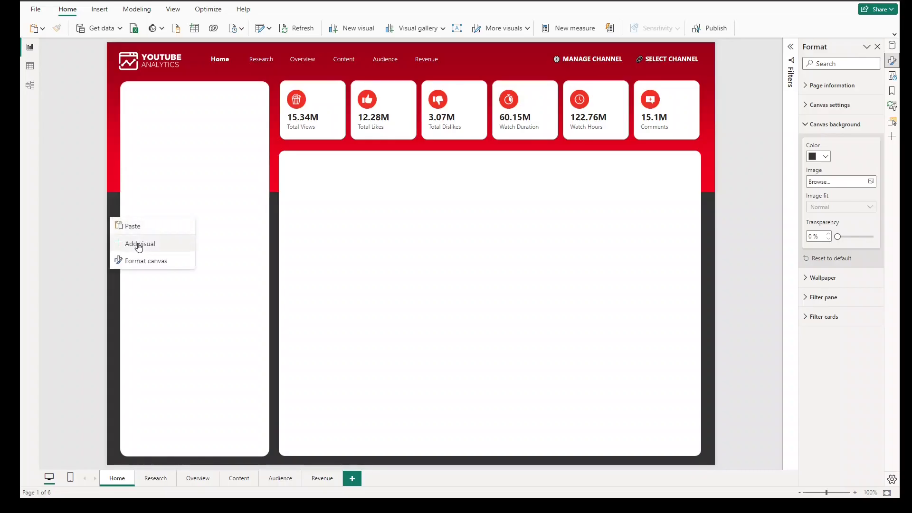
left_click(173, 243)
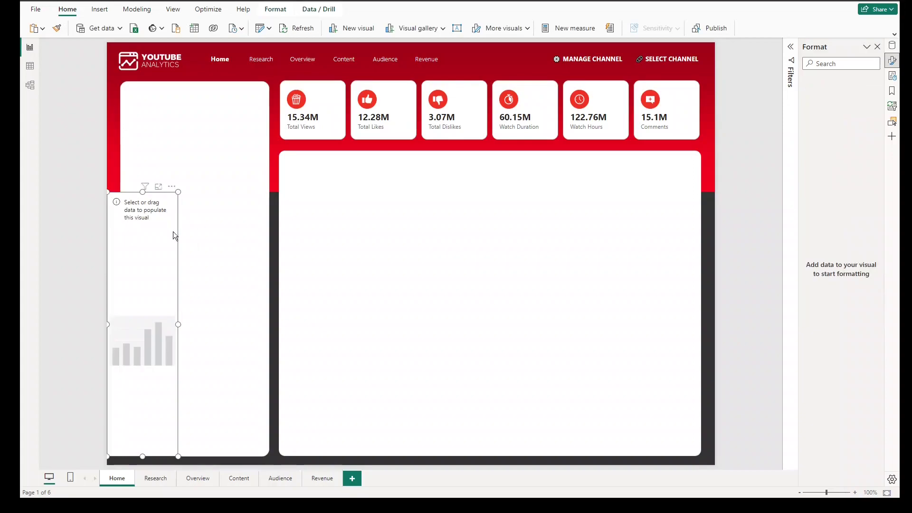
left_click(275, 230)
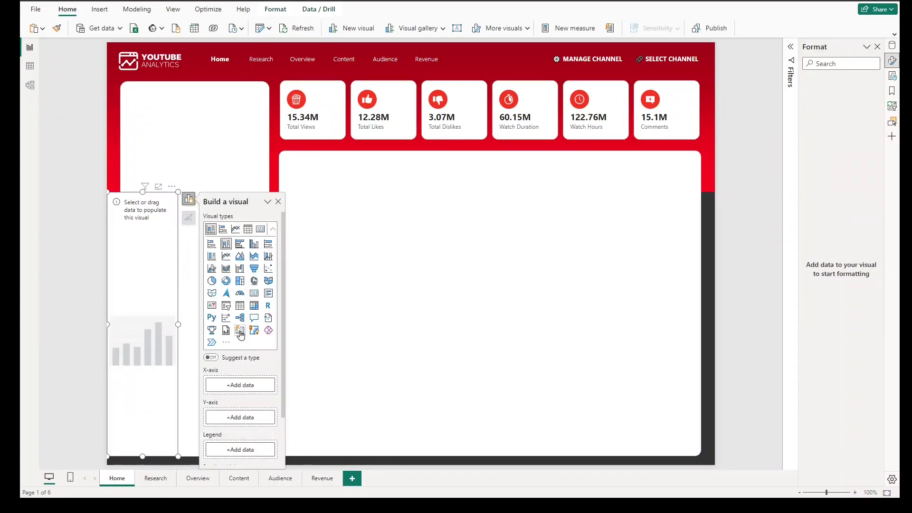
left_click(240, 333)
Fit the card into the upper part of the left white panel and add the Channel Image field to it.
left_click_drag(155, 353, 169, 247)
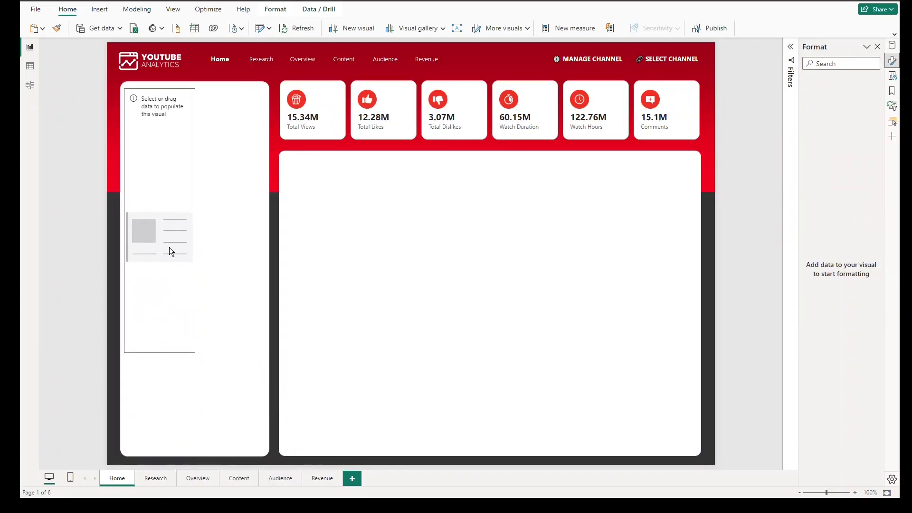
left_click(169, 247)
left_click_drag(195, 353, 264, 191)
left_click_drag(846, 117, 234, 171)
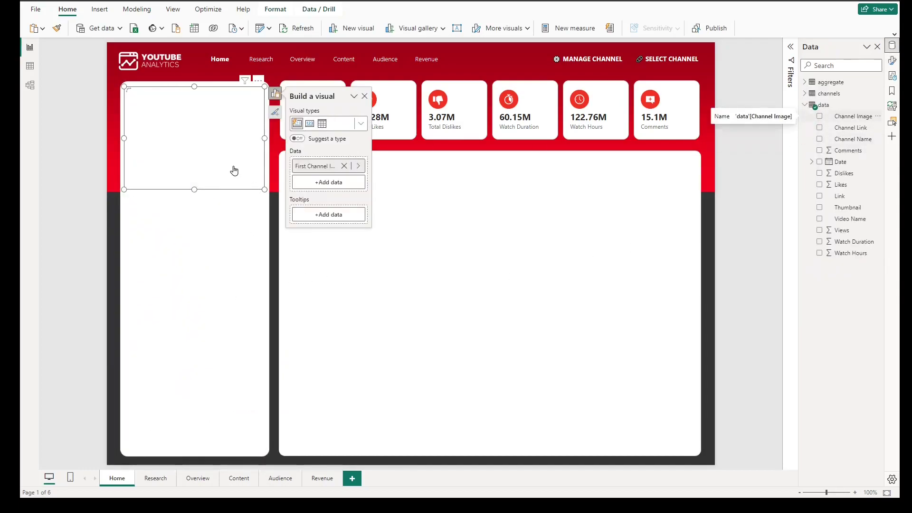
Turn on the image for the channel card and set its image type to Image URL.
left_click(892, 60)
scroll(842, 309, "down", 5)
scroll(836, 367, "down", 2)
left_click(827, 295)
left_click(843, 273)
left_click(849, 285)
left_click(843, 272)
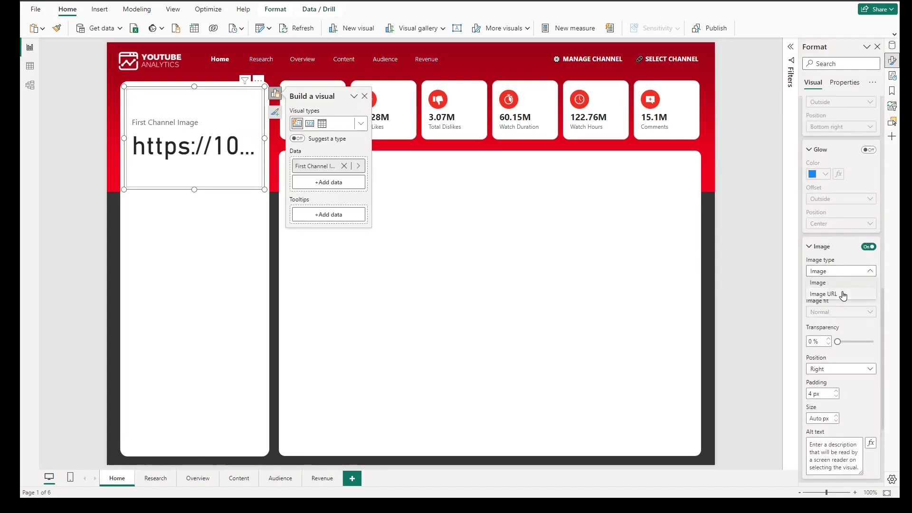
left_click(843, 294)
Base the image URL on the field value of Channel Image, summarized as First.
left_click(871, 295)
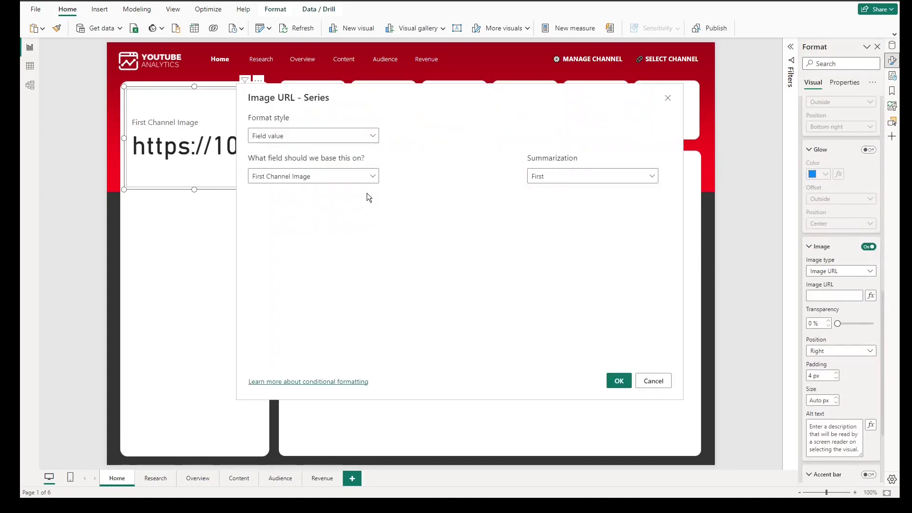
left_click(361, 176)
left_click(462, 195)
left_click(618, 381)
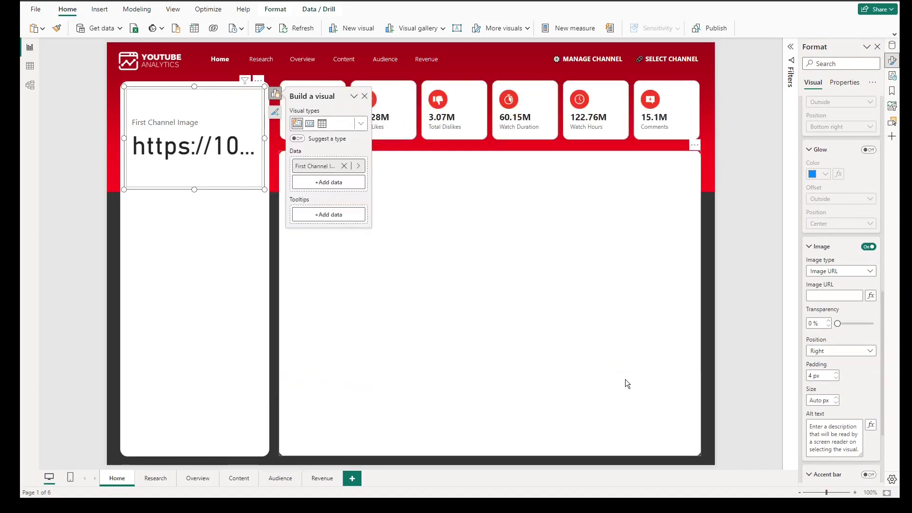
Turn off the callout values of the channel image card.
scroll(857, 267, "up", 3)
left_click(816, 204)
left_click(828, 164)
left_click(869, 235)
left_click(869, 234)
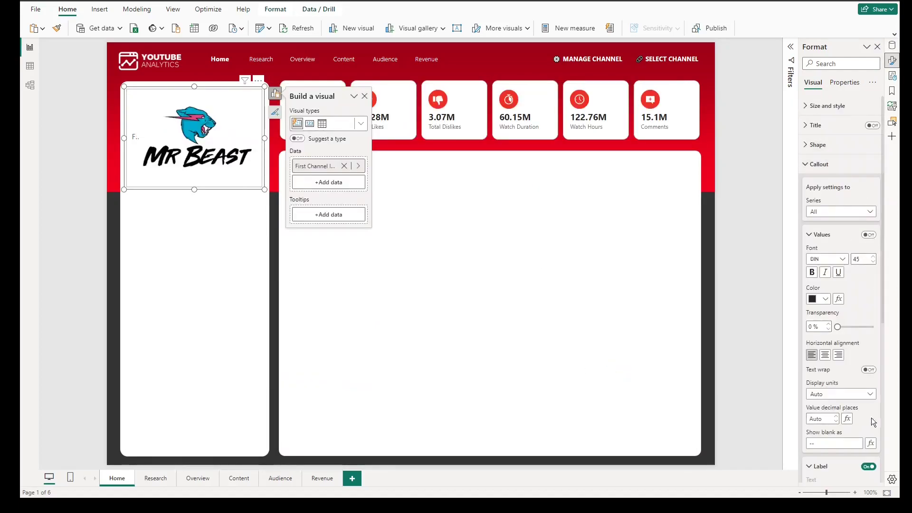
Turn off the channel image card's border and shift the logo slightly upward within the left white panel.
scroll(859, 277, "down", 1)
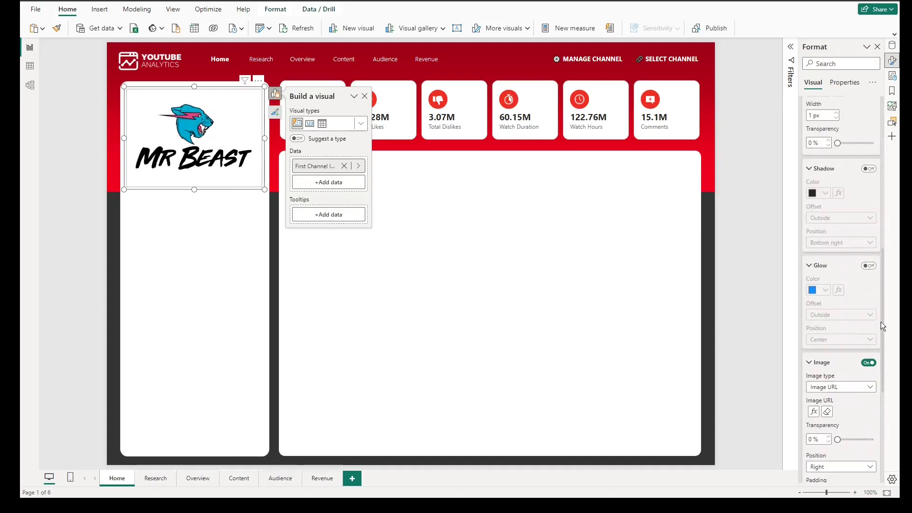
left_click_drag(882, 321, 882, 255)
left_click(869, 240)
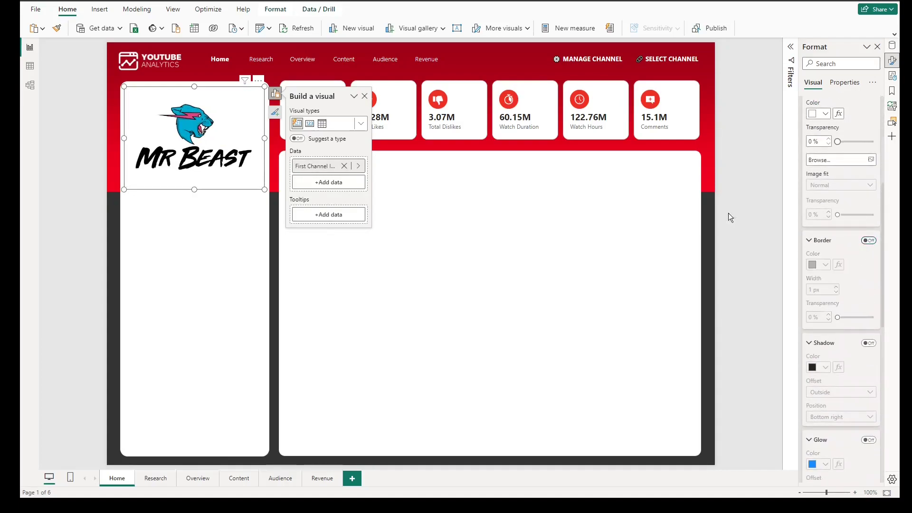
left_click(75, 178)
left_click(184, 166)
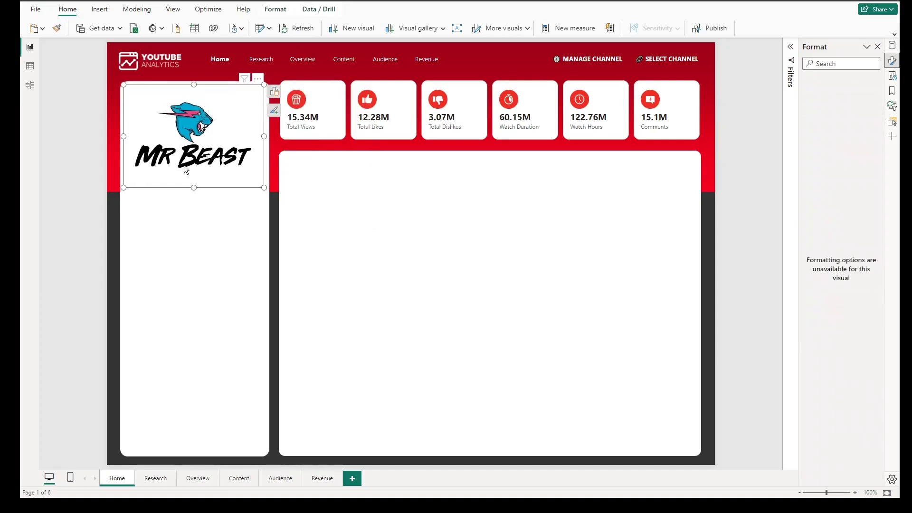
left_click(783, 212)
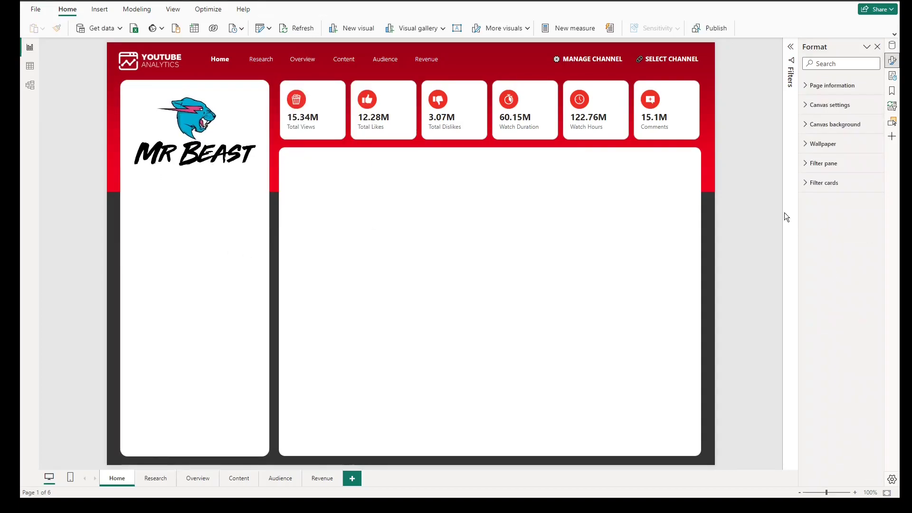
Add a blank visual to the page and open the online gallery for getting more visuals.
right_click(704, 211)
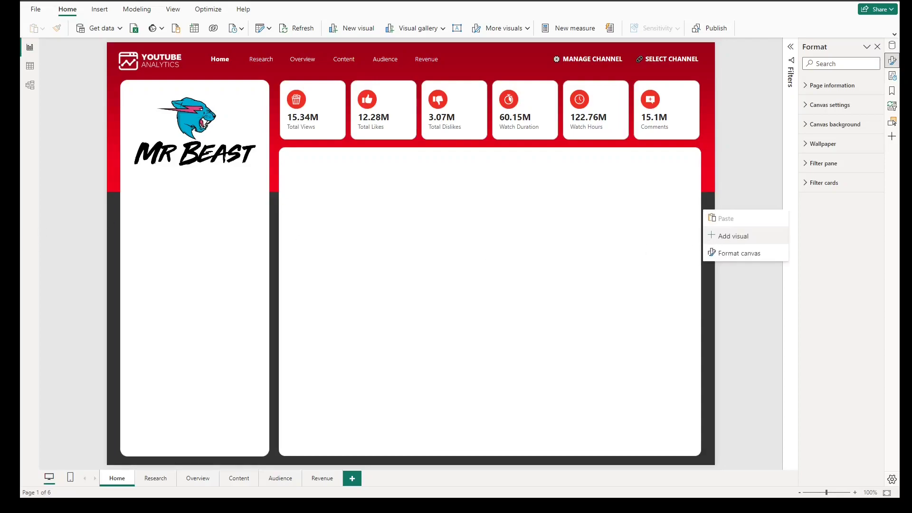
left_click(733, 236)
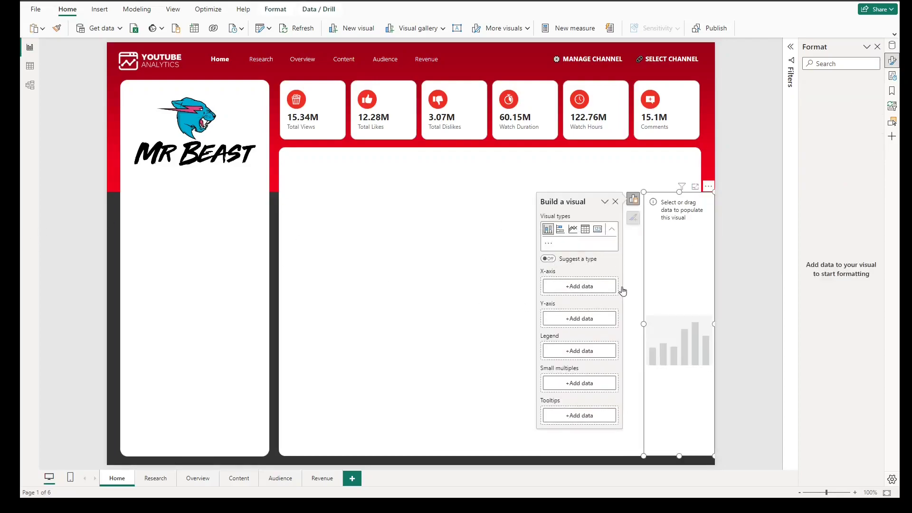
left_click(548, 242)
left_click(564, 348)
left_click(596, 348)
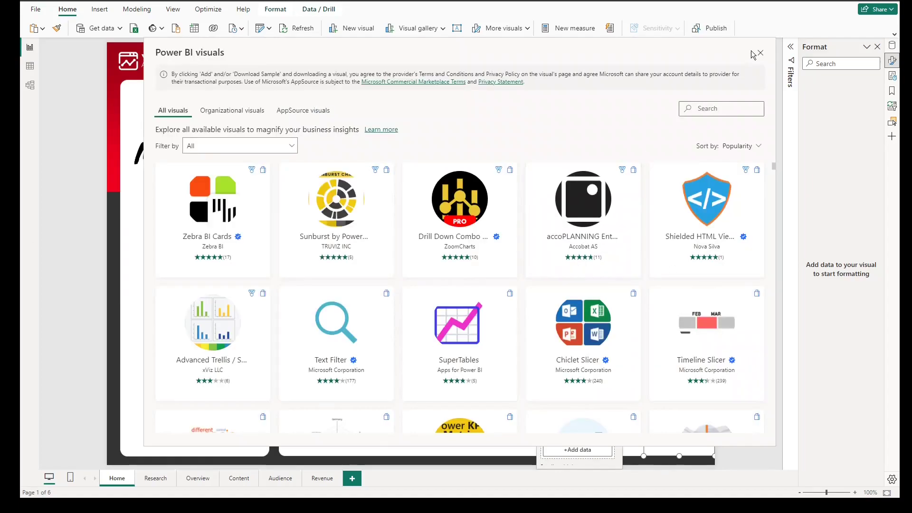
Search the gallery for "chiclet", import the Chiclet Slicer and apply it as the new visual's type.
left_click(703, 109)
type("chiclet")
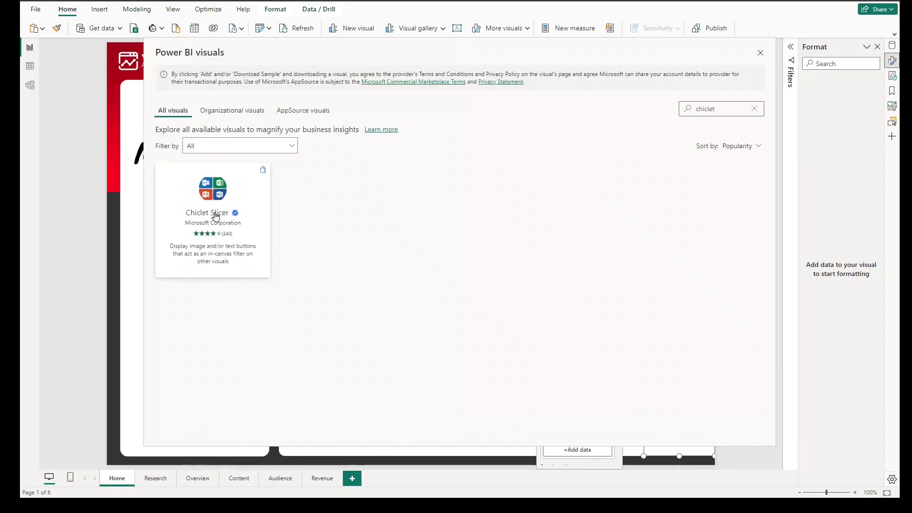
left_click(205, 210)
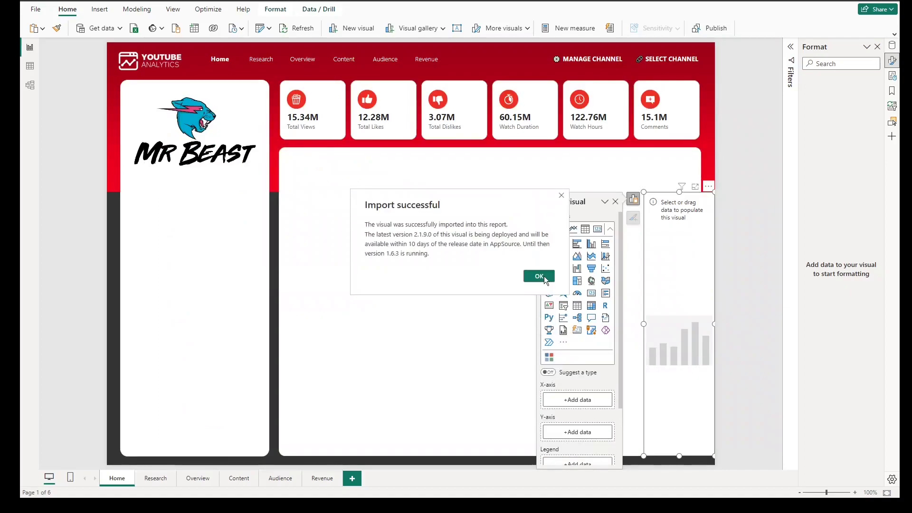
left_click(543, 275)
left_click(549, 356)
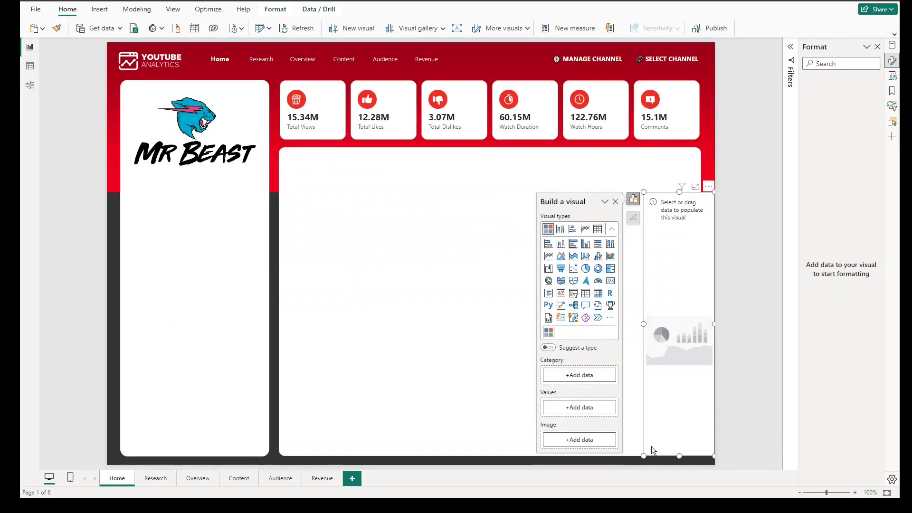
Fit the chiclet slicer into the left panel beneath the channel logo and add the Categories field from the aggregate table.
left_click_drag(644, 455, 515, 234)
left_click_drag(625, 219, 262, 214)
left_click_drag(324, 215, 266, 210)
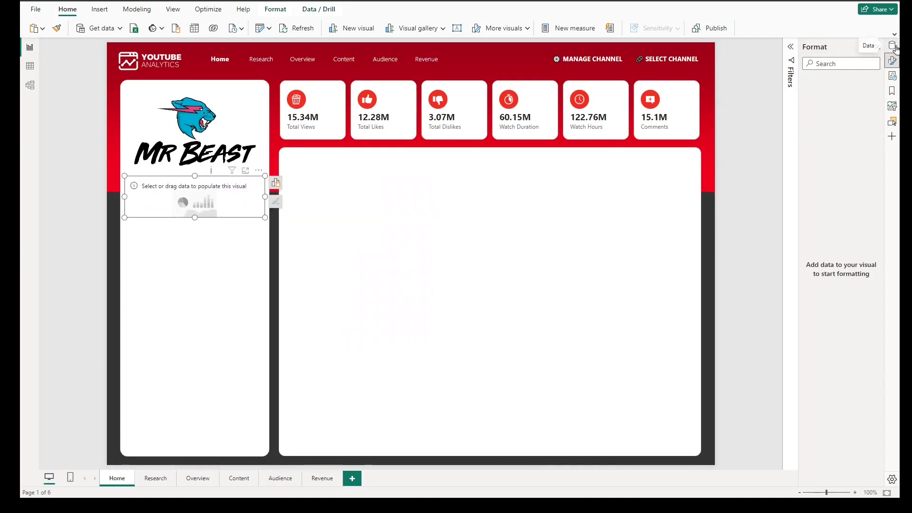
left_click(892, 45)
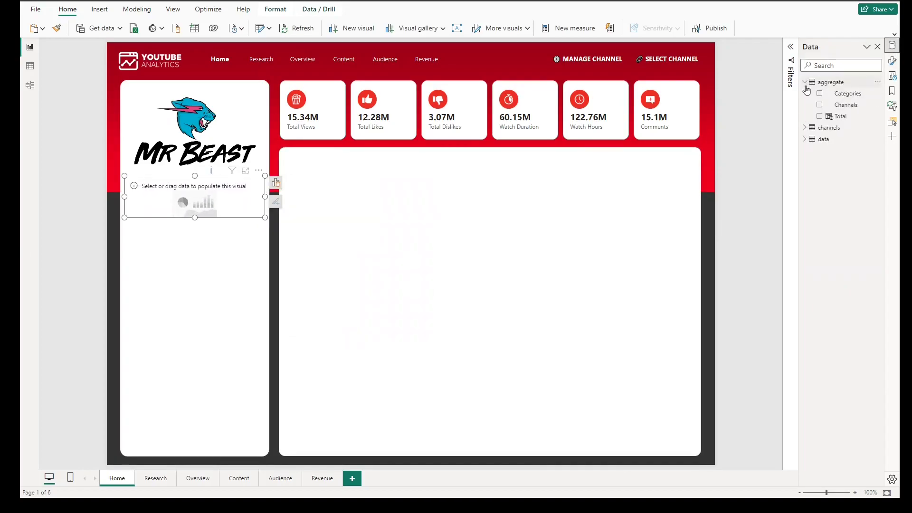
left_click(820, 94)
left_click(805, 82)
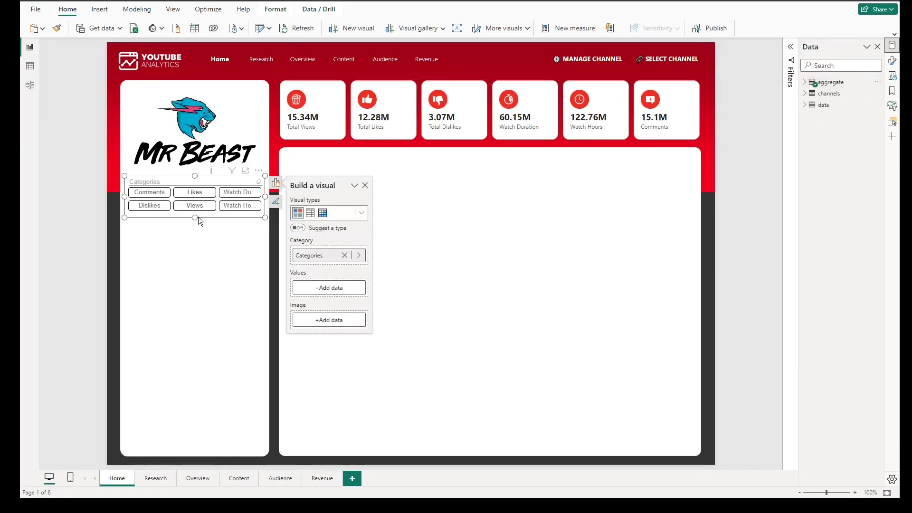
Turn off the chiclet slicer's header and close its visual builder.
left_click(892, 61)
left_click(873, 165)
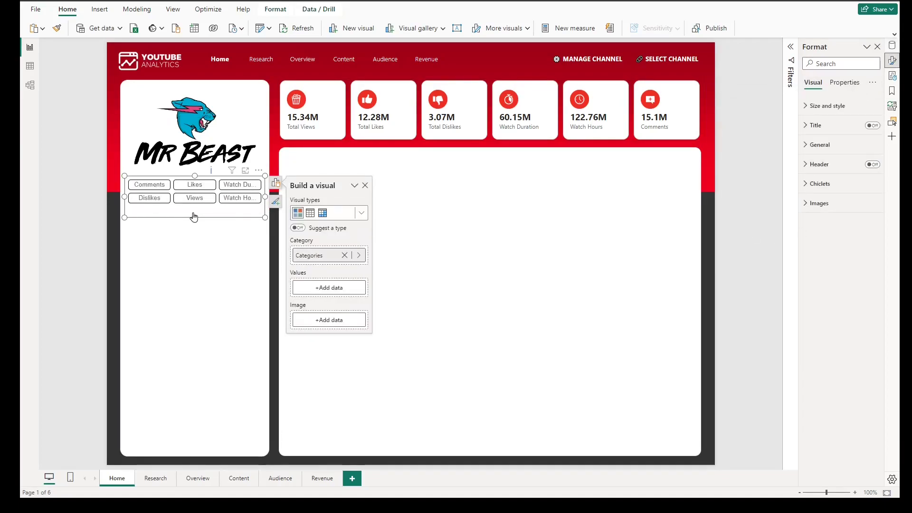
left_click(365, 186)
Style the chiclets with a height of 35, red unselected color, white outline and 8 pt white text.
left_click(820, 145)
left_click(820, 145)
left_click(820, 184)
scroll(852, 274, "down", 3)
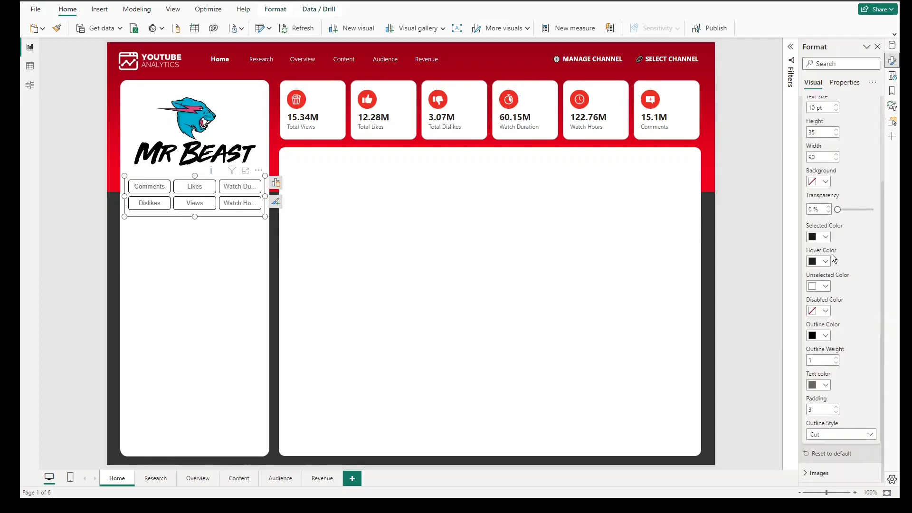
left_click(825, 285)
left_click(757, 419)
left_click(826, 385)
left_click(756, 221)
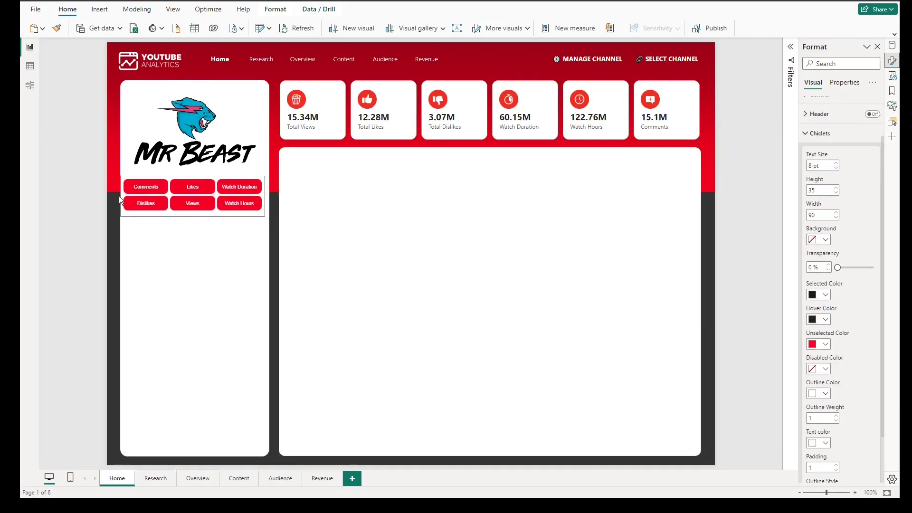
Align the chiclet slicer with the left panel's width and test it by selecting and clearing the Comments chiclet.
left_click(118, 195)
left_click(149, 199)
left_click(826, 186)
left_click(822, 145)
left_click(871, 265)
left_click(772, 317)
left_click(151, 188)
left_click(151, 188)
left_click(95, 204)
Add a table visual and fit it across the left panel directly below the chiclet slicer.
right_click(110, 235)
left_click(141, 263)
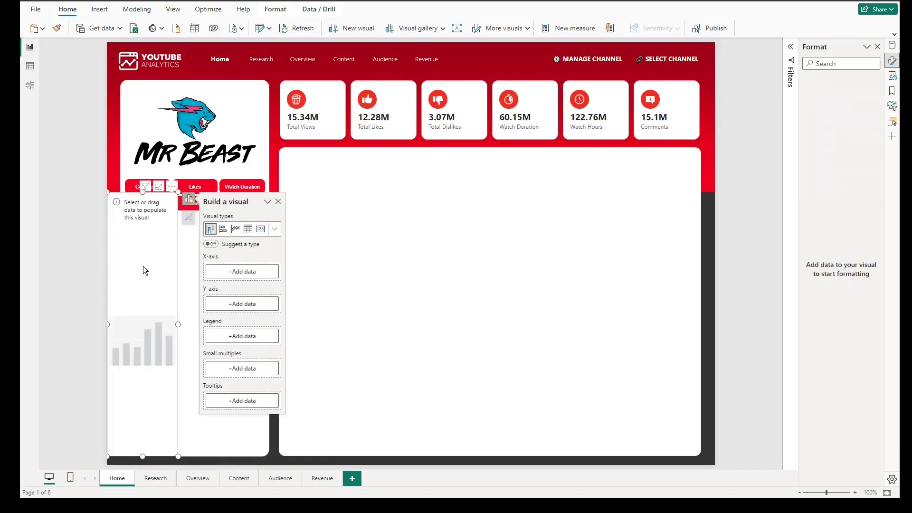
left_click(249, 228)
left_click_drag(127, 285, 142, 273)
left_click_drag(194, 181, 266, 218)
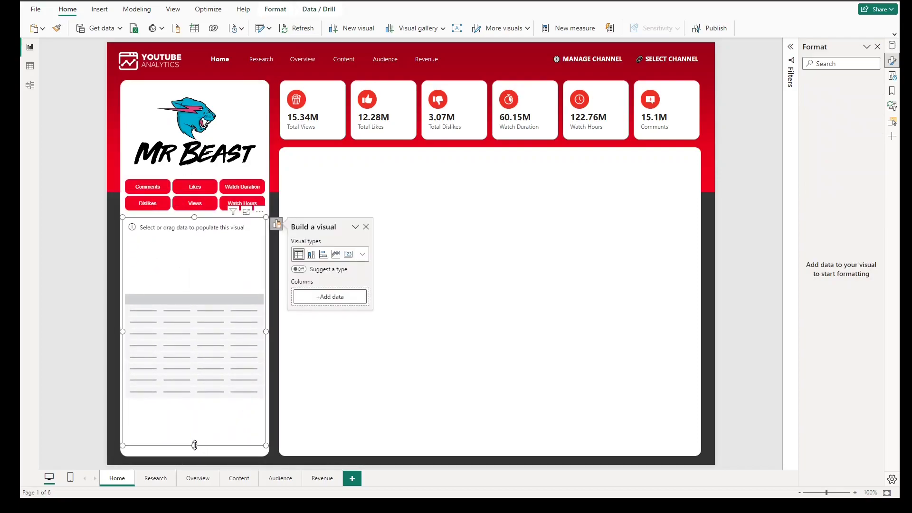
left_click_drag(194, 444, 200, 319)
Add the Categories and Total fields of the aggregate table to the new table and widen its first column.
left_click(892, 46)
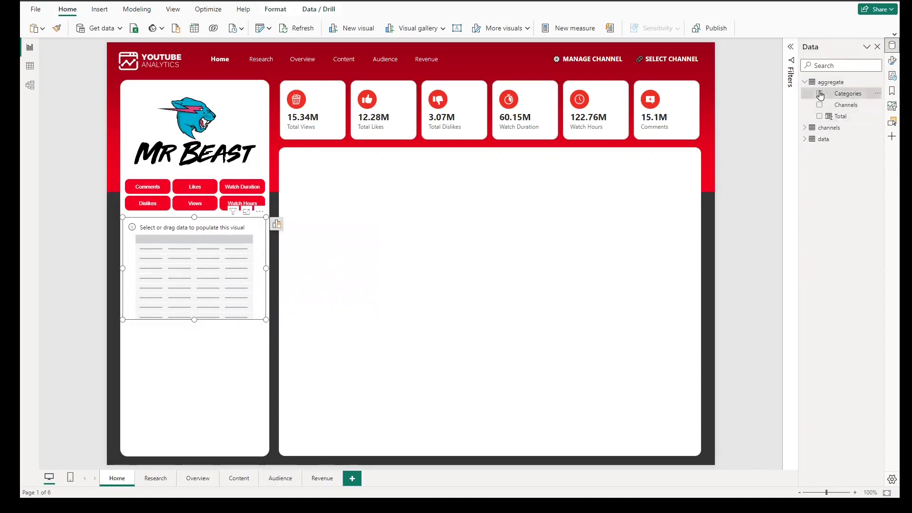
left_click(819, 93)
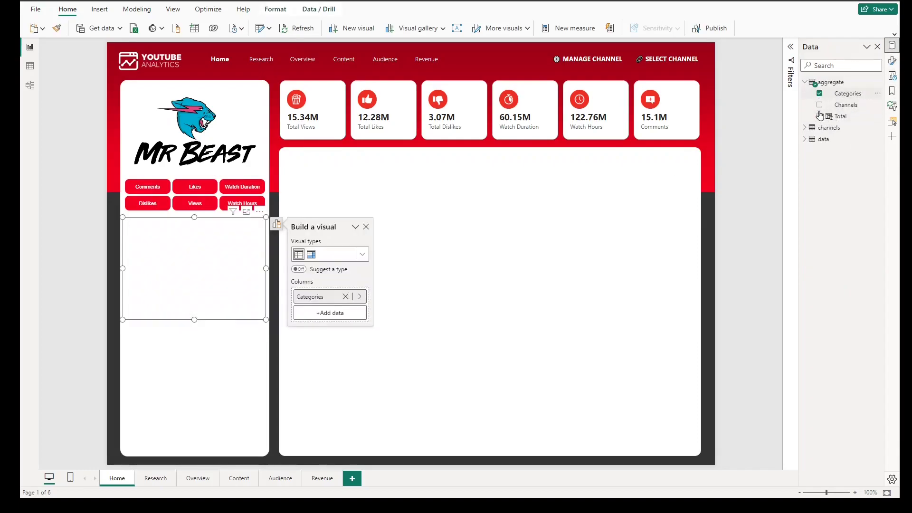
left_click(820, 116)
left_click_drag(172, 225, 217, 226)
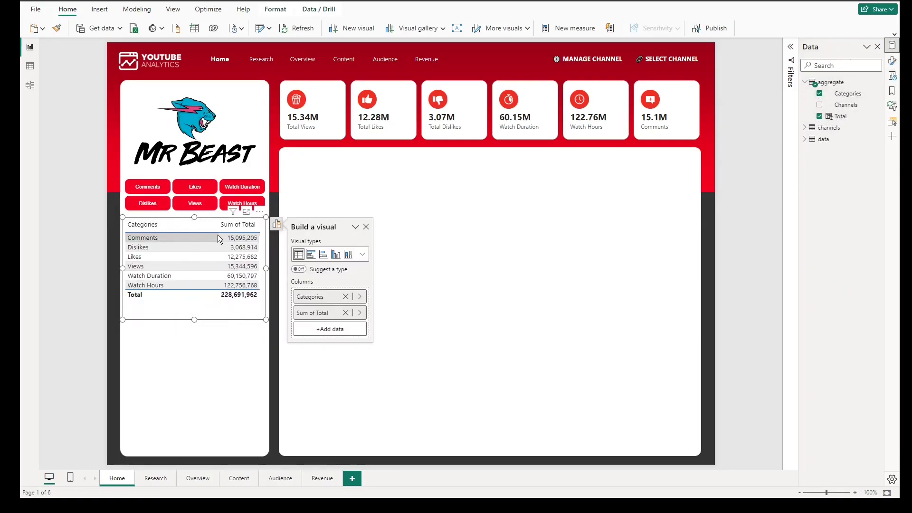
Apply a plain style preset without row banding to the table.
left_click(892, 60)
left_click(836, 145)
left_click(836, 167)
left_click(833, 191)
left_click(829, 145)
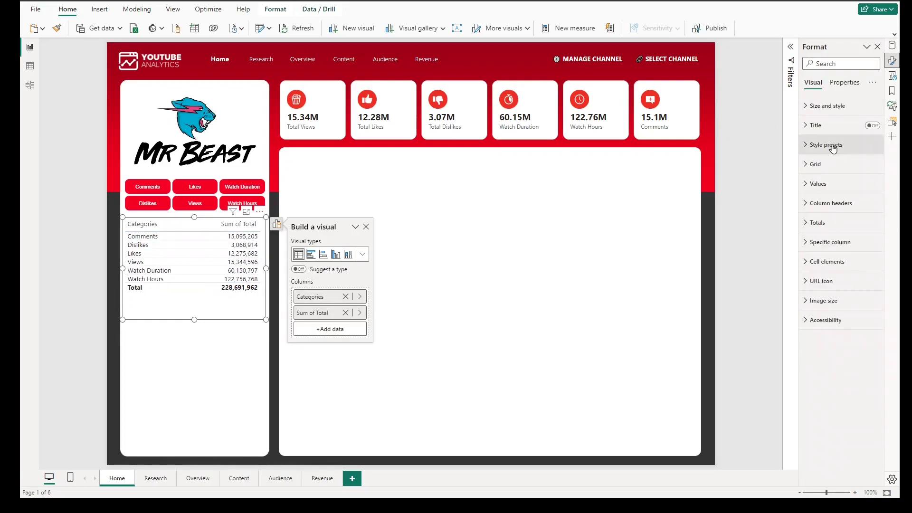
Keep the table's gridlines off and clear the grid borders for the column header and all sections.
left_click(816, 164)
scroll(851, 290, "down", 1)
left_click(839, 298)
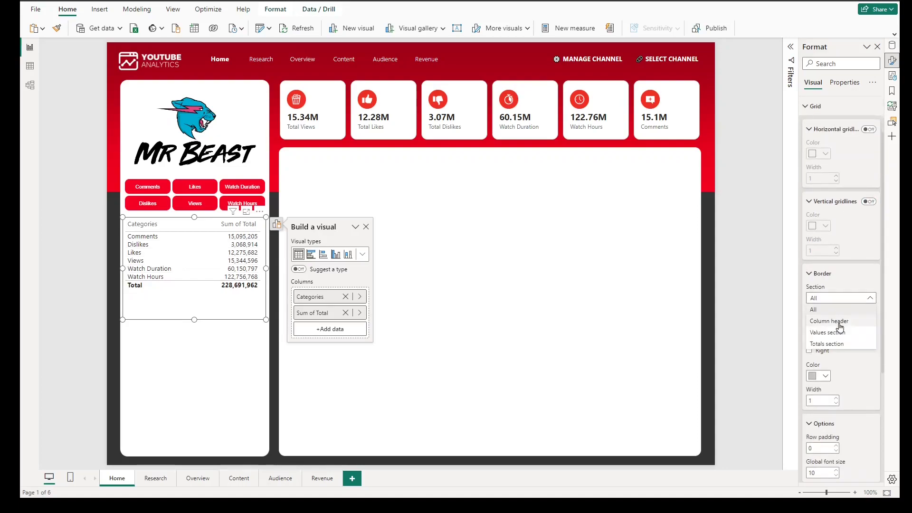
left_click(839, 321)
left_click(836, 298)
left_click(834, 309)
Turn off the table's totals row and rename its columns to Parameters and Total.
scroll(840, 309, "down", 2)
scroll(840, 311, "down", 2)
left_click(818, 375)
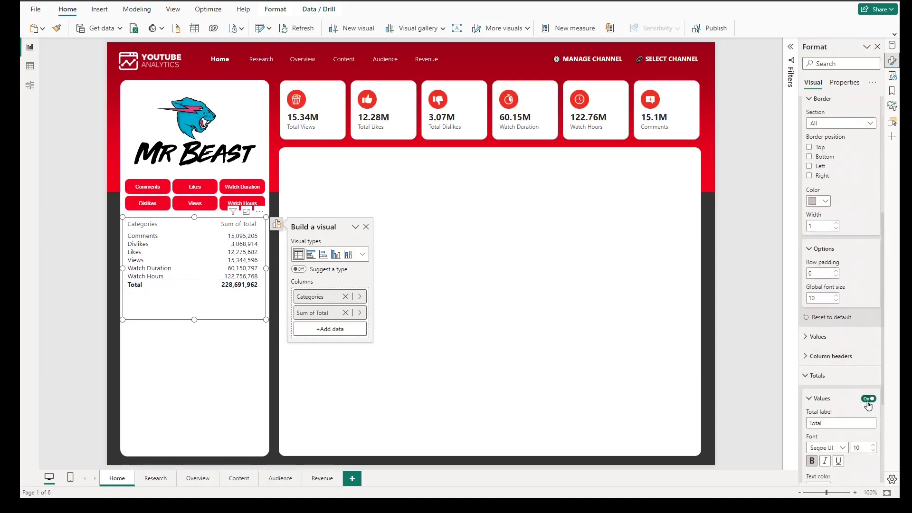
scroll(833, 304, "up", 3)
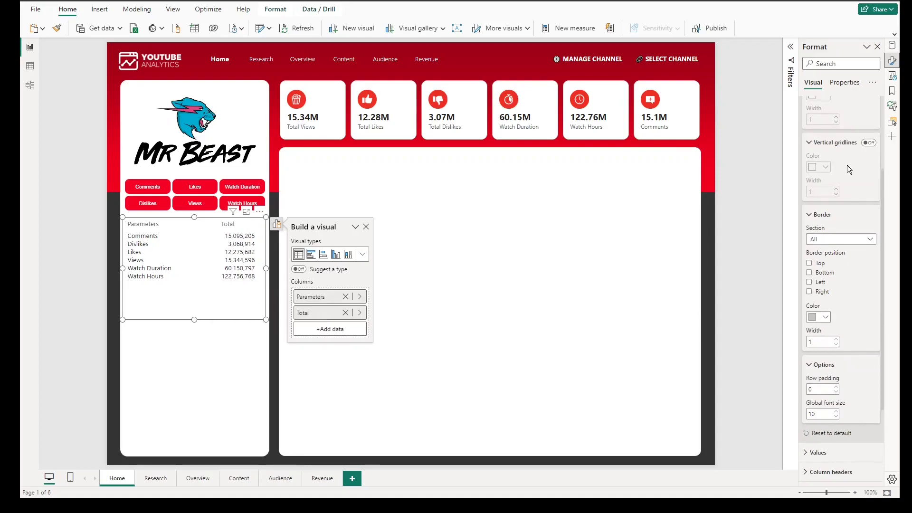
Sort the table by Total descending and format it with bold centered headers and a light gray alternate row background.
scroll(844, 332, "down", 5)
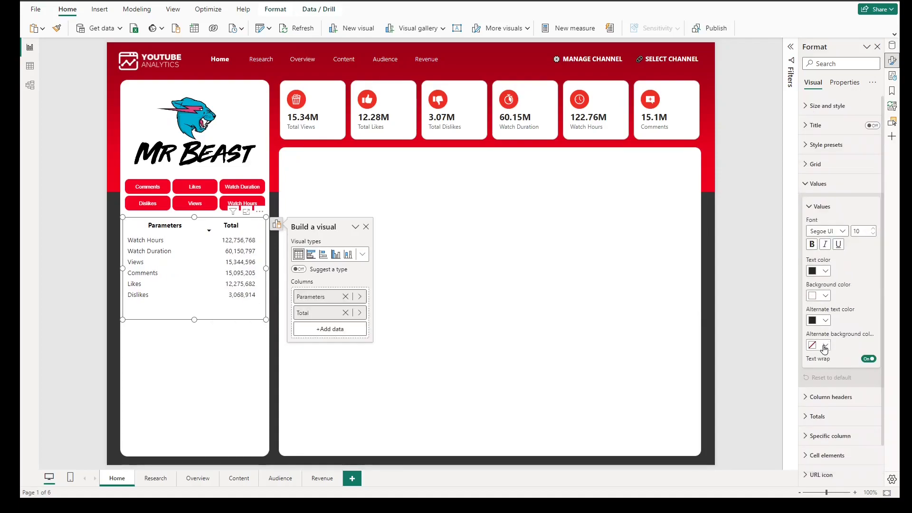
left_click(824, 348)
left_click(757, 223)
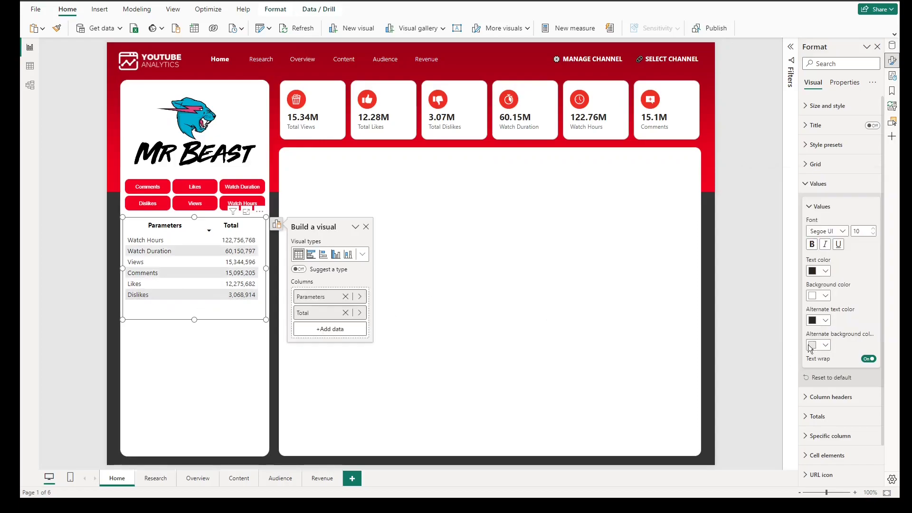
left_click(838, 189)
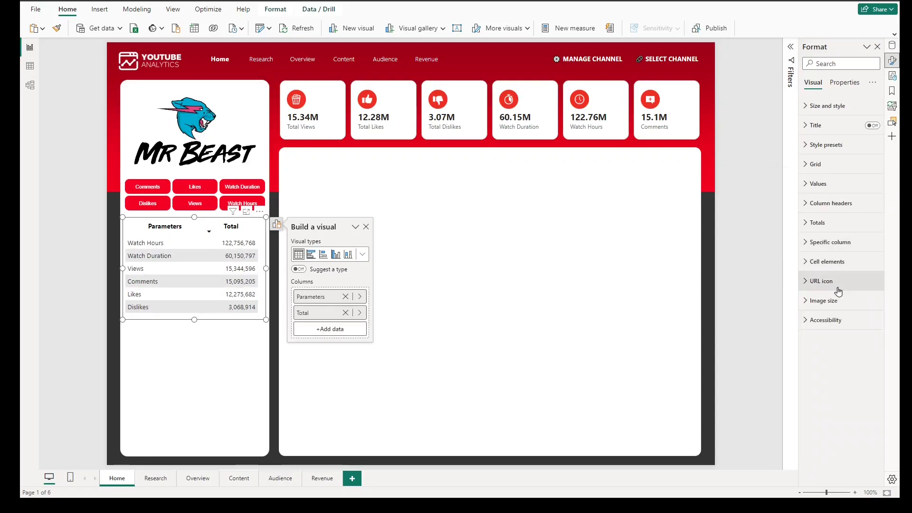
Apply the cell element settings to the Total column and turn on its icons.
left_click(850, 262)
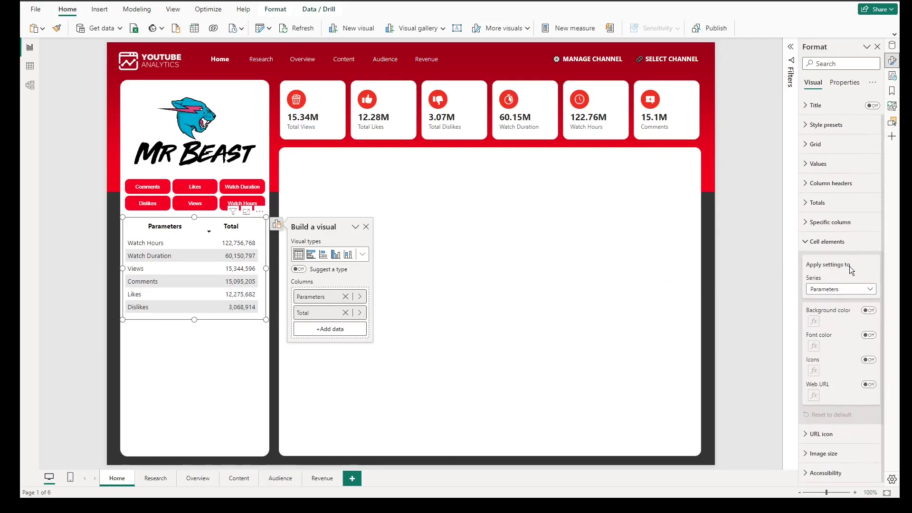
left_click(840, 288)
left_click(826, 313)
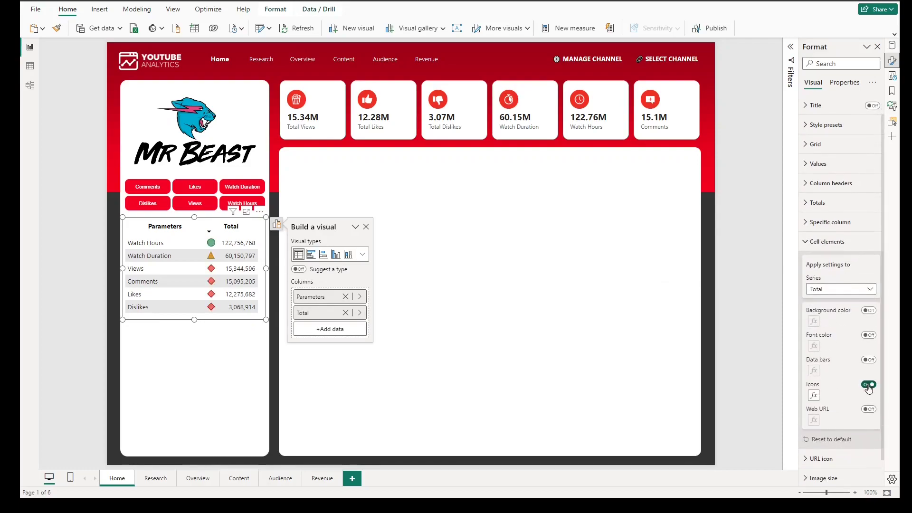
Set the Total column's conditional icons to the five colored arrows style and place them right of the data.
left_click(596, 215)
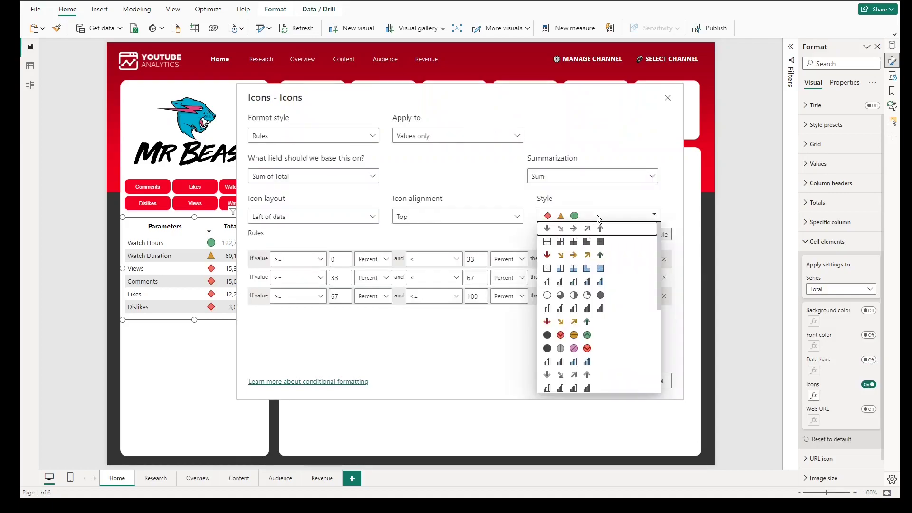
left_click(593, 255)
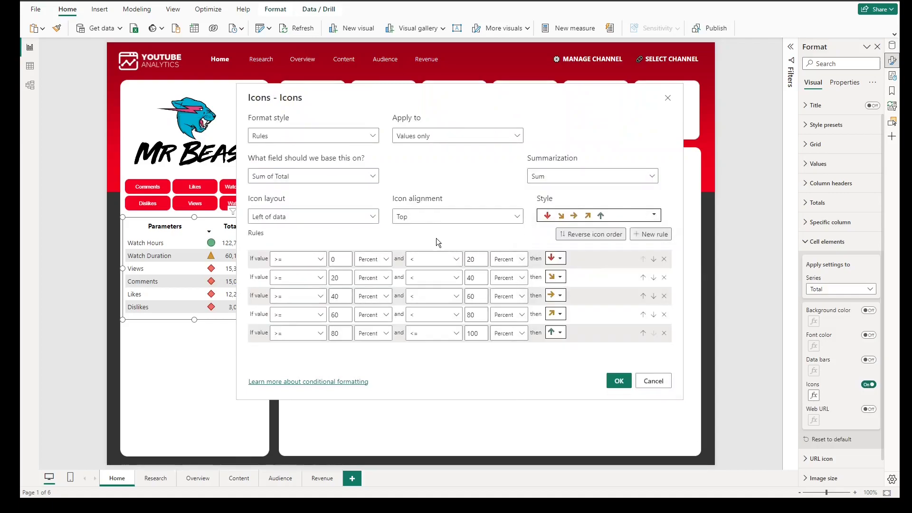
left_click(443, 221)
left_click(366, 216)
left_click(339, 262)
left_click(619, 381)
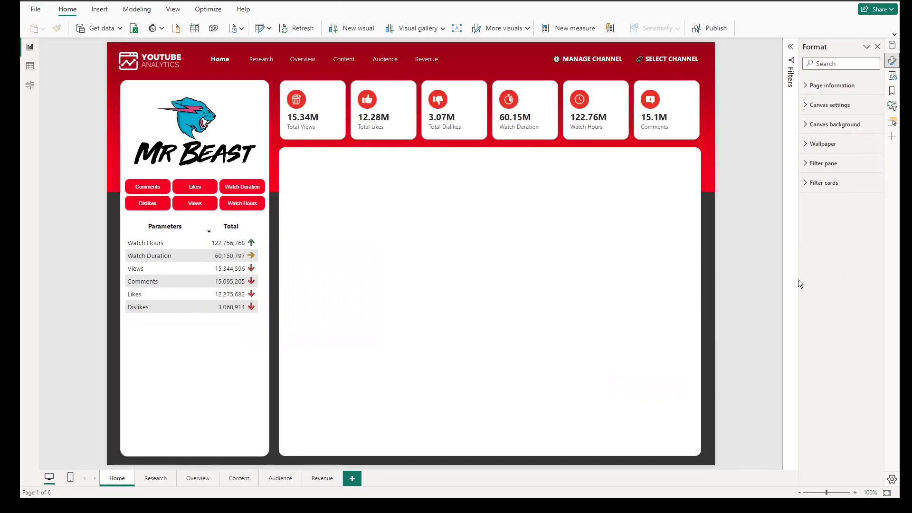
Insert a clustered column chart in the left panel and fit it into the empty space below the totals table.
right_click(124, 359)
left_click(199, 381)
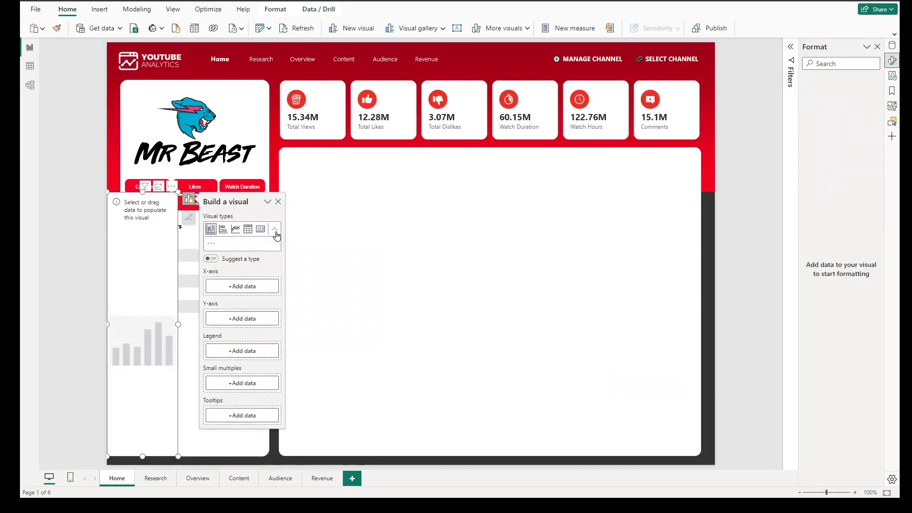
left_click(273, 233)
left_click(161, 342)
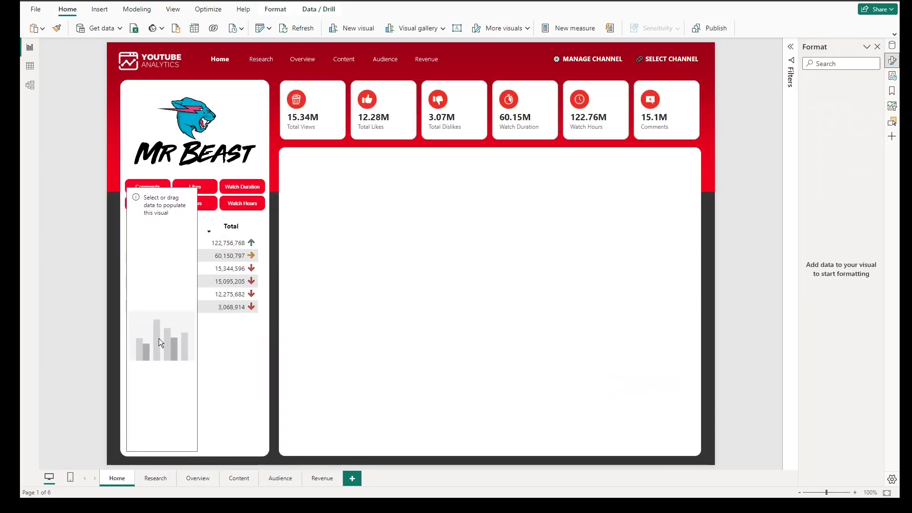
left_click(265, 328)
Assign Date to the new chart's X-axis with only Year and Month levels, and Views to its Y-axis.
left_click(892, 45)
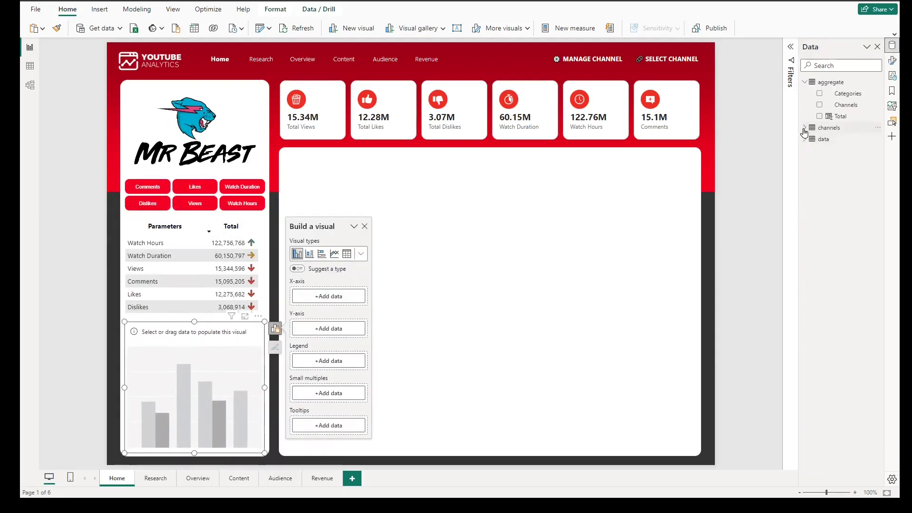
left_click(805, 104)
left_click(819, 162)
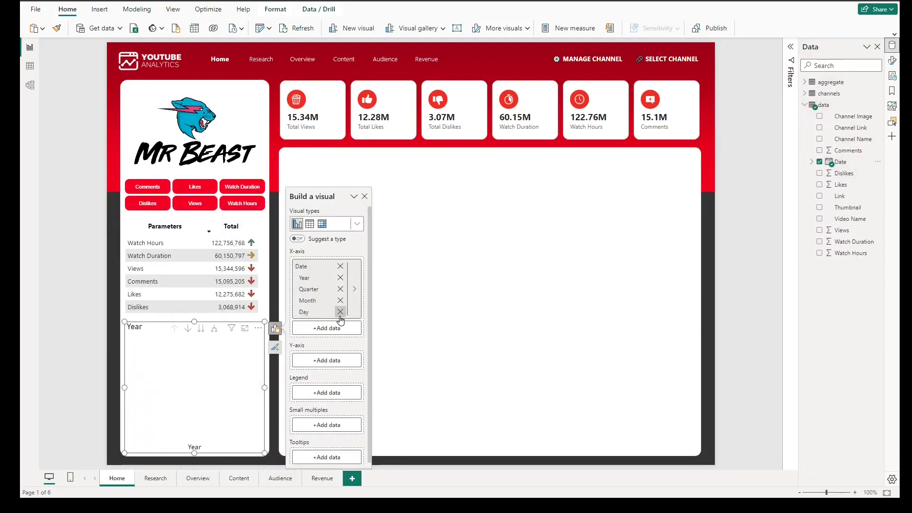
left_click(340, 312)
left_click(340, 289)
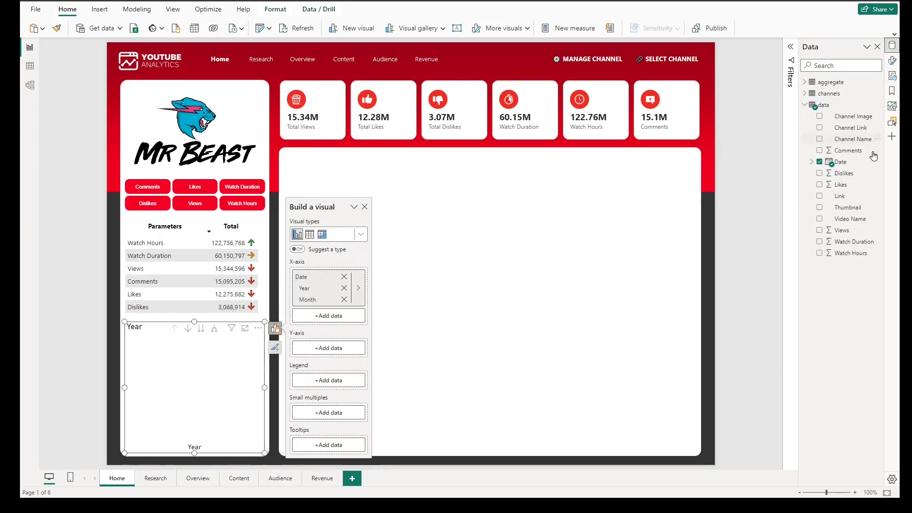
left_click(819, 230)
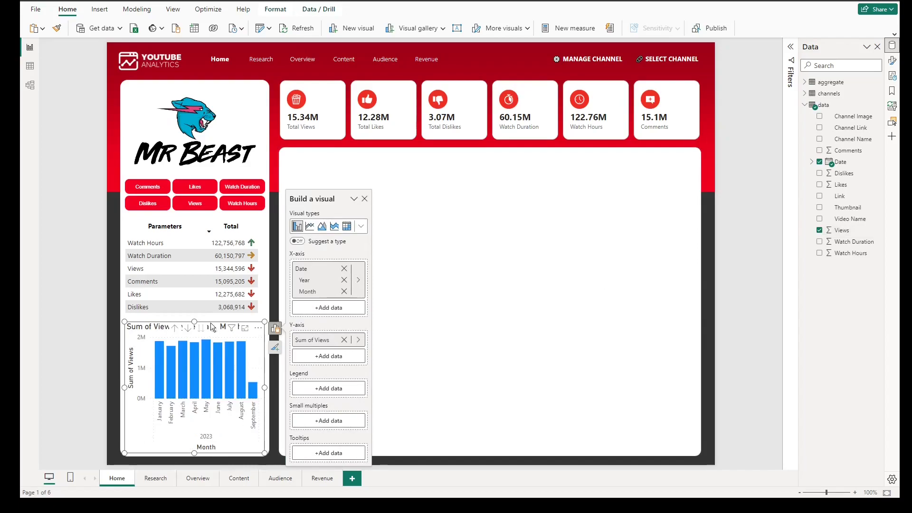
Hide the chart's Y-axis and axis titles, and title it "Total Views in the last 12 months" in smaller bold text.
left_click(892, 60)
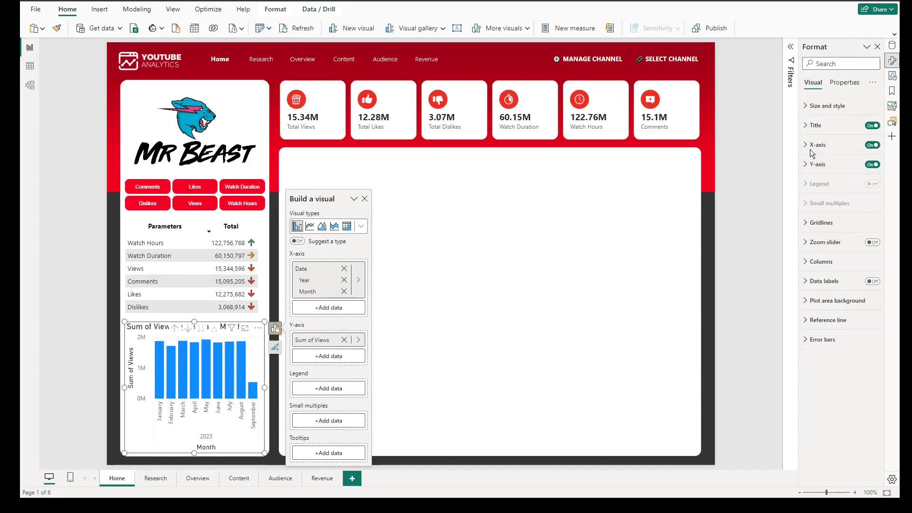
left_click(826, 145)
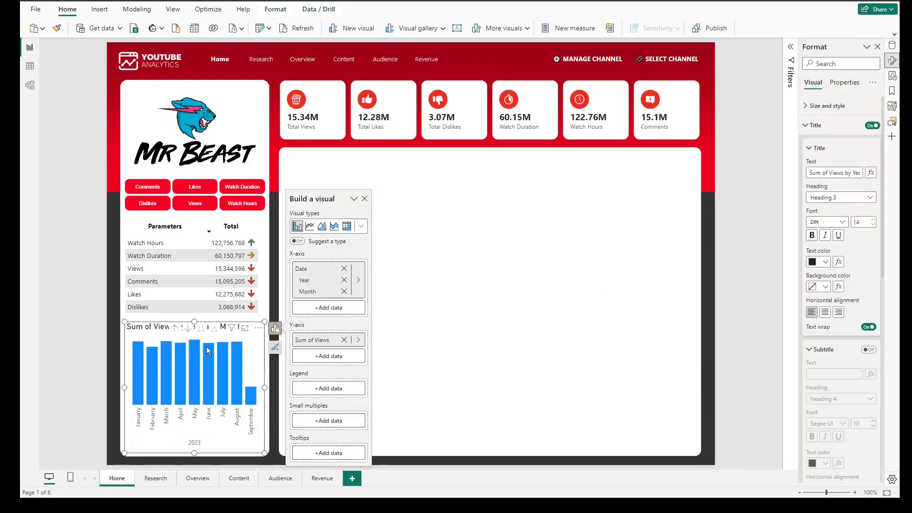
left_click(842, 222)
left_click(831, 297)
left_click(873, 226)
left_click(873, 225)
left_click(873, 225)
left_click(873, 225)
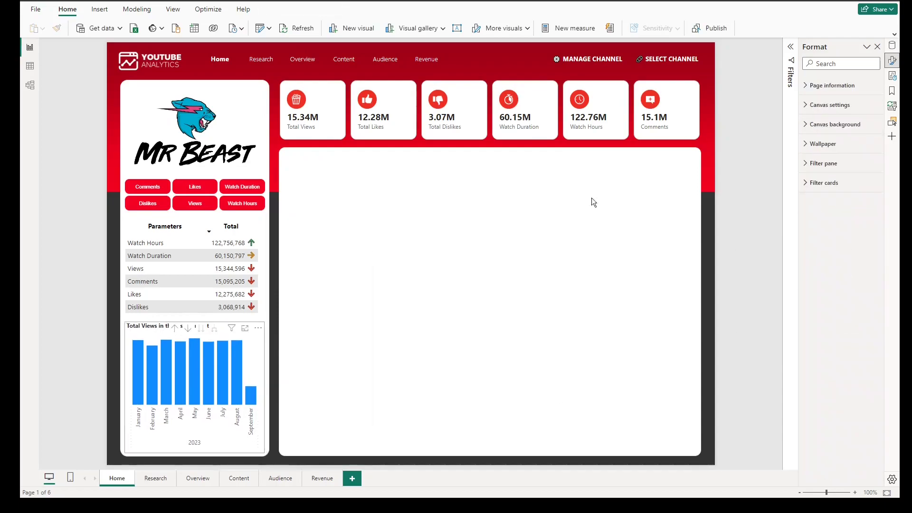
Add the subtitle "This data shows the performance in the last 12 months based on selected parameters." with a dark gray background and white text and columns.
left_click(853, 341)
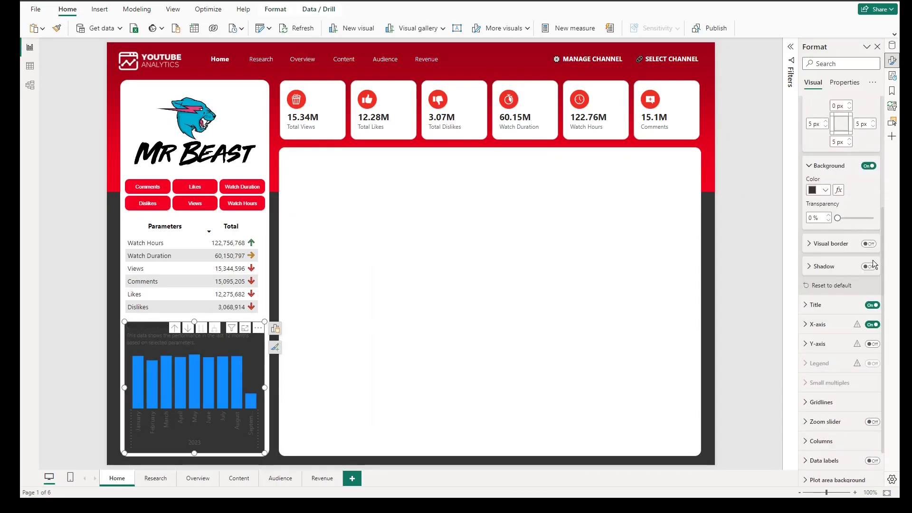
scroll(873, 264, "up", 5)
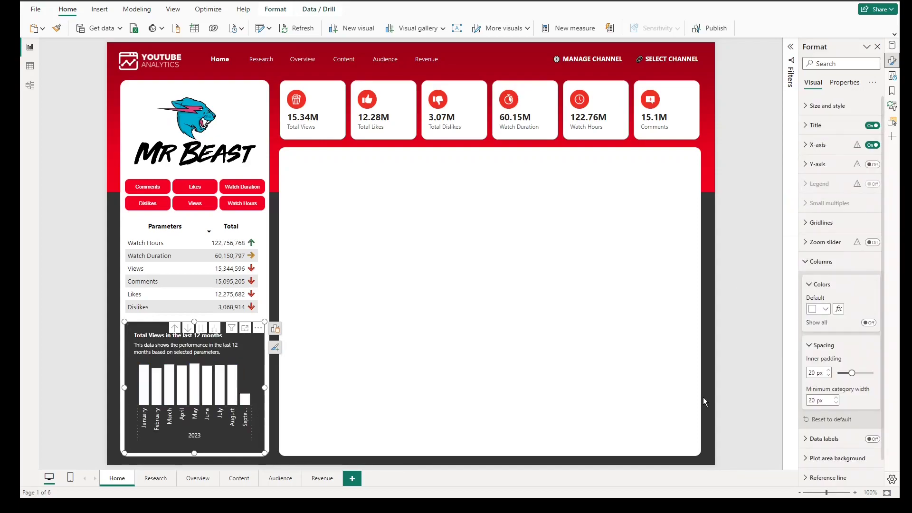
Give the dark chart a gray border with 20 px rounded corners and a shadow.
left_click(830, 104)
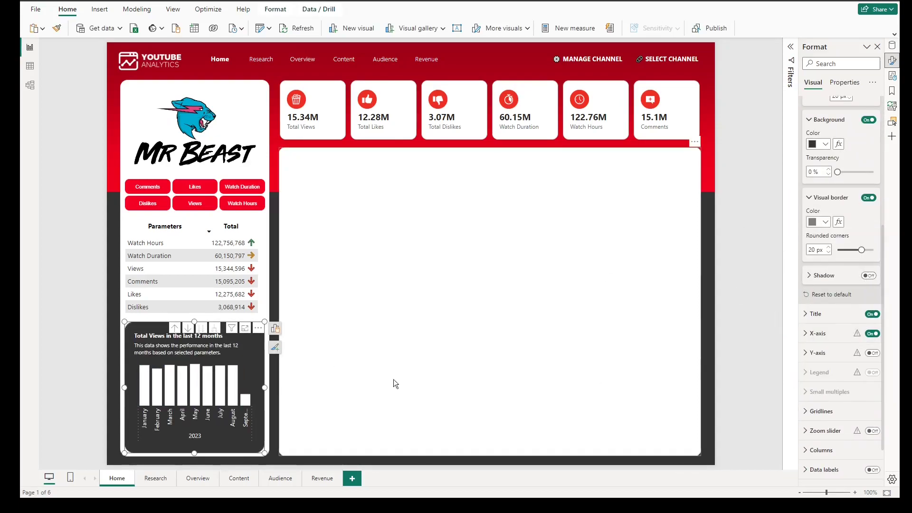
scroll(858, 319, "up", 1)
left_click(867, 322)
scroll(853, 343, "up", 4)
left_click(744, 417)
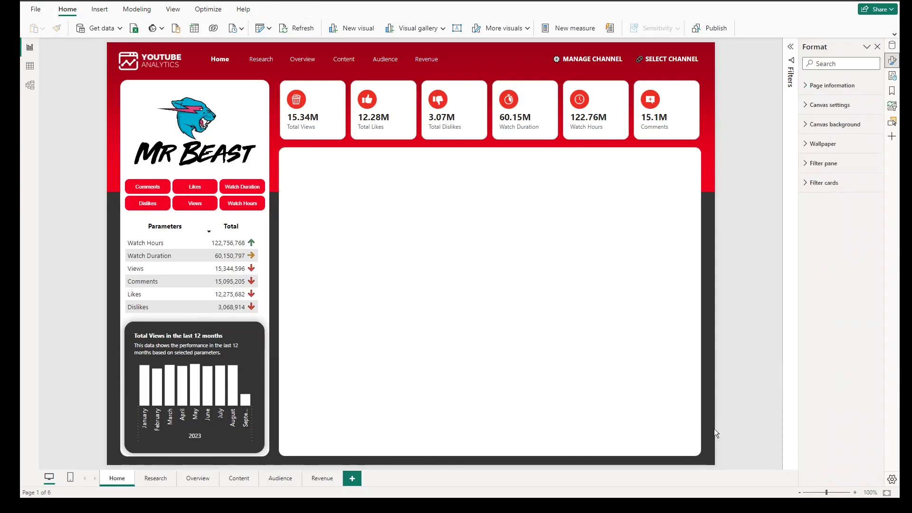
Sort the totals table by the Parameters column in ascending order.
left_click(128, 224)
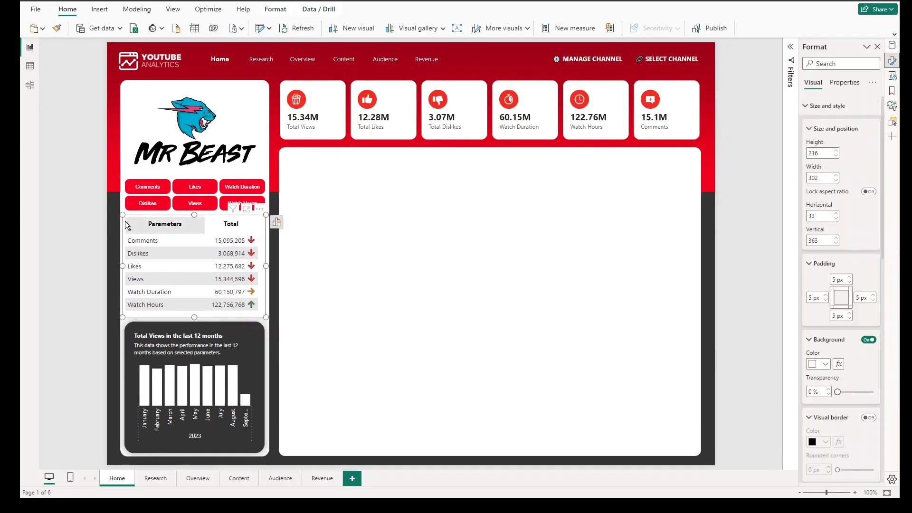
left_click(116, 256)
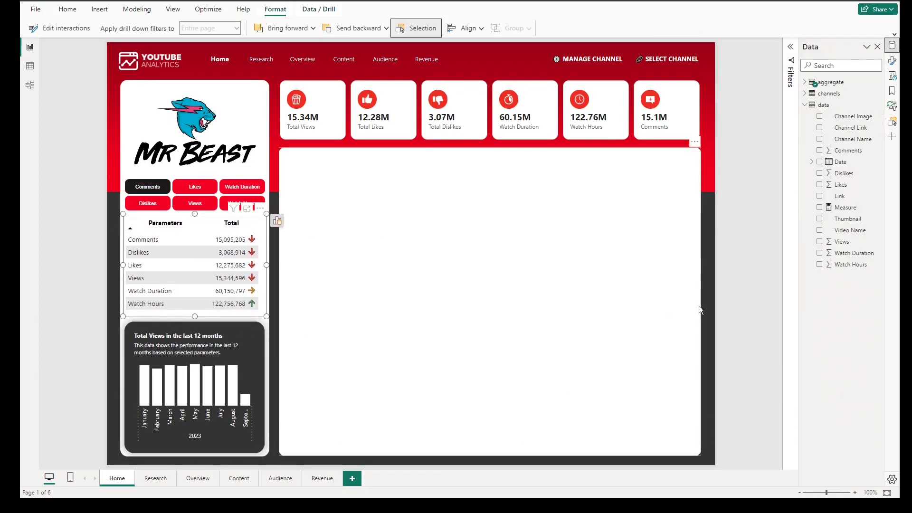
Insert a new blank stacked column chart on the Home page.
left_click(704, 242)
right_click(701, 232)
right_click(707, 227)
left_click(727, 253)
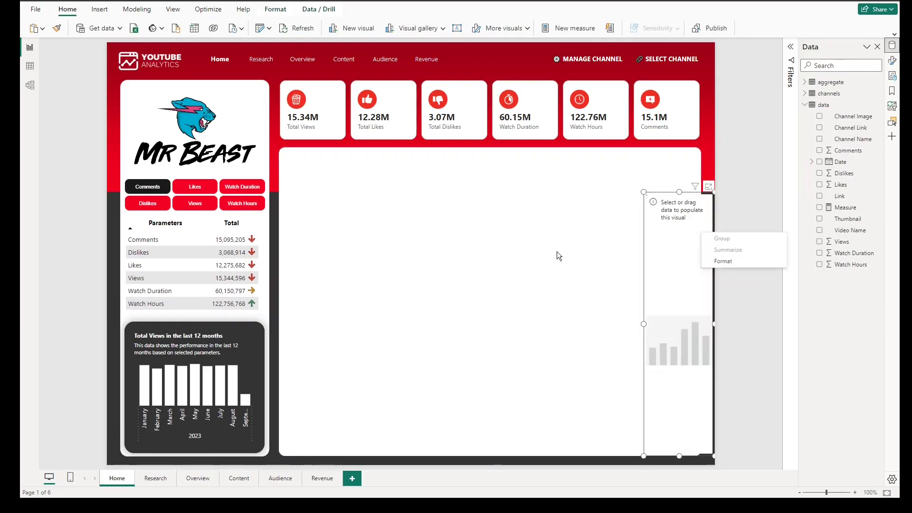
Stretch the blank chart across the upper half of the large panel, with Video Name on the X-axis and Measure on the Y-axis.
left_click(383, 258)
left_click_drag(708, 274, 352, 251)
left_click(337, 283)
left_click_drag(280, 304, 279, 303)
left_click(389, 301)
left_click_drag(329, 249, 324, 240)
left_click_drag(357, 415, 698, 289)
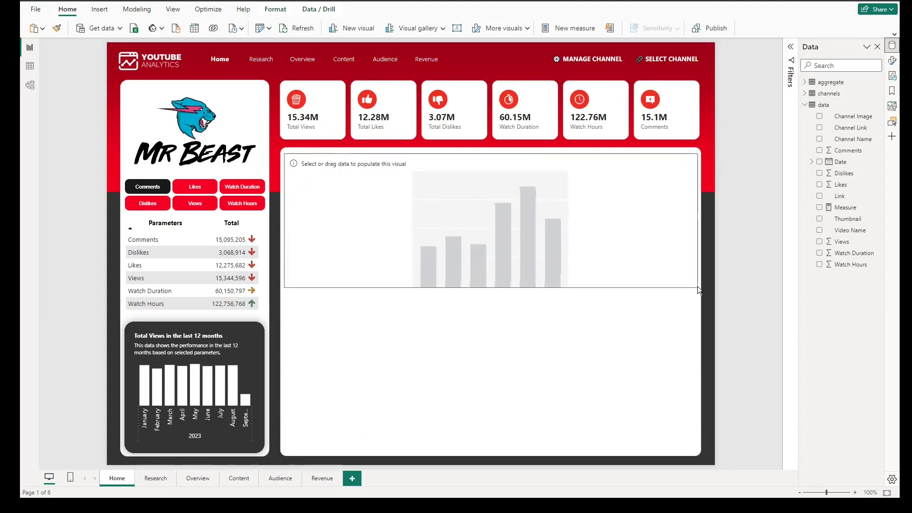
left_click(819, 230)
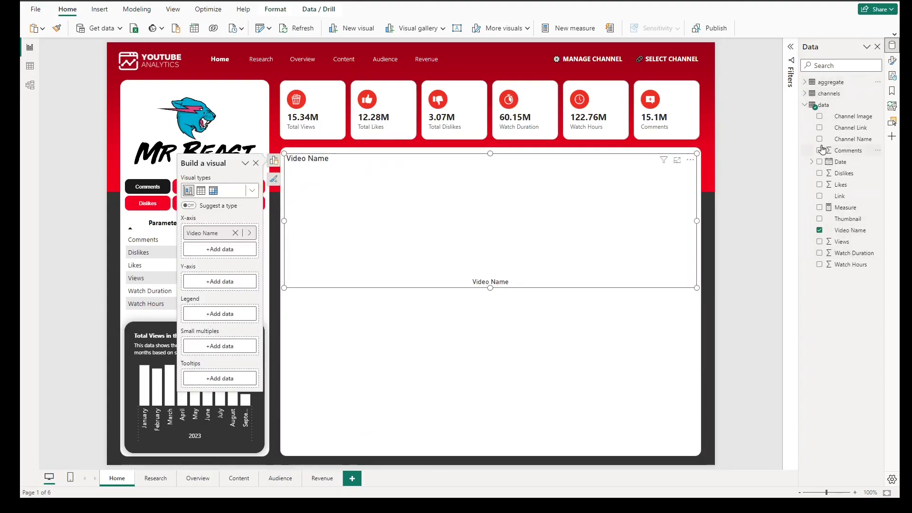
left_click(819, 208)
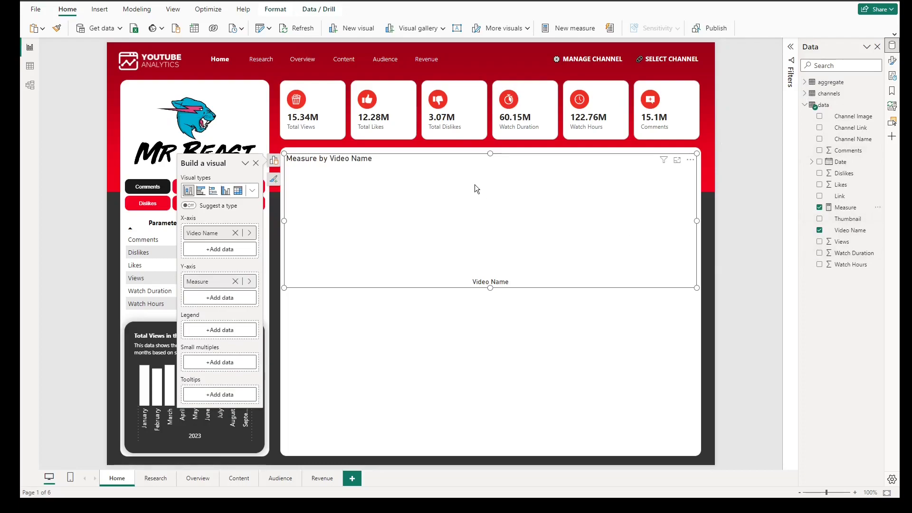
Start the Measure's formula in the data table with SWITCH(TRUE(), in the expanded formula editor.
left_click(846, 209)
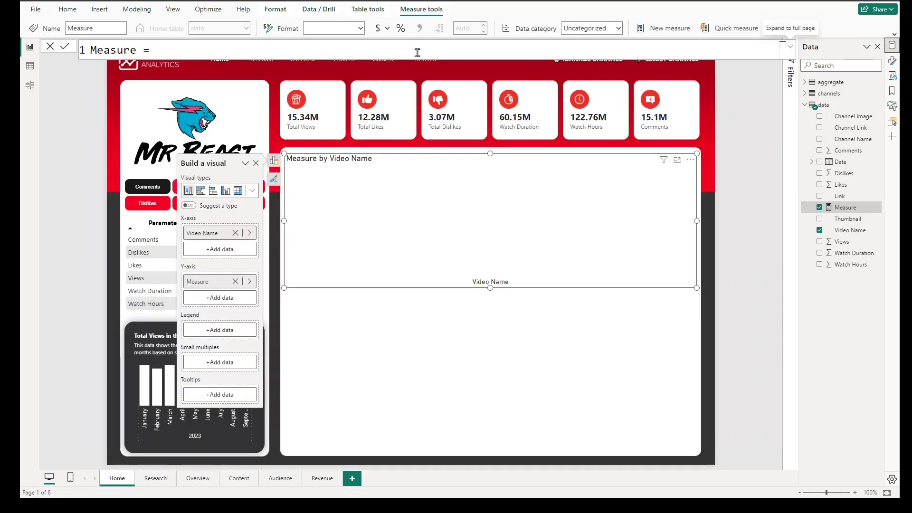
left_click(790, 53)
type("switch")
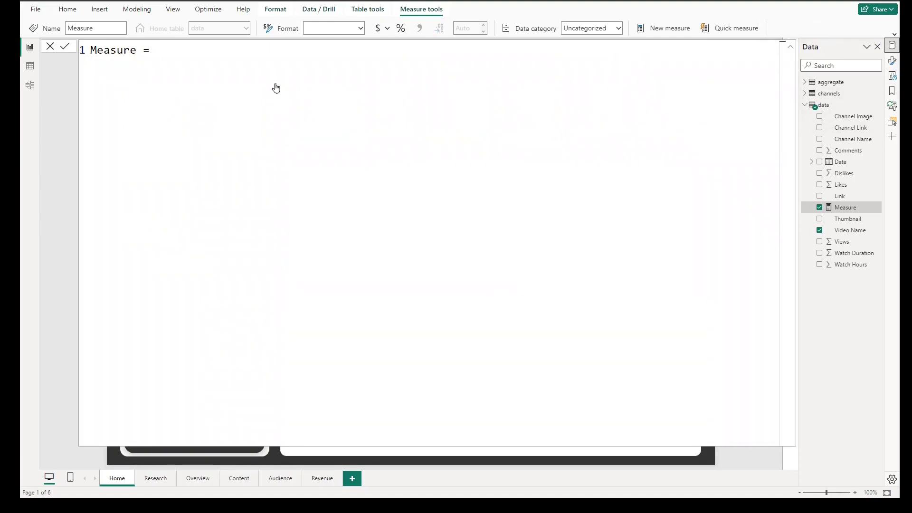
key("BackSpace")
key("BackSpace")
key("BackSpace")
key("Tab")
type("TRUE(),")
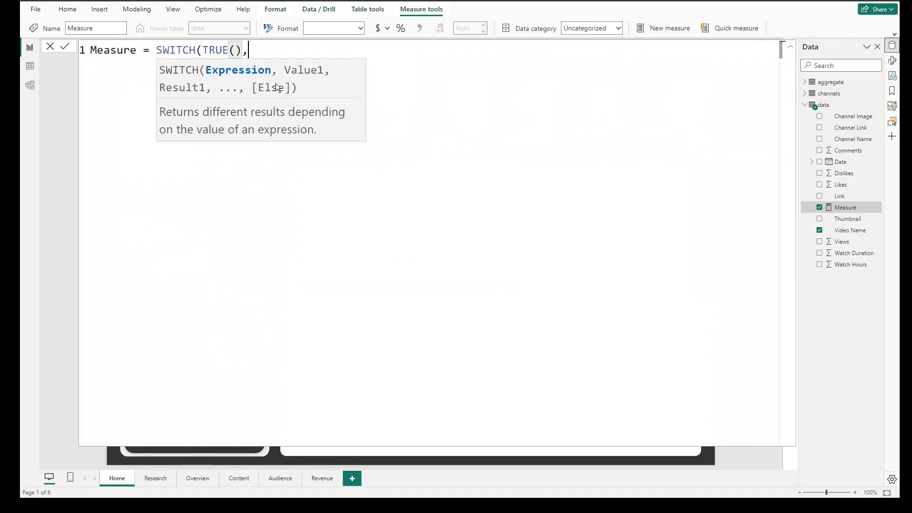
Add the closing parenthesis on its own line and the condition SELECTEDVALUE('aggregate'[Categories]) = "Views", SUM(data[Views]), above it.
key("shift+Return")
key("shift+Return")
key("shift+Return")
key("shift+Return")
type(")")
key("Up")
key("Up")
key("Up")
type("SELECTEDVALUE('aggregate'[Categories]) = \"Views\", SUM(data[Views]),")
Duplicate the Views condition until the SWITCH formula holds six condition lines.
key("shift+Home")
key("shift+Home")
key("ctrl+c")
key("Down")
key("ctrl+v")
key("shift+Up")
key("shift+Home")
key("shift+Home")
key("ctrl+c")
key("Down")
key("ctrl+v")
key("shift+Return")
key("ctrl+v")
Change the compared category in the second and third conditions to "Likes" and "Dislikes".
left_click(407, 86)
left_click(746, 444)
left_click(790, 46)
left_click(522, 50)
left_click(413, 86)
double_click(421, 86)
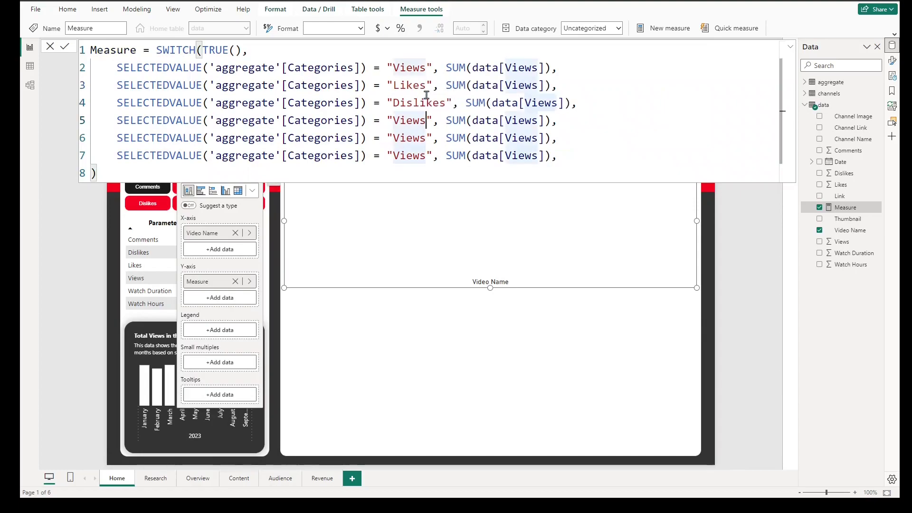
Change the compared category in the last three conditions to "Watch Duration", "Watch Hours" and "Comments".
type("Durations")
key("Down")
key("Up")
key("BackSpace")
key("Down")
key("Left")
key("Left")
key("Left")
key("Left")
key("Left")
key("Left")
key("Left")
key("Left")
key("Left")
key("ctrl+shift+Left")
type("Watch Hours")
key("Down")
key("Left")
key("ctrl+Left")
key("ctrl+Left")
key("ctrl+Left")
key("ctrl+shift+Right")
type("Co")
Match the summed columns to their categories: Likes, Dislikes, Watch Duration, Watch Hours and Comments.
double_click(534, 85)
type("Likes")
key("Down")
key("Tab")
double_click(554, 104)
type("Dislikes")
key("Tab")
double_click(584, 123)
type("wat")
key("Tab")
double_click(563, 139)
type("Watch Hours")
left_click(597, 172)
double_click(542, 156)
type("Comments")
key("Tab")
Rename the measure to DynamicMeasure, commit its formula and format it as a whole number.
left_click(406, 121)
left_click(92, 48)
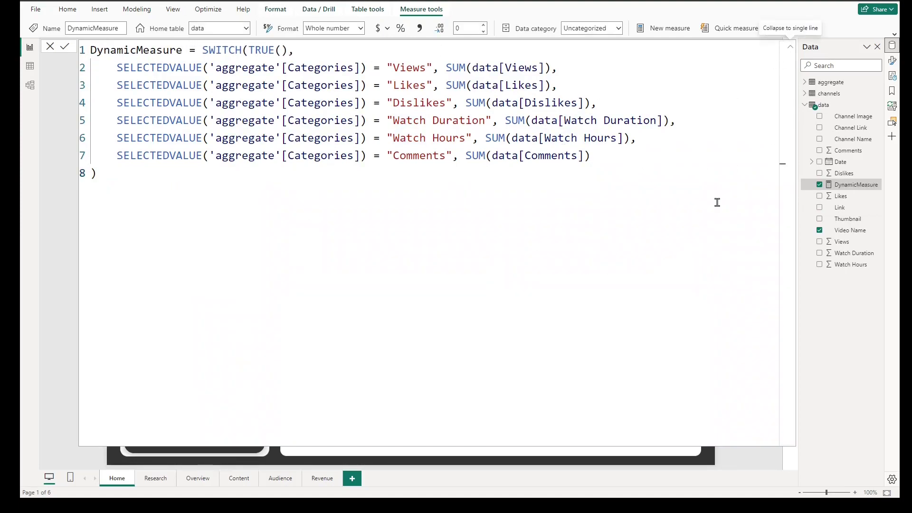
left_click(711, 200)
Test the video chart by switching the slicer through Watch Duration and Dislikes, ending on Comments.
left_click(249, 188)
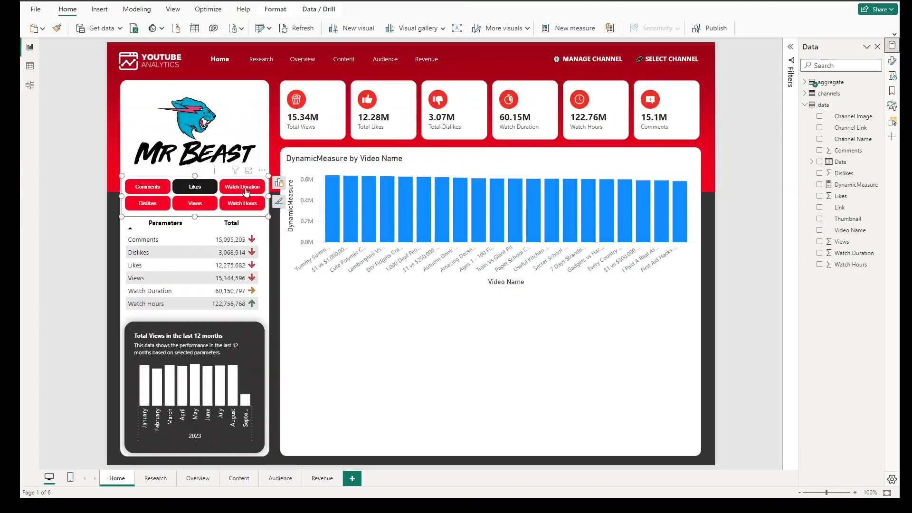
left_click(148, 203)
left_click(144, 188)
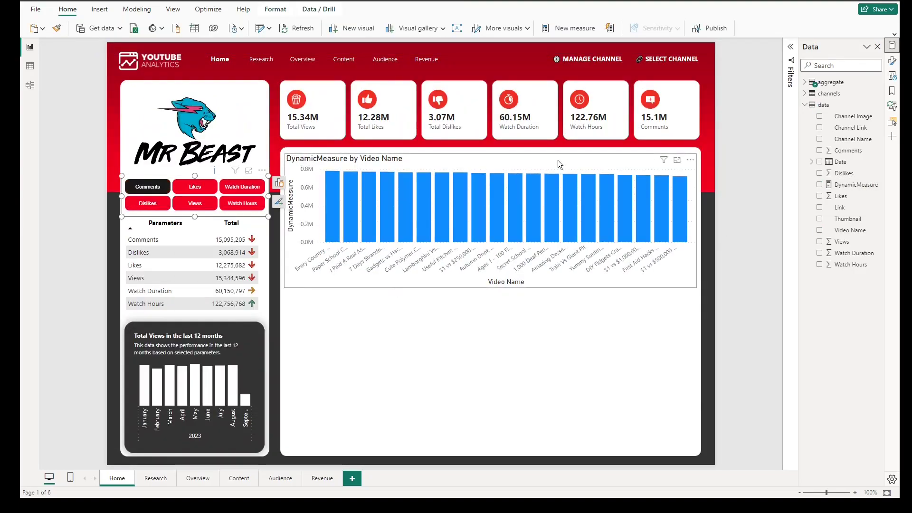
Replace the Y-axis field of the dark monthly chart with DynamicMeasure.
left_click(592, 172)
left_click(708, 313)
left_click(275, 328)
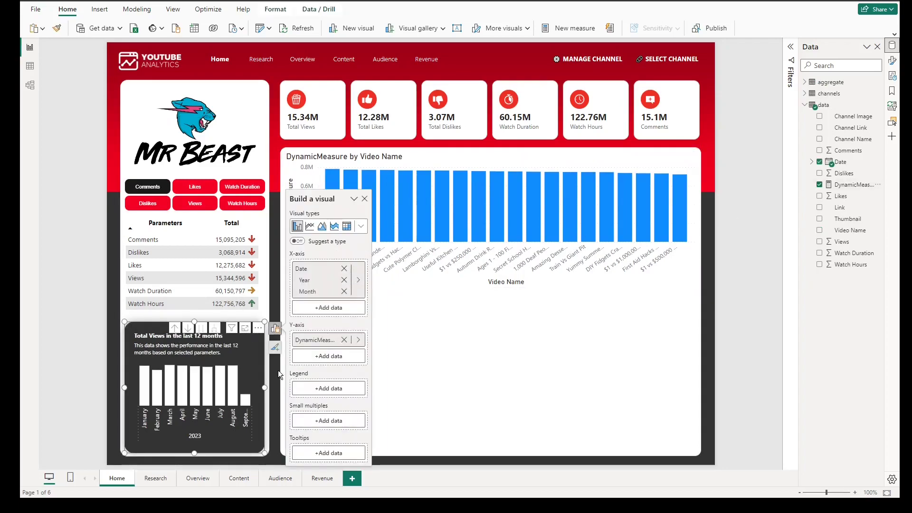
left_click(712, 349)
Check the monthly chart's response by switching the slicer to Likes and back to Comments.
left_click(194, 191)
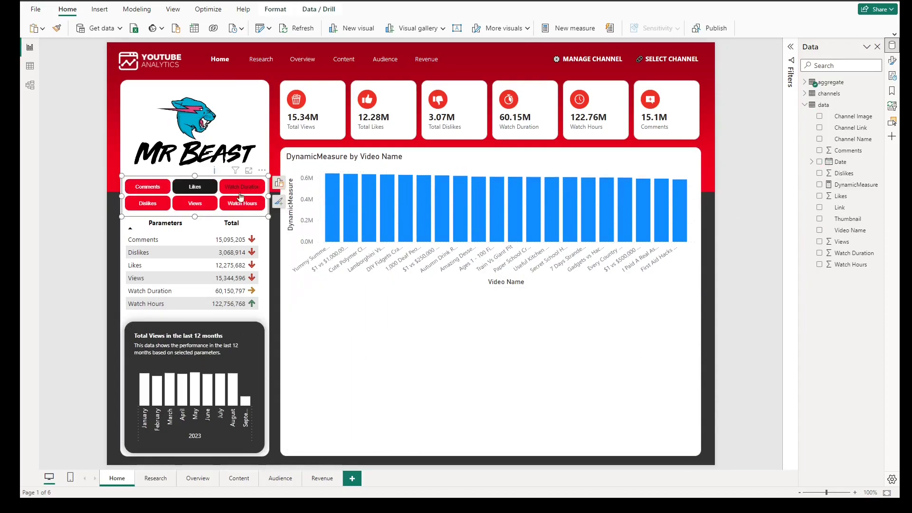
left_click(149, 187)
left_click(714, 295)
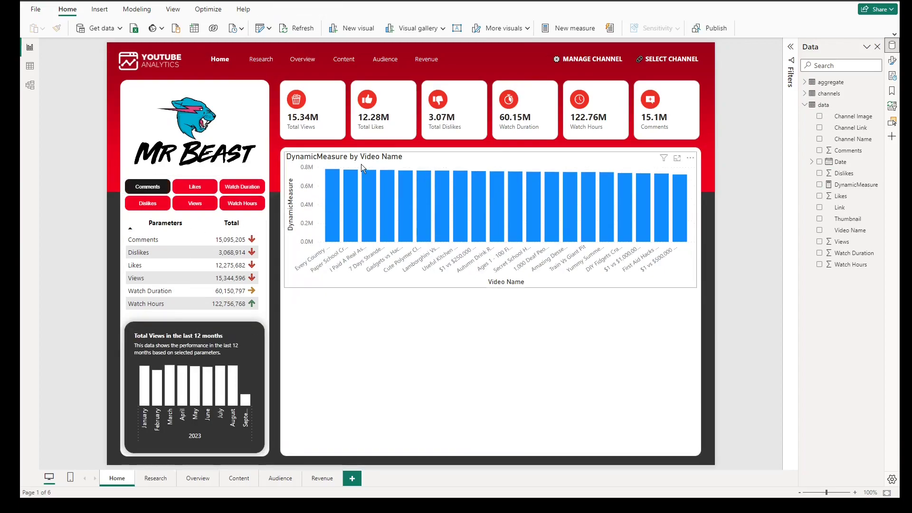
Title the upper column chart "Video Performance" in bold Segoe UI at size 12.
left_click(375, 160)
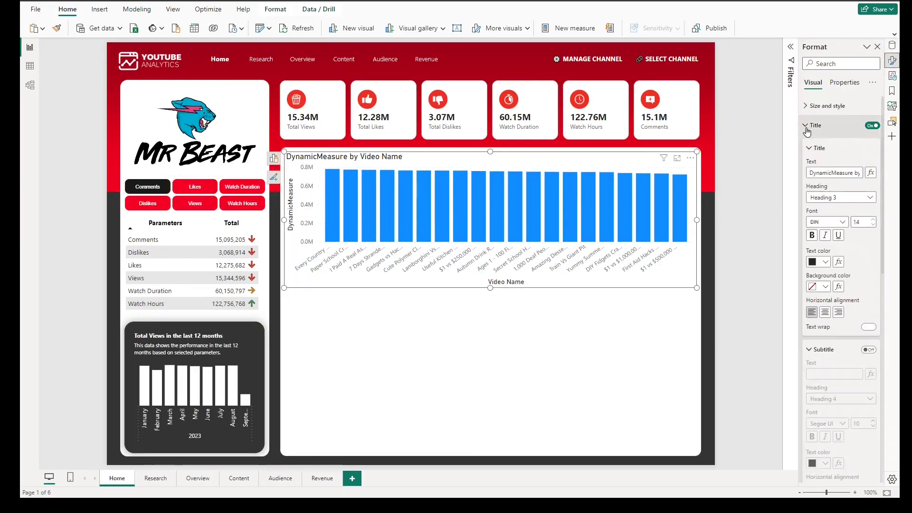
left_click(873, 225)
scroll(815, 224, "down", 2)
Add the subtitle "This data shows the performance of all videos uploaded. Select parameters in the left side to dynamically change the views." and color the columns red.
left_click(869, 234)
triple_click(821, 258)
type("This da")
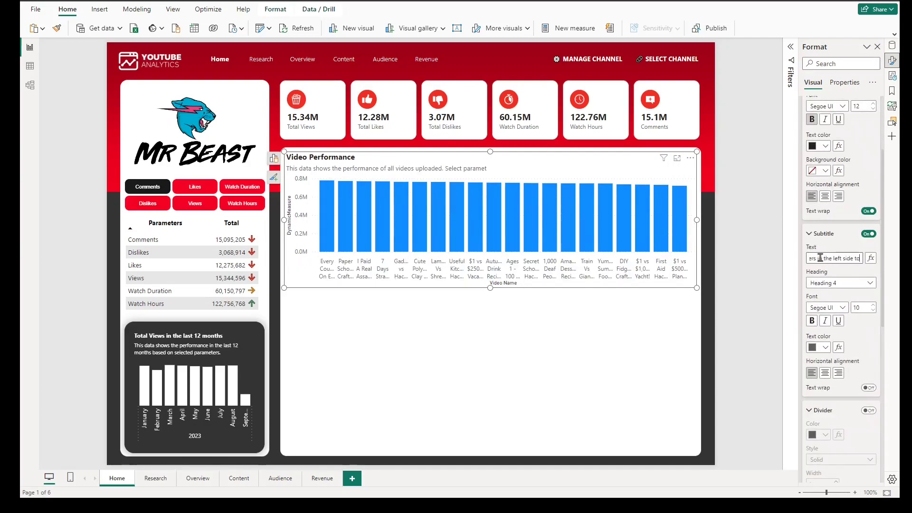
type("hange the views.")
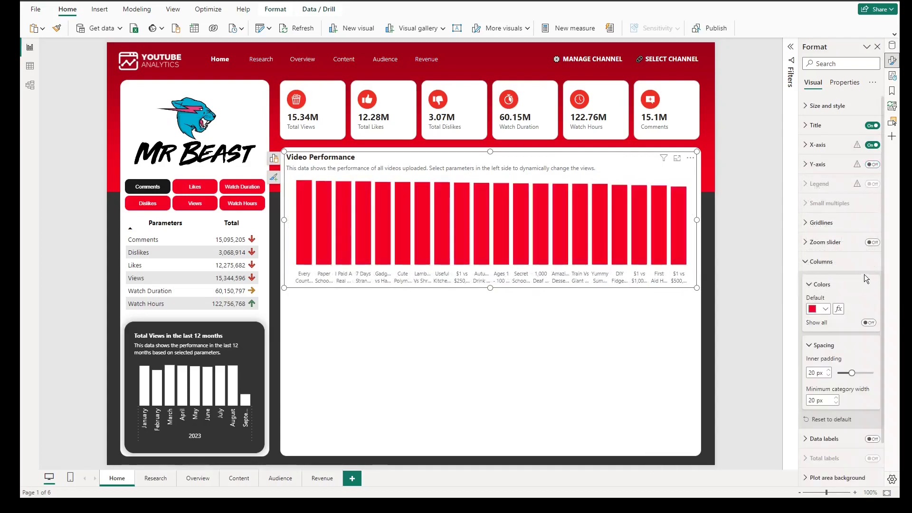
Show vertical white data labels at the columns' inside end, size 12, in thousands with overflow text on.
left_click(857, 357)
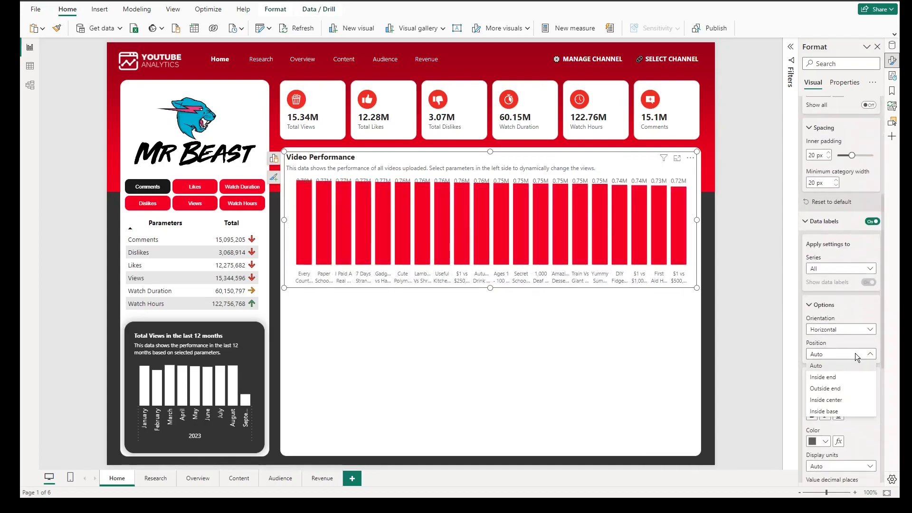
scroll(857, 357, "down", 4)
left_click(824, 236)
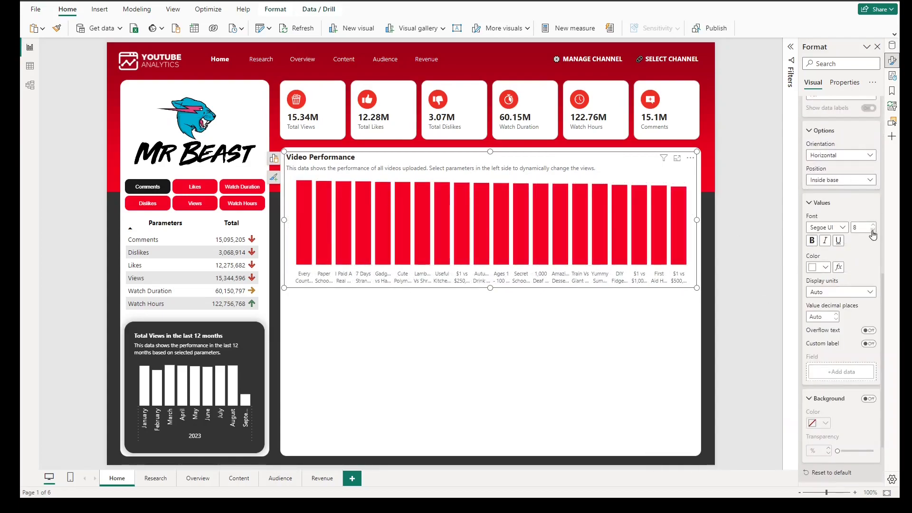
left_click(839, 156)
left_click(839, 166)
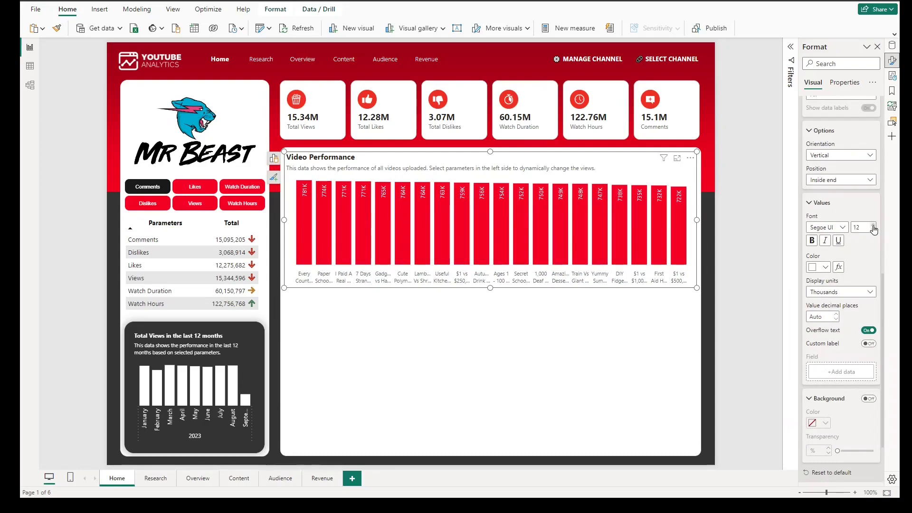
Add a blank table visual and fit it into the empty area below the Video Performance chart.
right_click(715, 322)
key("Escape")
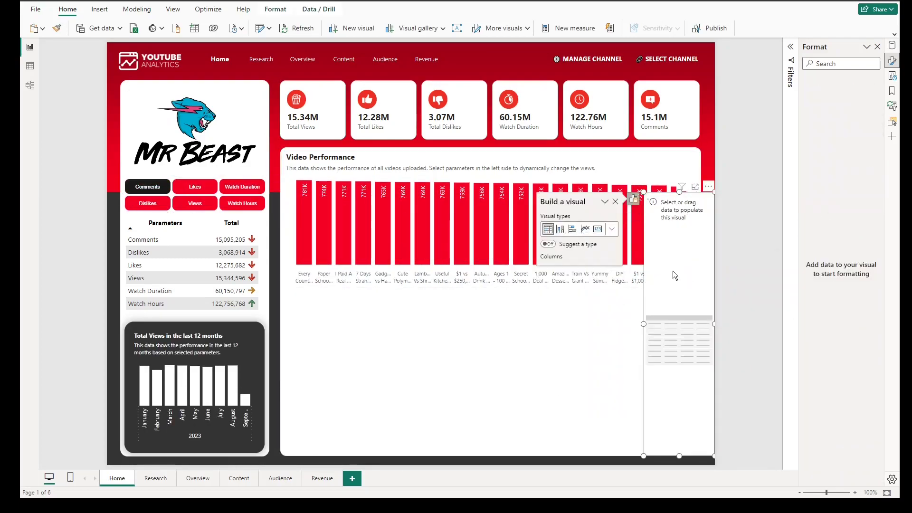
left_click_drag(674, 275, 314, 270)
left_click_drag(355, 191, 697, 292)
Add Thumbnail, Video Name, Views, Likes, Dislikes, Watch Duration, Watch Hours and Comments from the data table as the visual's columns.
left_click(892, 46)
left_click(820, 218)
left_click(820, 230)
left_click(820, 241)
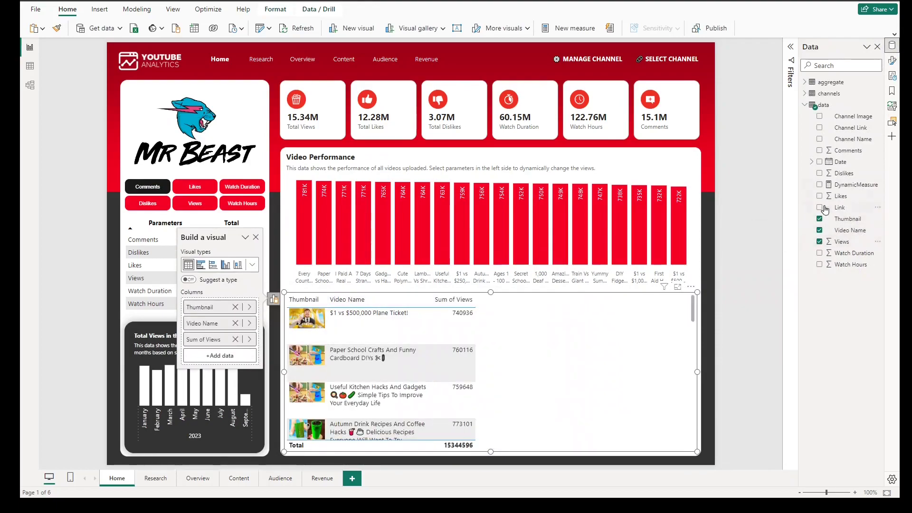
left_click(820, 196)
left_click(819, 173)
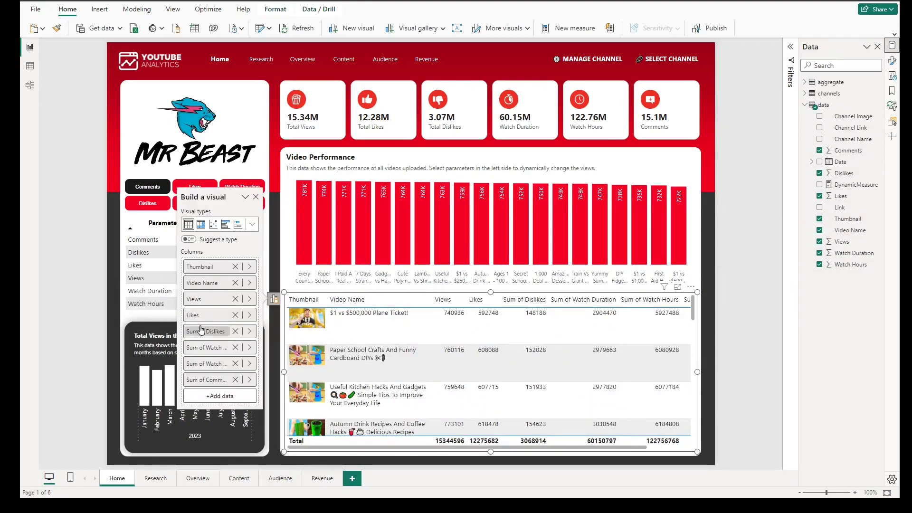
Rename the remaining summed columns in the table to Dislikes, Watch Duration, Watch Hours and Comments.
key("BackSpace")
double_click(204, 364)
key("BackSpace")
double_click(204, 380)
key("BackSpace")
Widen the table's Thumbnail and Video Name columns and make the column headers bold and centered.
left_click_drag(327, 301, 338, 301)
left_click_drag(442, 300, 461, 300)
scroll(522, 341, "down", 6)
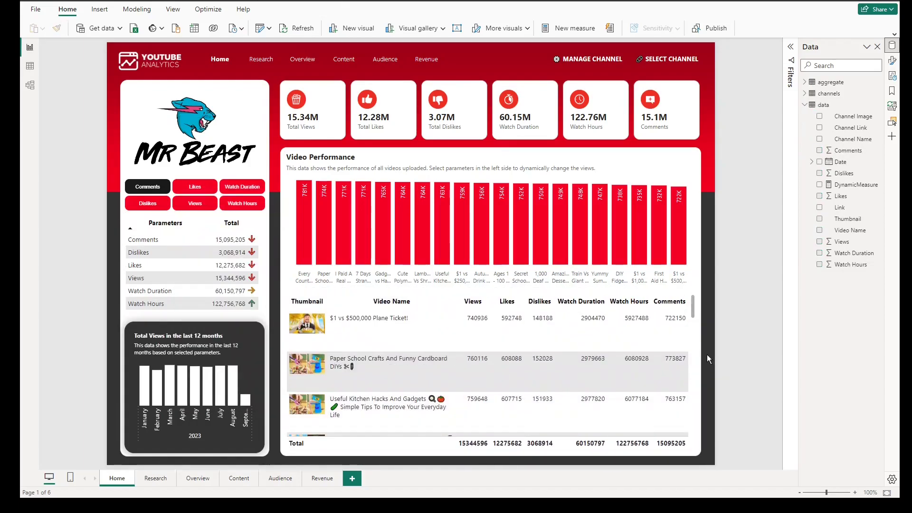
Set the table's row padding to 0 and global font size to 9, and widen the Video Name column further.
left_click(549, 380)
left_click(892, 60)
left_click(842, 164)
scroll(842, 238, "down", 4)
left_click(836, 334)
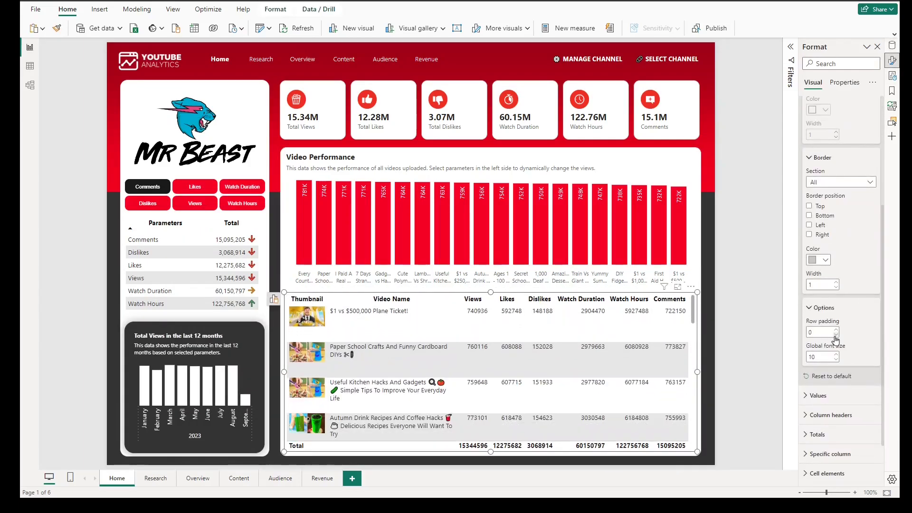
left_click(836, 359)
left_click_drag(456, 301, 473, 301)
Set the table's alternate row background to white so the grey row banding is removed.
left_click(831, 415)
scroll(839, 208, "up", 1)
left_click(839, 206)
left_click(831, 243)
scroll(831, 264, "down", 1)
left_click(830, 203)
left_click(828, 184)
left_click(826, 349)
left_click(765, 190)
left_click(712, 412)
left_click(665, 403)
Enable a bottom border for all table sections and try the horizontal gridlines on and off.
left_click(824, 165)
scroll(824, 238, "down", 2)
left_click(823, 275)
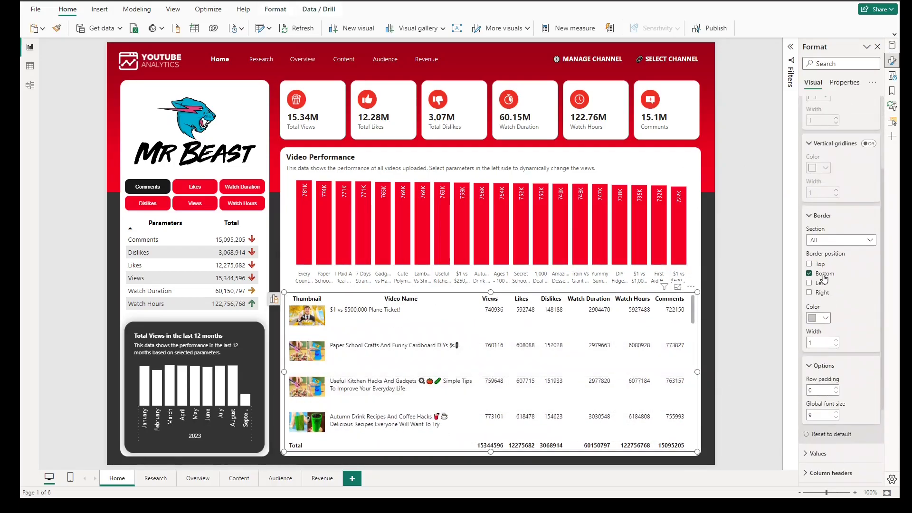
left_click(835, 253)
scroll(838, 237, "up", 2)
left_click(868, 188)
left_click(868, 187)
left_click(817, 164)
left_click(712, 355)
left_click(675, 356)
Increase the table's column header font size, narrow the Video Name column slightly and switch the horizontal gridlines on.
left_click(831, 204)
left_click(873, 248)
left_click_drag(474, 299, 459, 299)
left_click(712, 323)
left_click(691, 315)
left_click(815, 164)
left_click(868, 187)
Apply thousands separators to the Views, Dislikes, Likes, Comments, Watch Duration and Watch Hours fields.
left_click(892, 46)
left_click(842, 241)
left_click(414, 29)
left_click(848, 173)
left_click(414, 29)
left_click(843, 196)
left_click(414, 29)
left_click(848, 151)
left_click(414, 28)
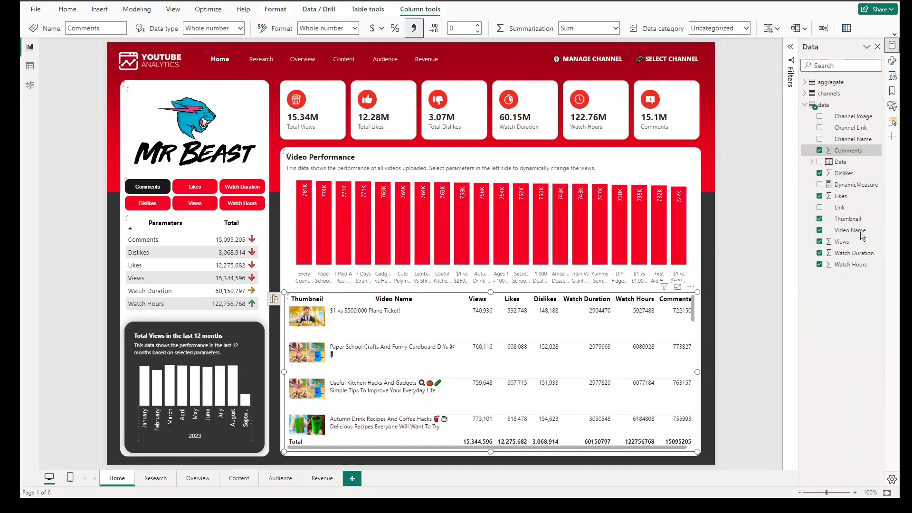
left_click(851, 264)
left_click(413, 29)
left_click(725, 312)
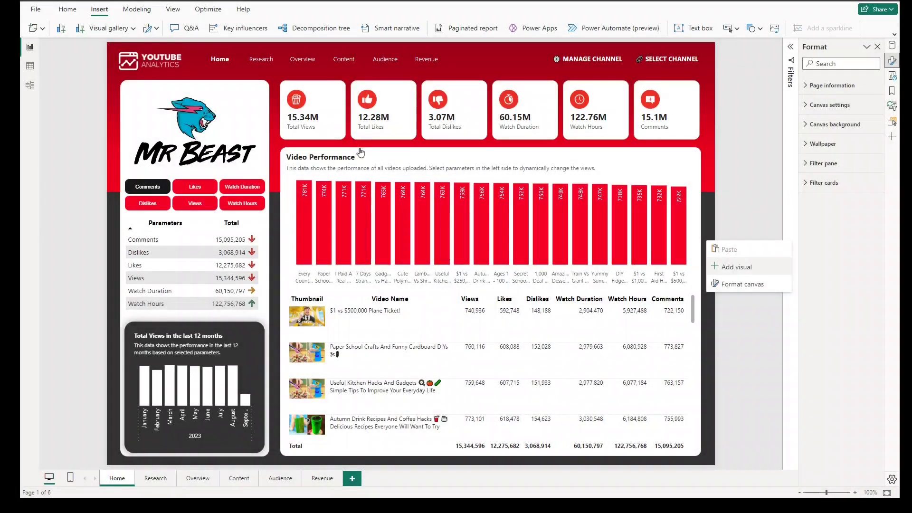
Add a blank visual and stretch it into a full-height panel along the page's right edge.
left_click(736, 267)
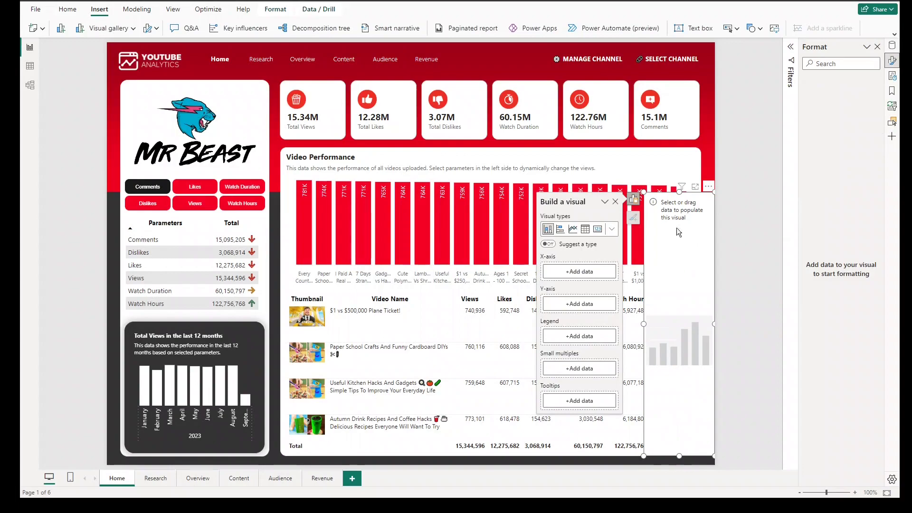
left_click_drag(677, 199, 675, 49)
left_click_drag(644, 307, 612, 484)
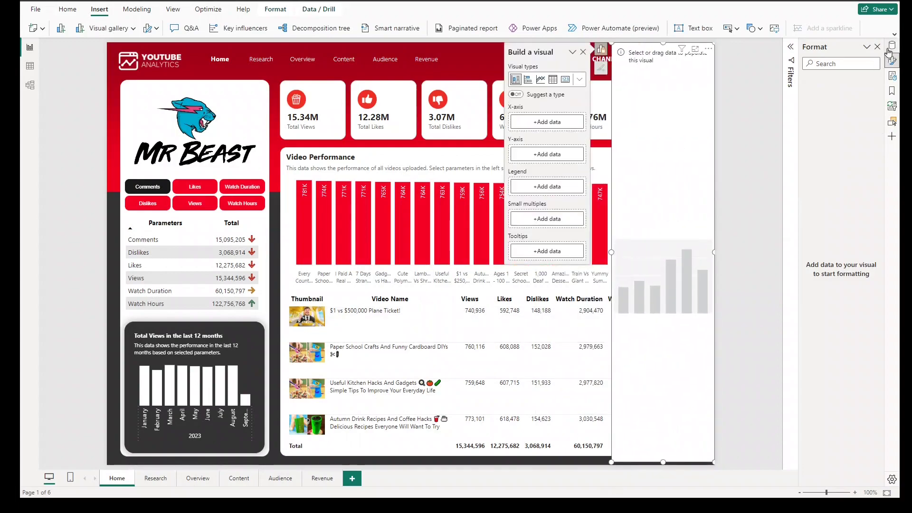
Add Channel Name from the data table to the panel visual and convert it into a slicer.
left_click(891, 47)
left_click(819, 139)
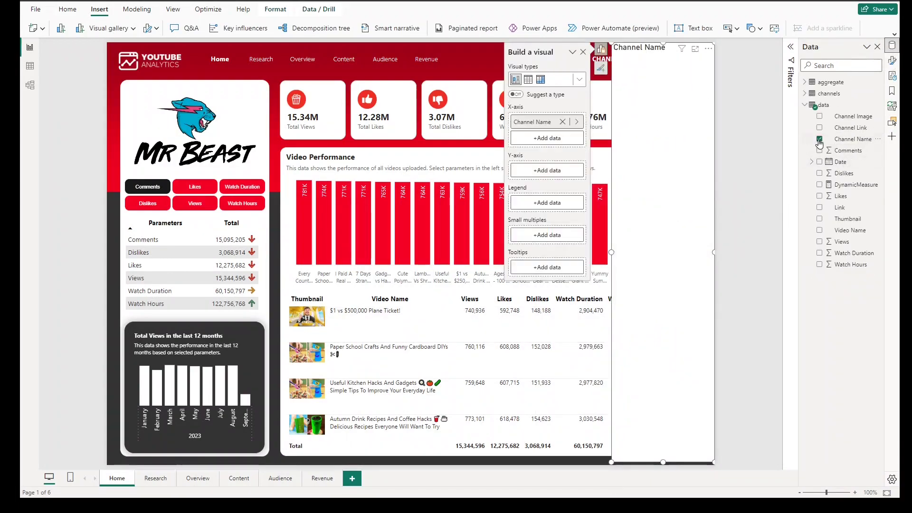
left_click(579, 79)
left_click(540, 144)
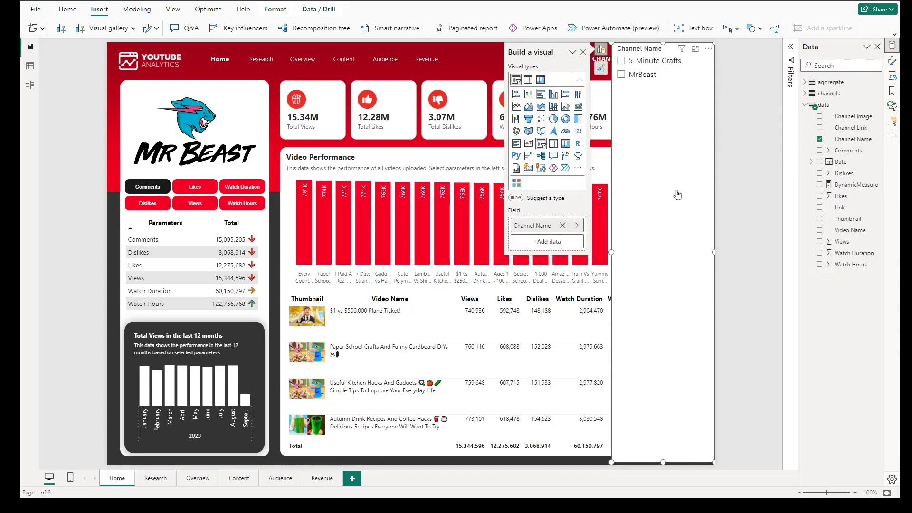
Give the channel slicer a dark grey background with 2% transparency.
left_click(892, 61)
left_click(827, 107)
left_click(822, 363)
left_click(773, 300)
left_click(812, 393)
type("2")
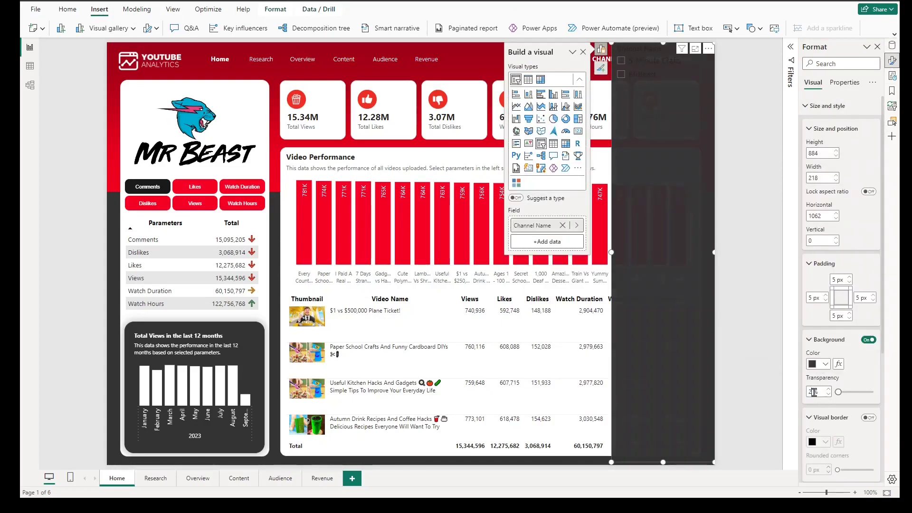
Set the channel slicer's padding to 20 px.
left_click(815, 107)
left_click(815, 107)
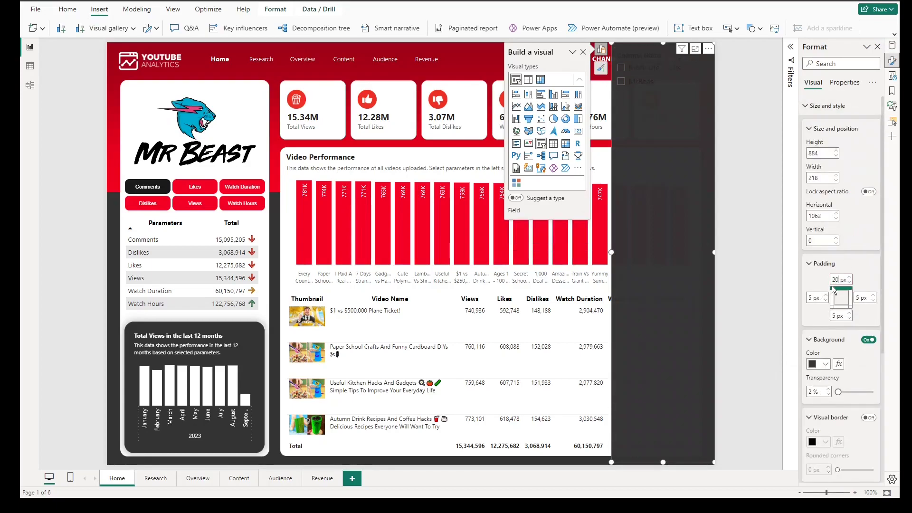
left_click(834, 315)
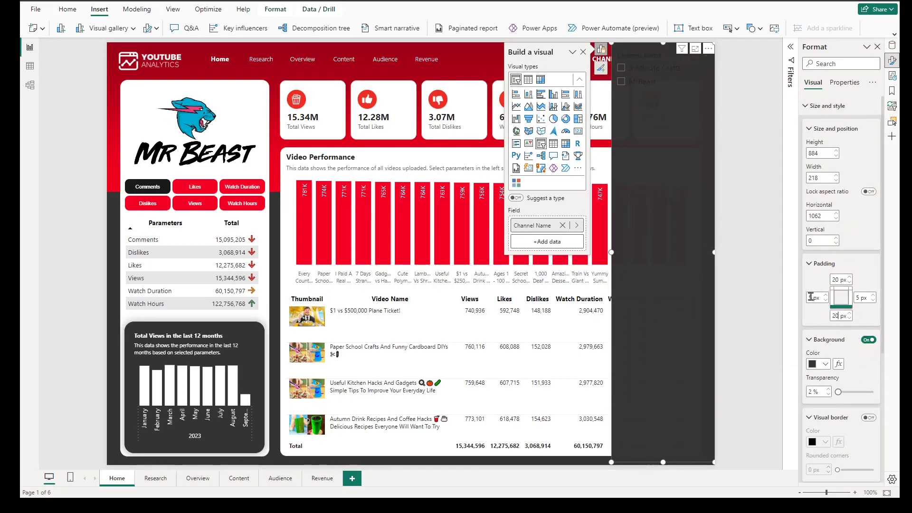
key("Tab")
type("20")
left_click(828, 105)
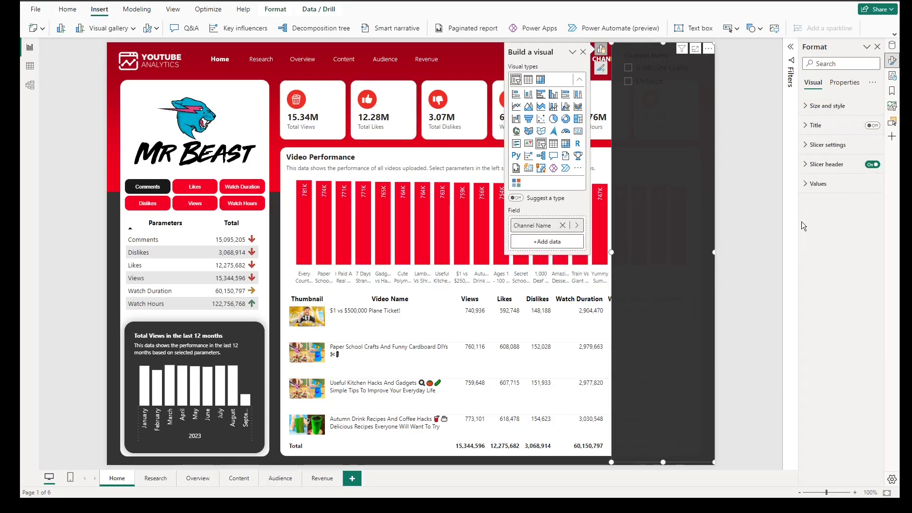
Title the slicer "Channel List" with a link emoji, in Normal heading style, bold white Segoe UI at size 12.
left_click(816, 125)
left_click(841, 197)
left_click(831, 266)
left_click(827, 221)
left_click(827, 295)
double_click(873, 225)
left_click(812, 235)
left_click(819, 262)
left_click(754, 289)
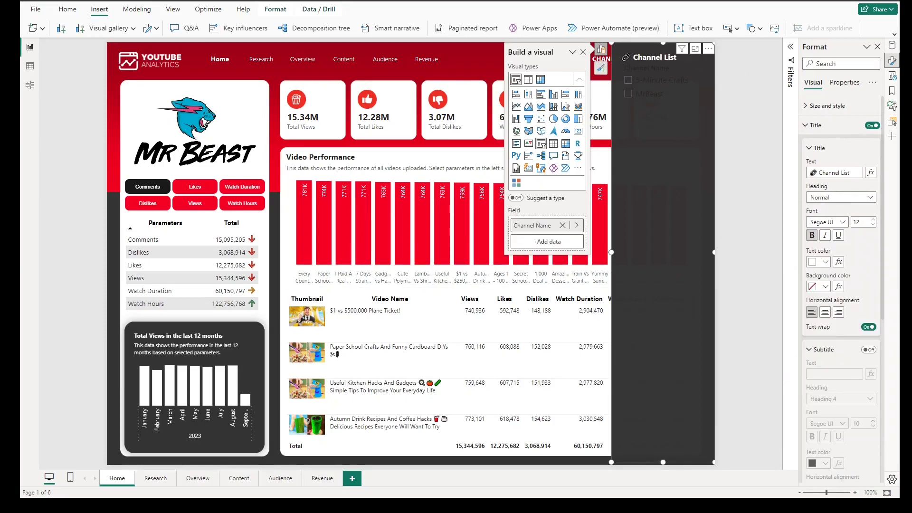
Add the white subtitle "Select channel to show in the dashboard. Once a channel is selected close this panel." to the slicer.
left_click(868, 350)
left_click(834, 374)
type("Select channel to show in the dashboard. Once a channel is selected close this panel.")
scroll(828, 363, "down", 4)
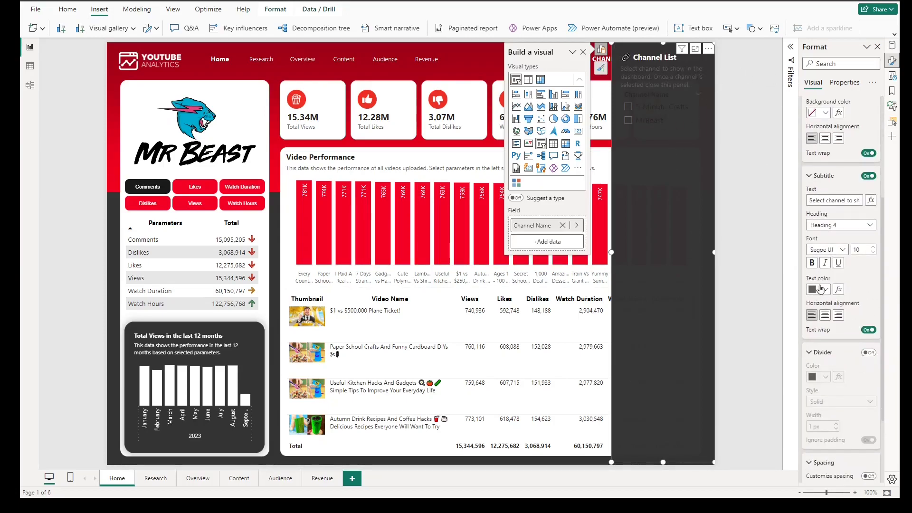
left_click(818, 289)
left_click(754, 315)
Widen the channel slicer slightly toward the page center and enable customized spacing for its title area.
left_click_drag(611, 252, 601, 252)
scroll(872, 281, "down", 2)
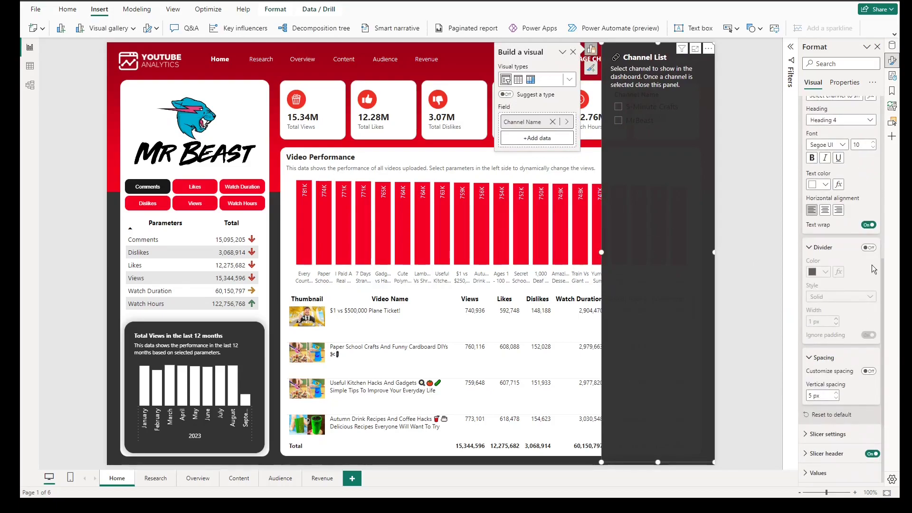
left_click(869, 371)
scroll(867, 402, "down", 1)
scroll(845, 173, "up", 7)
left_click(819, 126)
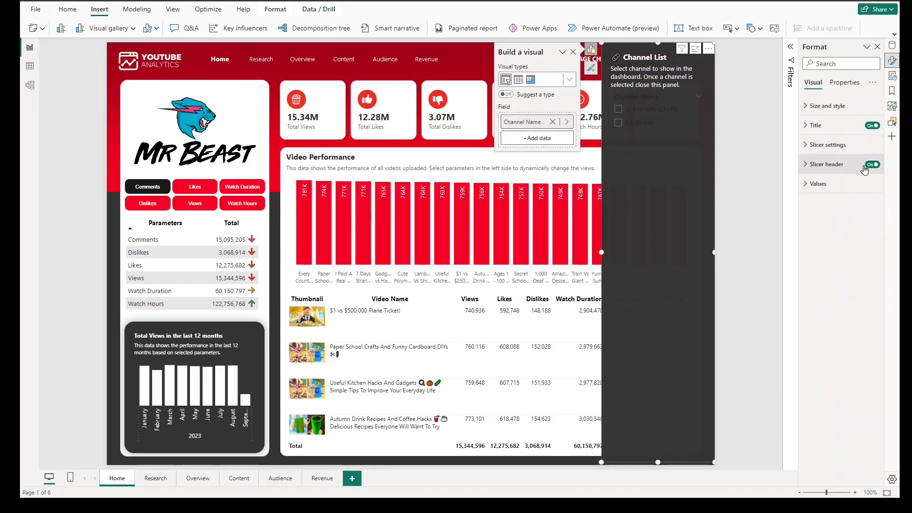
Hide the channel slicer's header and enable single select.
left_click(872, 165)
left_click(835, 145)
left_click(835, 146)
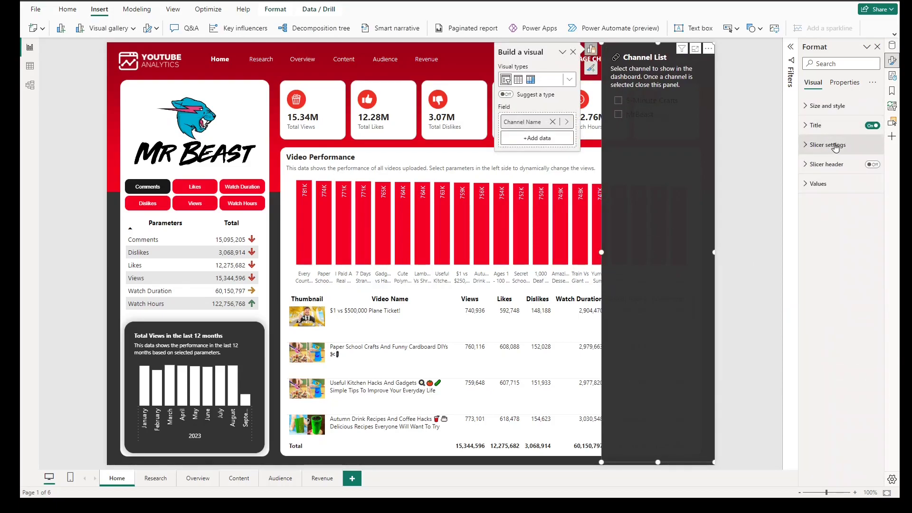
left_click(835, 146)
left_click(868, 229)
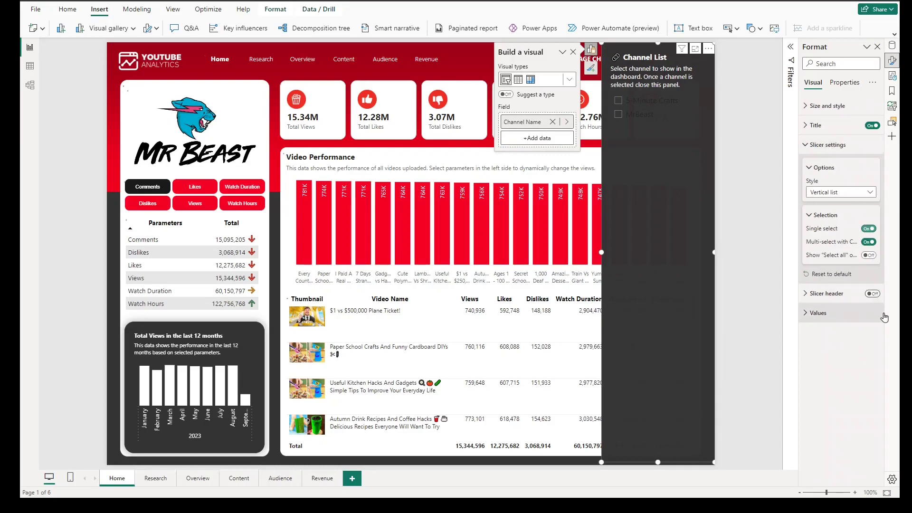
left_click(808, 146)
Choose MrBeast in the slicer and set the slicer values' font color to white.
left_click(818, 184)
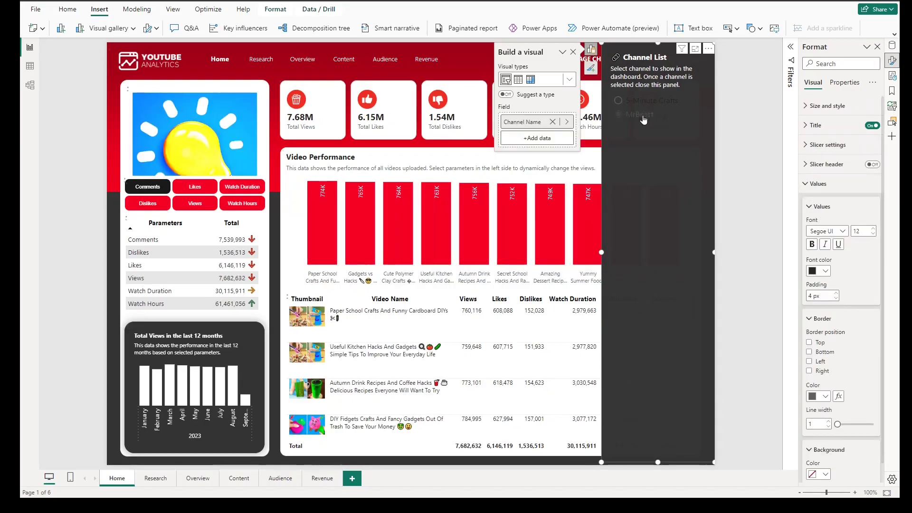
left_click(644, 119)
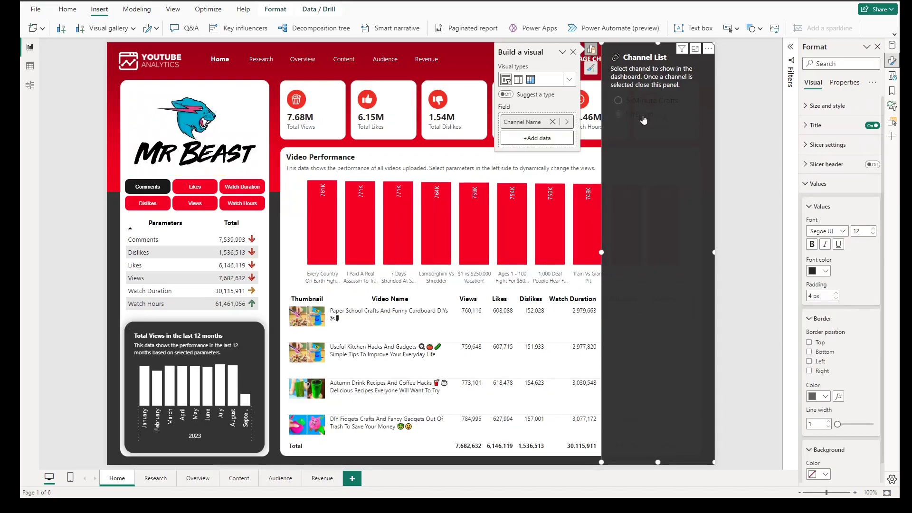
left_click(820, 274)
left_click(755, 308)
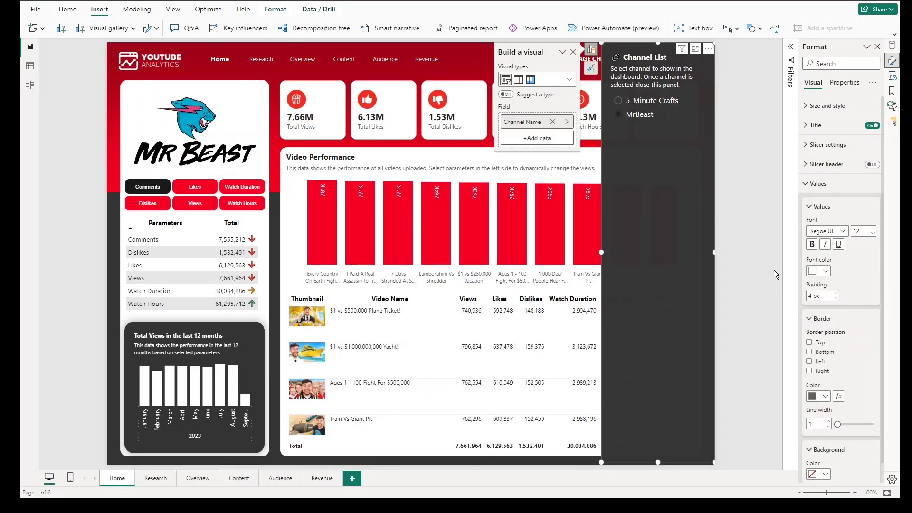
Duplicate the MANAGE CHANNEL button and place the copy at the bottom of the channel panel.
left_click(588, 59)
key("ctrl+c")
key("ctrl+v")
left_click_drag(583, 63, 643, 443)
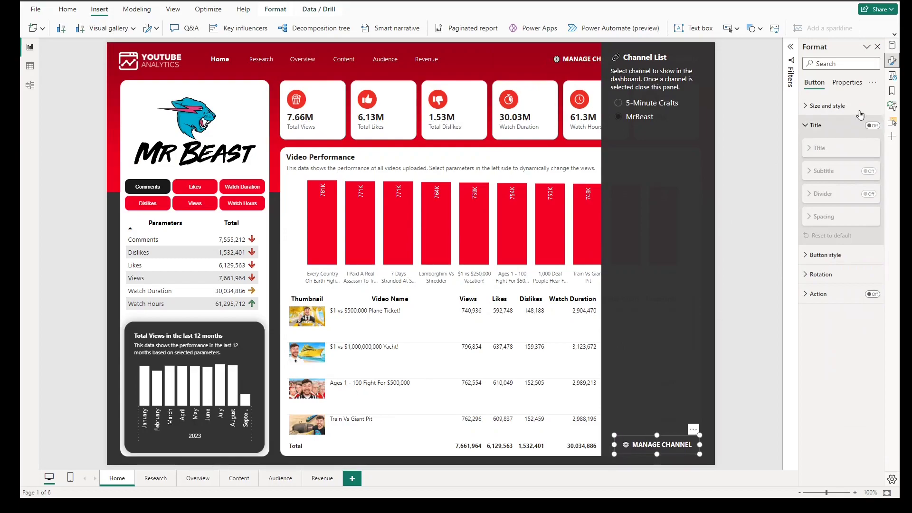
Change the copied button's text to "CLOSE PANEL" preceded by a red cross emoji.
left_click(838, 125)
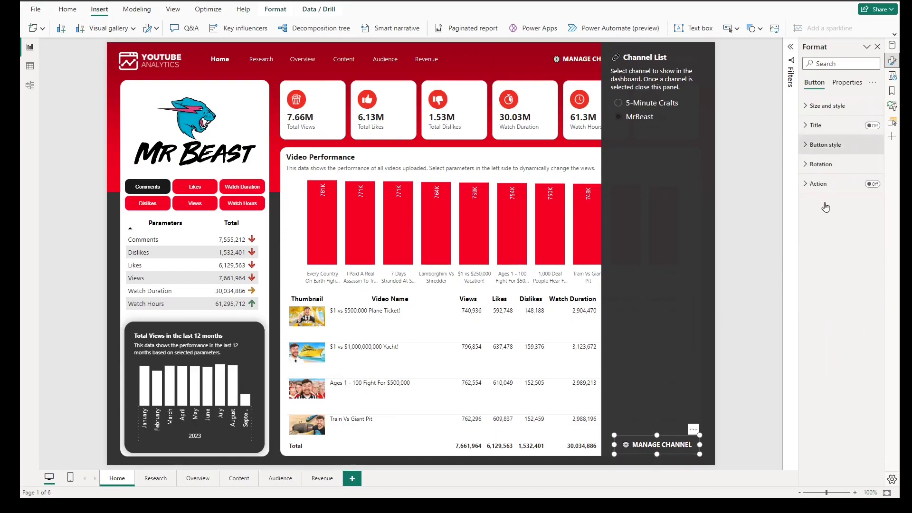
left_click(823, 318)
key("ctrl+a")
type("C")
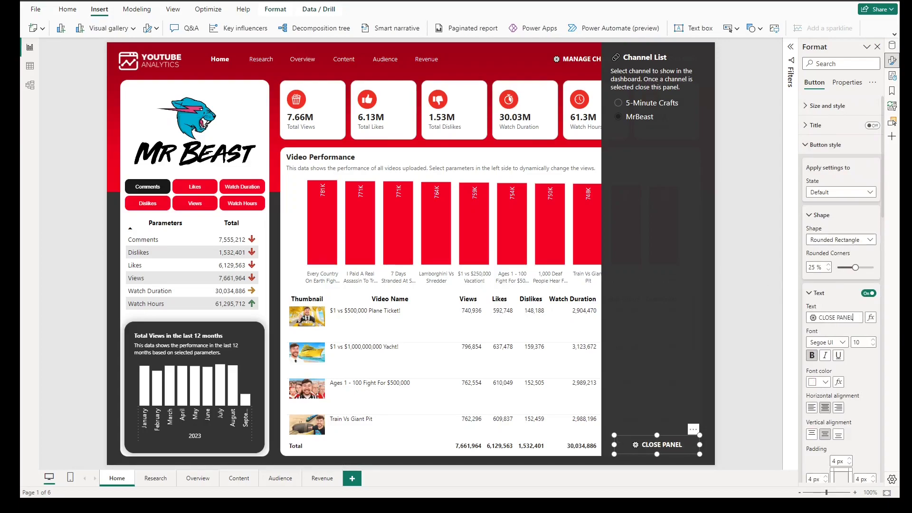
left_click(739, 284)
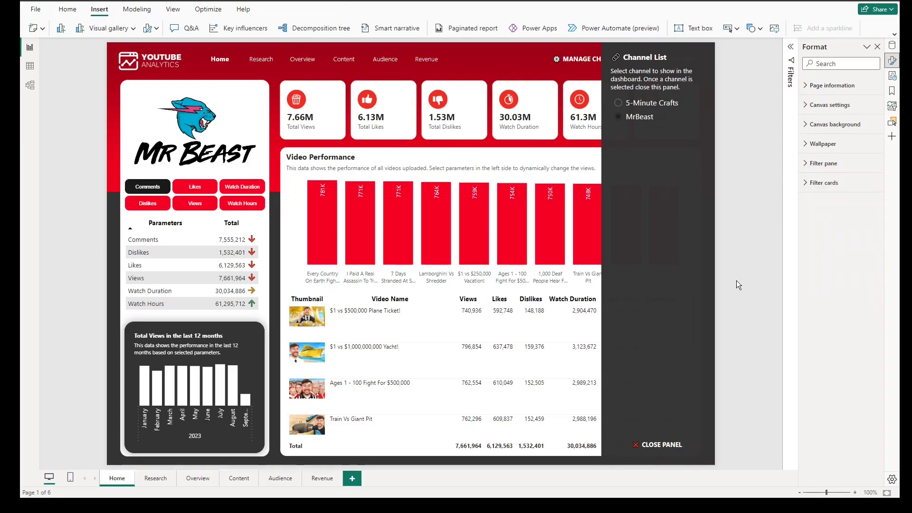
Replace the slicer's field with Channel Name from the channels table and select MrBeast in the list.
left_click(637, 79)
left_click(893, 46)
left_click(804, 105)
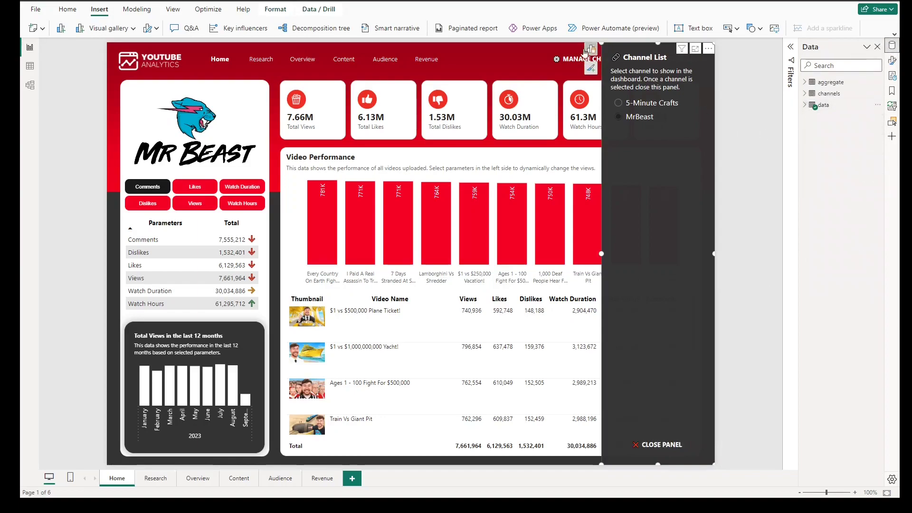
left_click(591, 49)
left_click(805, 93)
left_click(819, 105)
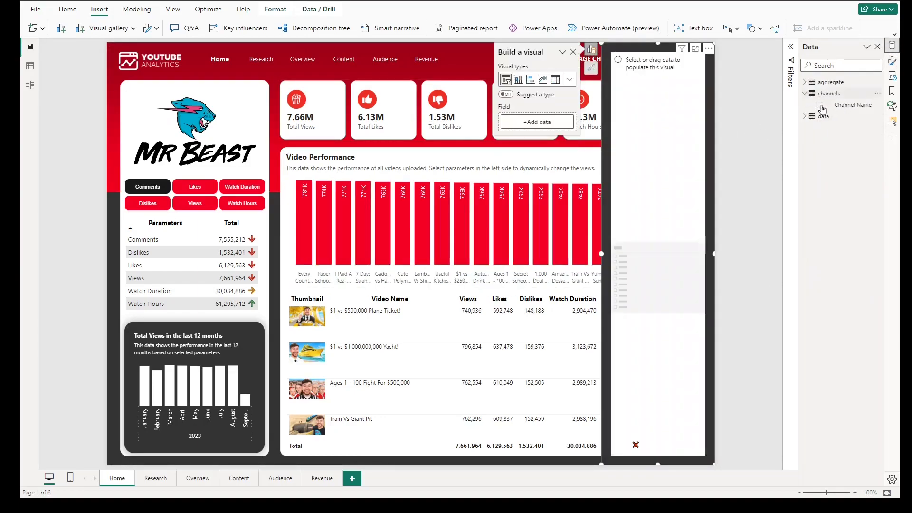
left_click(820, 105)
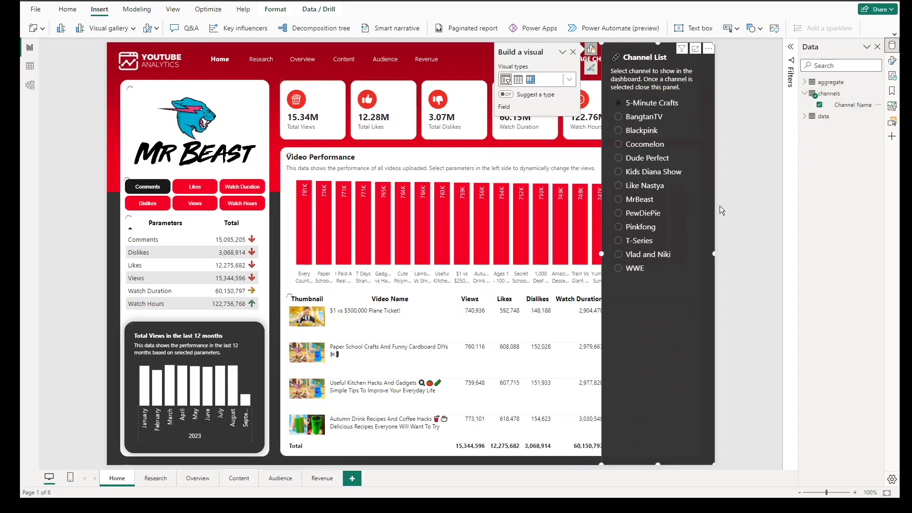
left_click(642, 200)
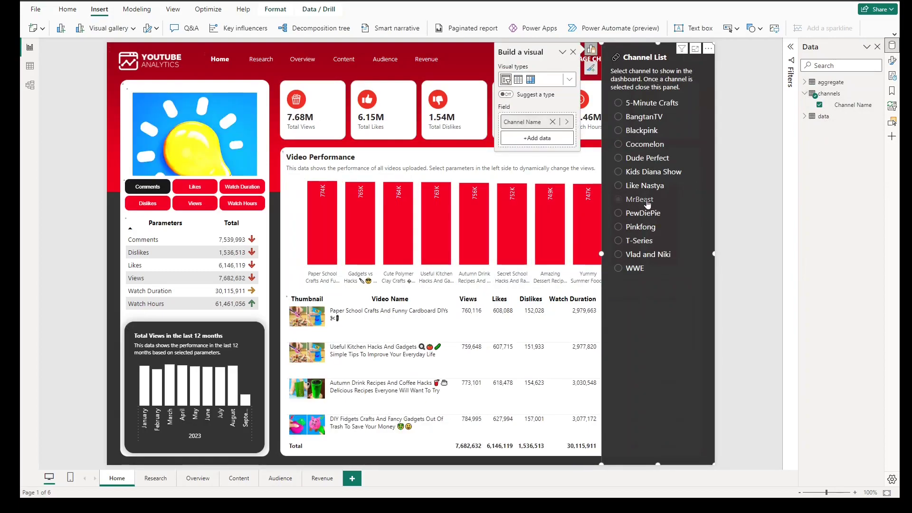
left_click(731, 234)
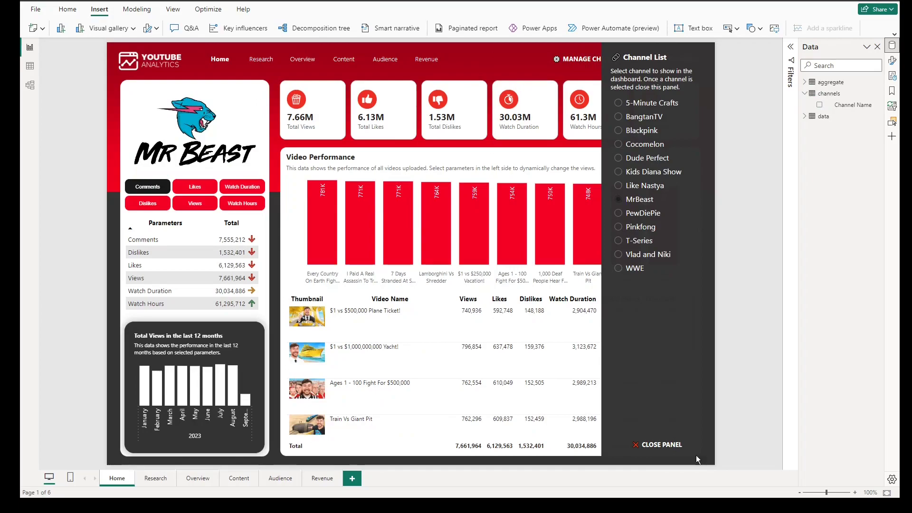
Add a bookmark named ShowFilter for the Home page with the channel panel open, and open the bookmark's options.
left_click(175, 10)
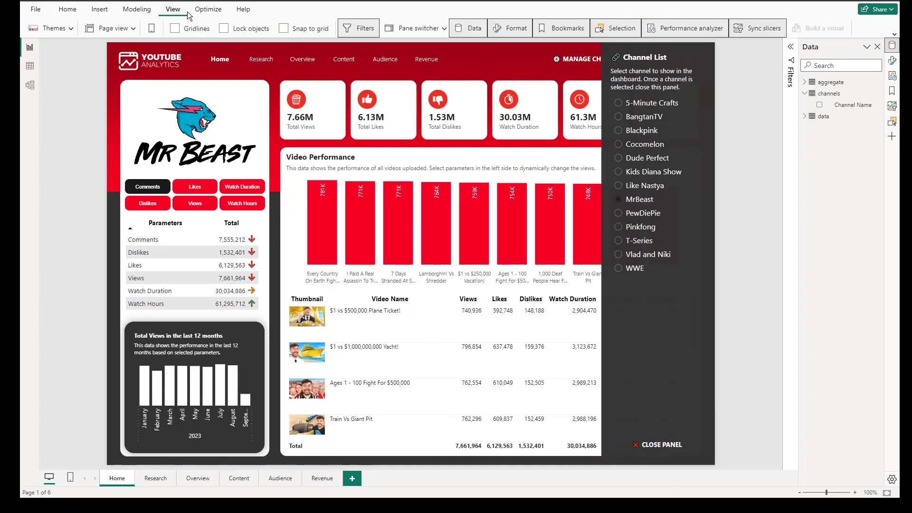
left_click(67, 9)
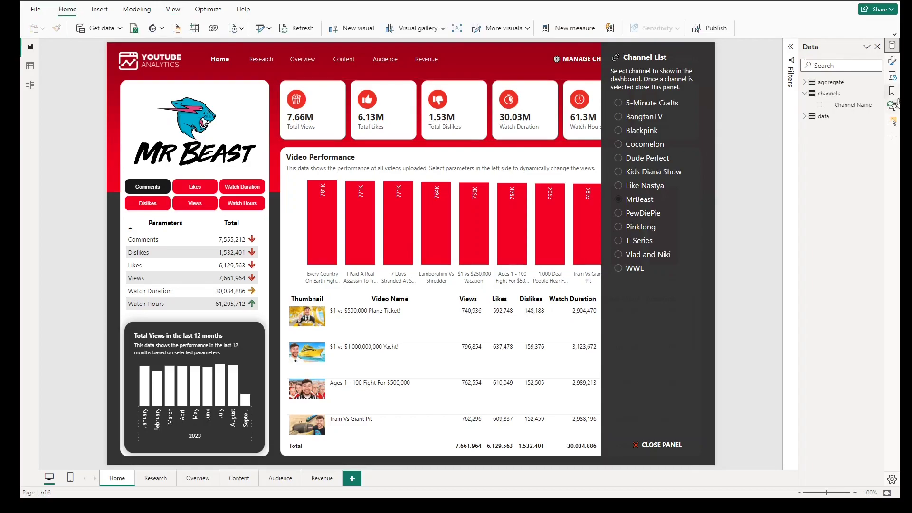
left_click(892, 90)
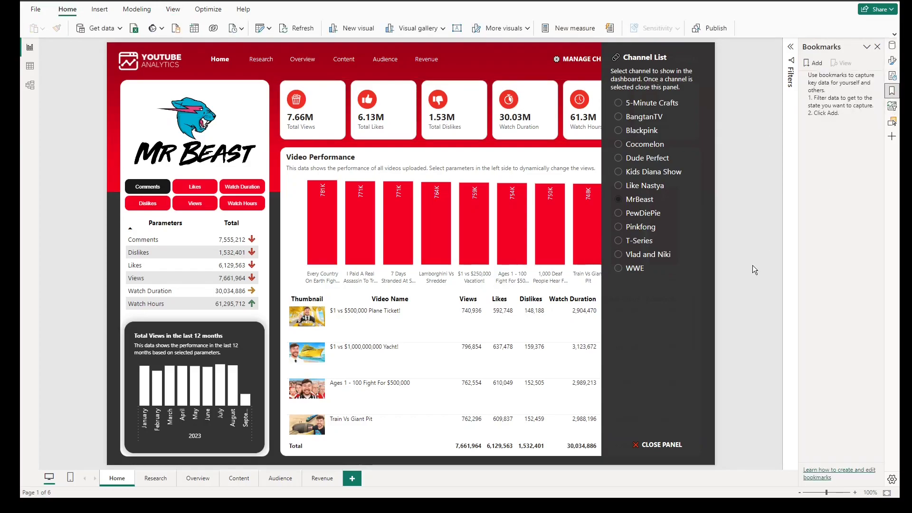
left_click(814, 63)
double_click(818, 78)
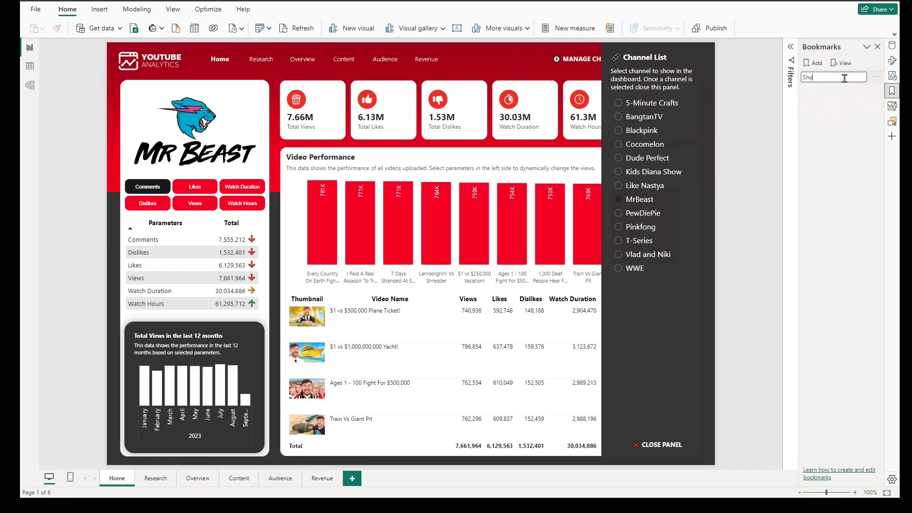
type("ShowFilter")
key("Return")
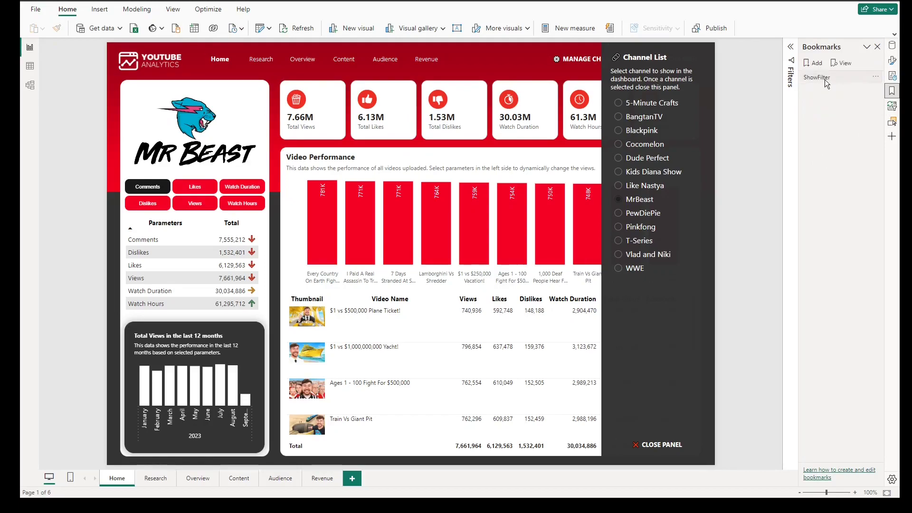
left_click(876, 77)
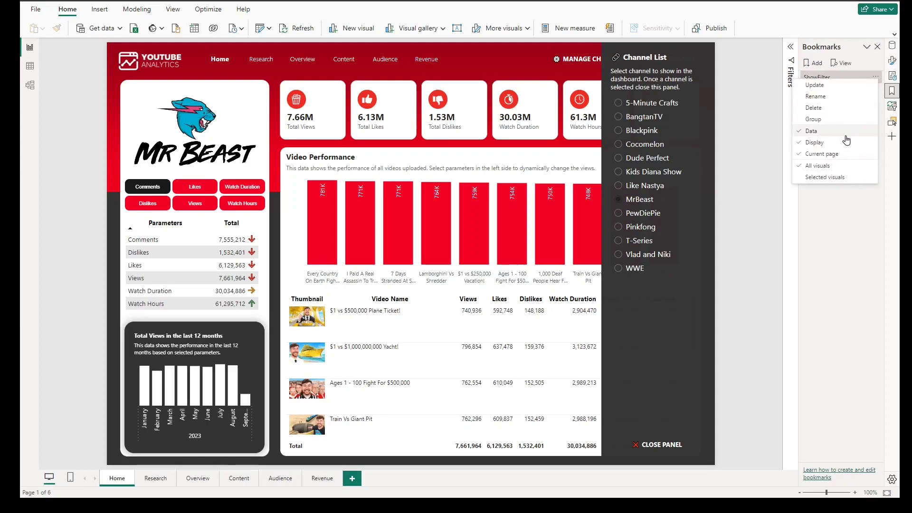
left_click(762, 337)
Hide the Channel List slicer and the CLOSE PANEL button on the Home page.
left_click(698, 442)
left_click(891, 122)
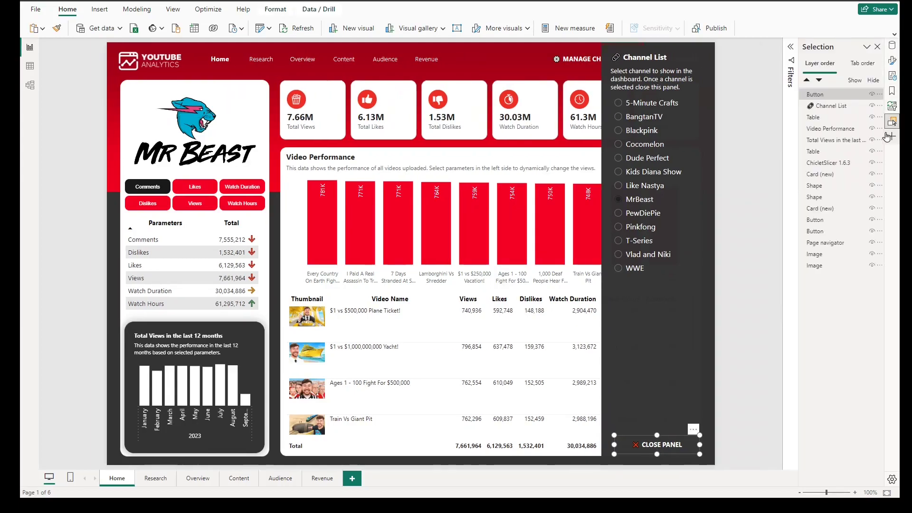
left_click(860, 107, "ctrl")
left_click(872, 106)
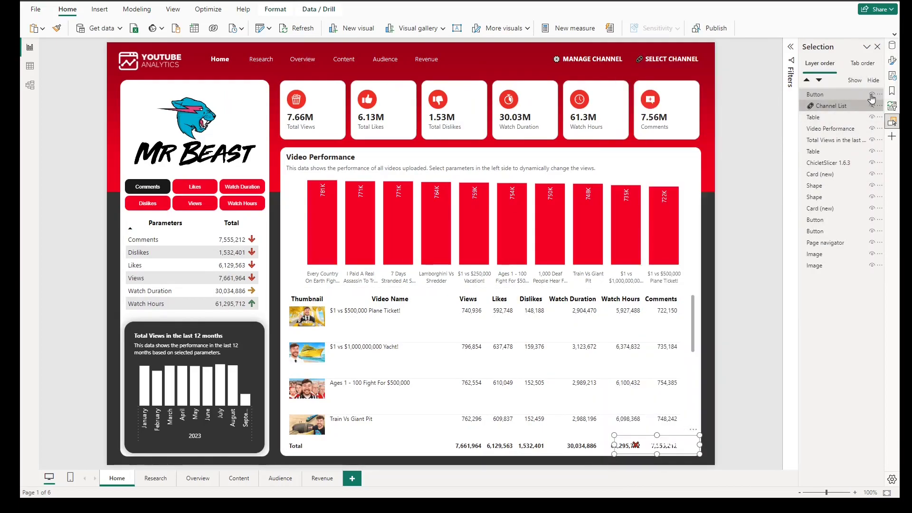
key("Escape")
Add a bookmark named HideFilter for the page with the channel panel hidden, excluding Data from what it captures.
left_click(892, 91)
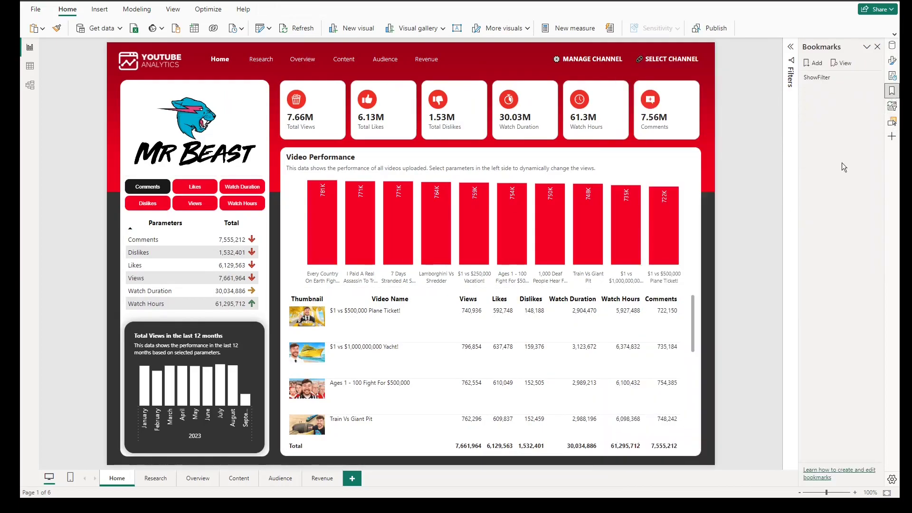
left_click(812, 65)
left_click(875, 89)
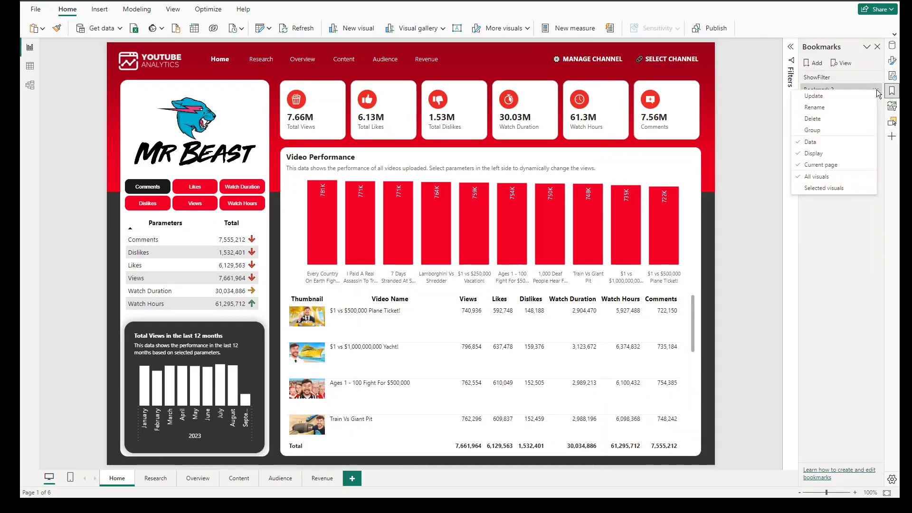
left_click(834, 143)
double_click(826, 90)
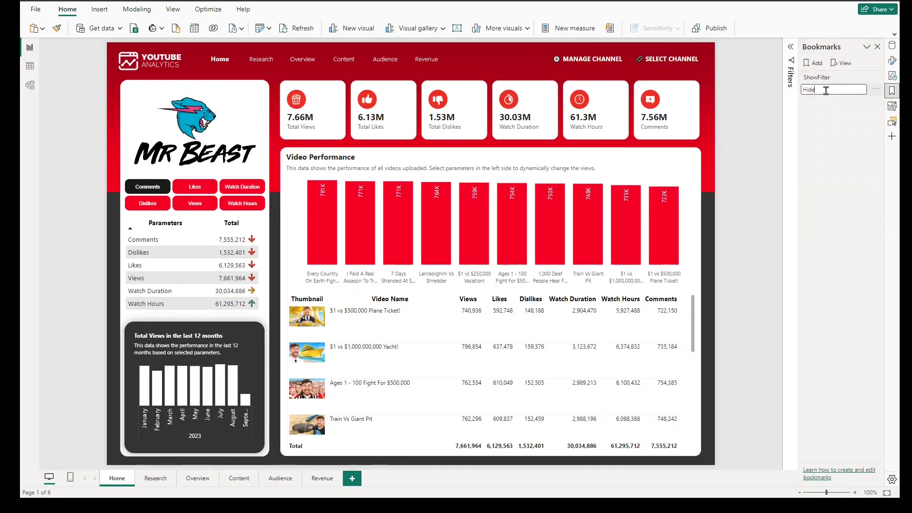
type("HideFilter")
key("Return")
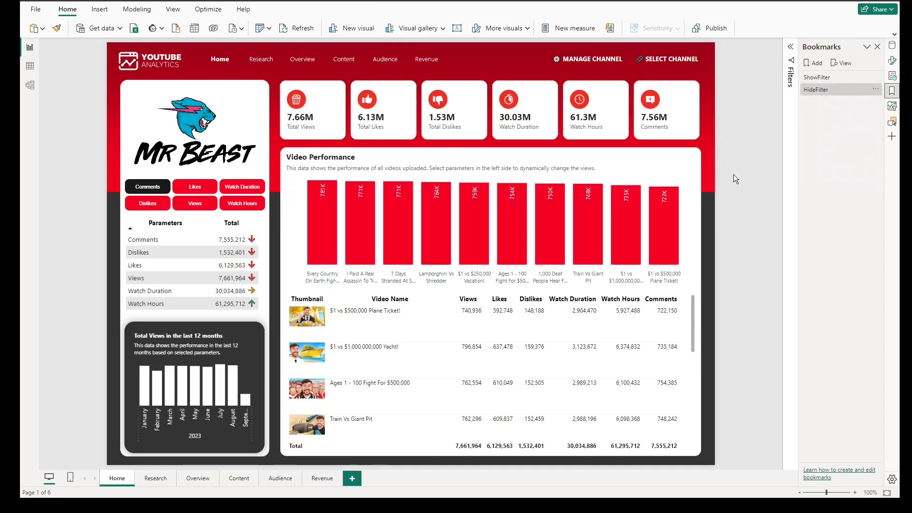
Switch between the ShowFilter and HideFilter bookmarks to check them, ending on ShowFilter.
left_click(817, 77)
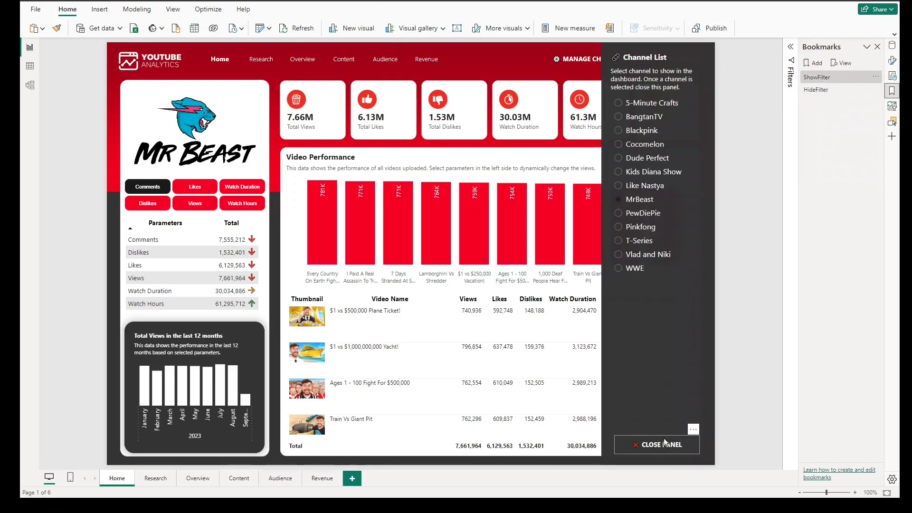
left_click(820, 89)
left_click(829, 78)
Turn on the action of the CLOSE PANEL button and make it a bookmark action that goes to HideFilter.
left_click(663, 447)
left_click(892, 60)
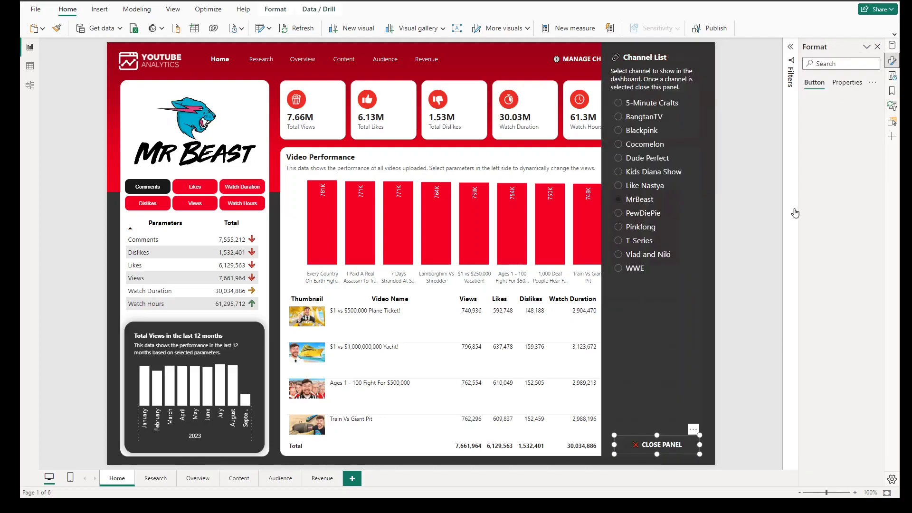
left_click(825, 144)
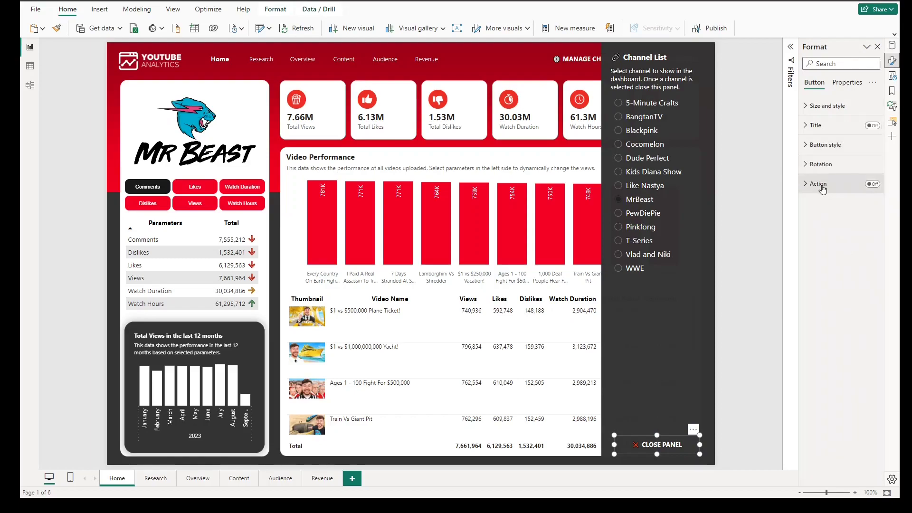
left_click(818, 183)
left_click(829, 231)
left_click(842, 256)
Close the panel with its button and give the SELECT CHANNEL button a bookmark action that goes to ShowFilter.
left_click(670, 445, "ctrl")
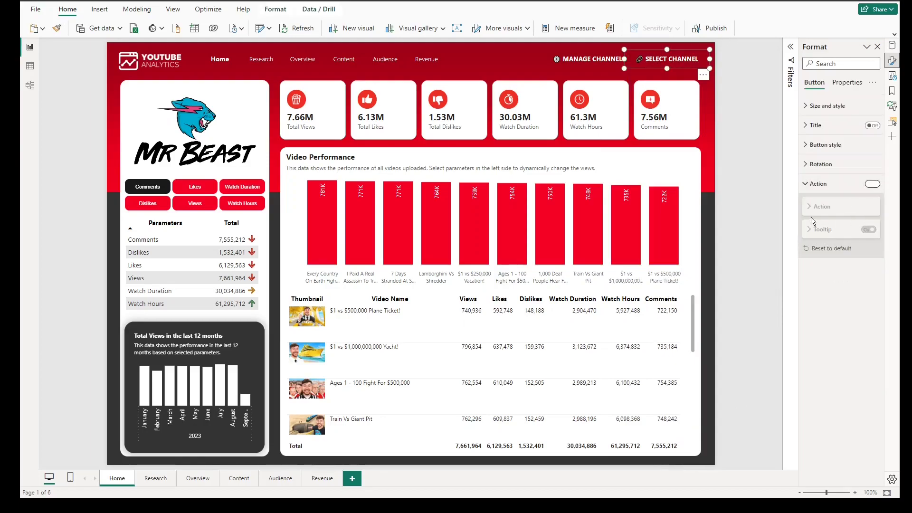
left_click(873, 184)
left_click(829, 233)
left_click(831, 256)
left_click(834, 256)
left_click(839, 277)
Test the buttons by opening the channel panel, choosing 5-Minute Crafts, returning to MrBeast and closing the panel.
left_click(659, 62, "ctrl")
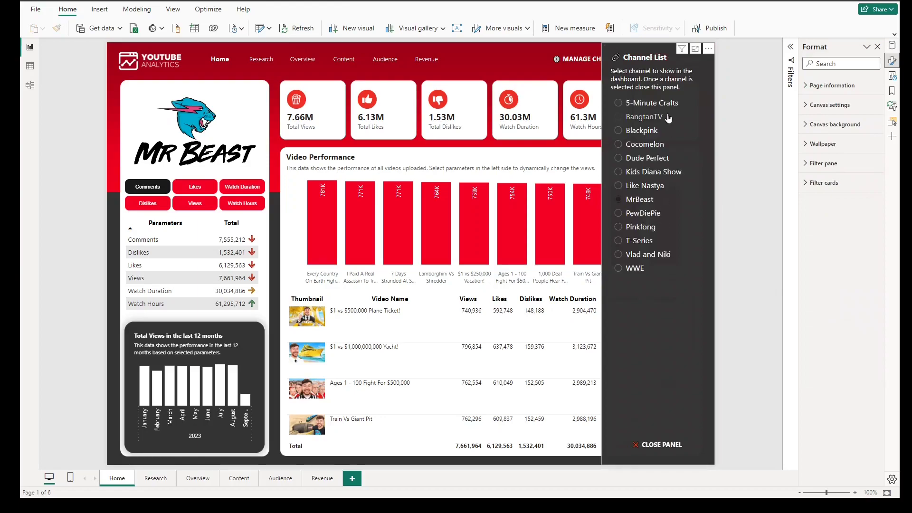
left_click(639, 104)
left_click(639, 104)
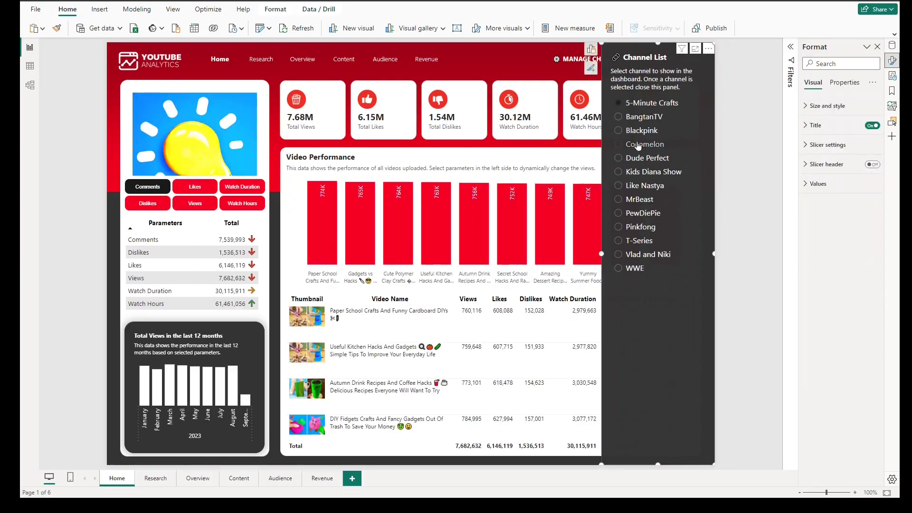
left_click(639, 200)
left_click(729, 338)
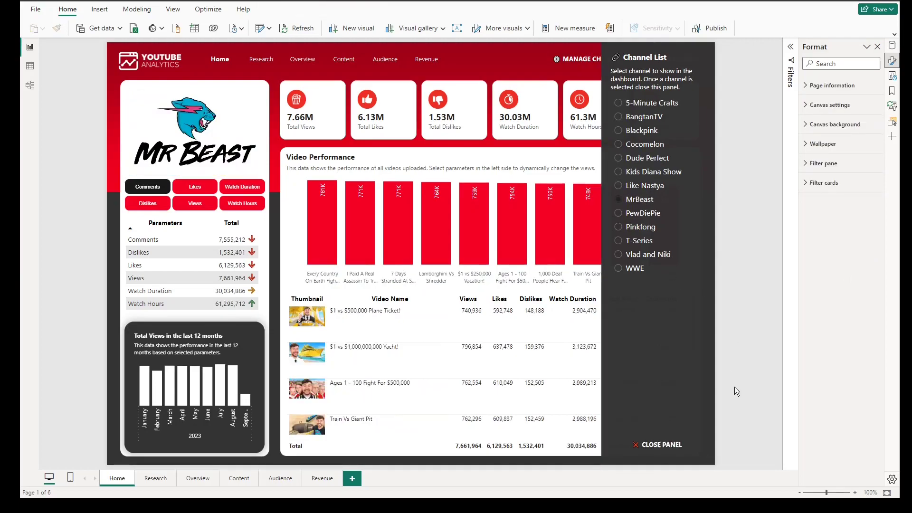
left_click(661, 442, "ctrl")
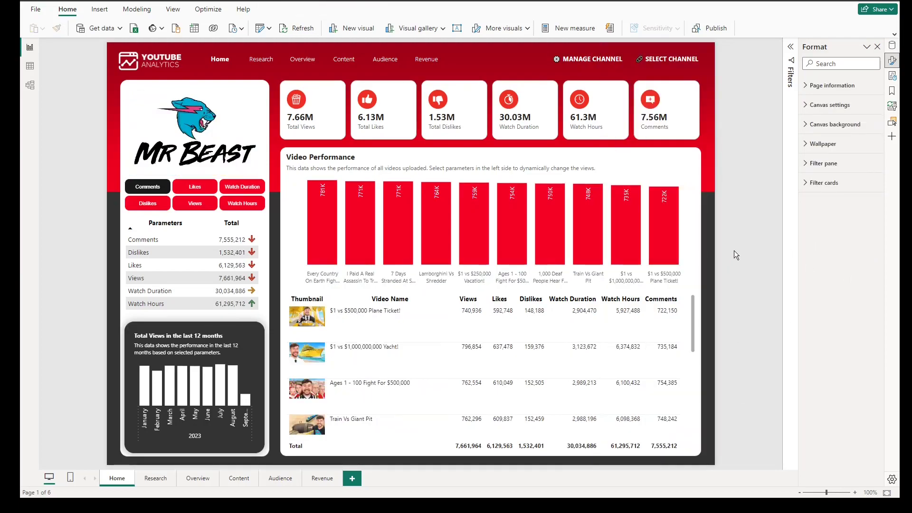